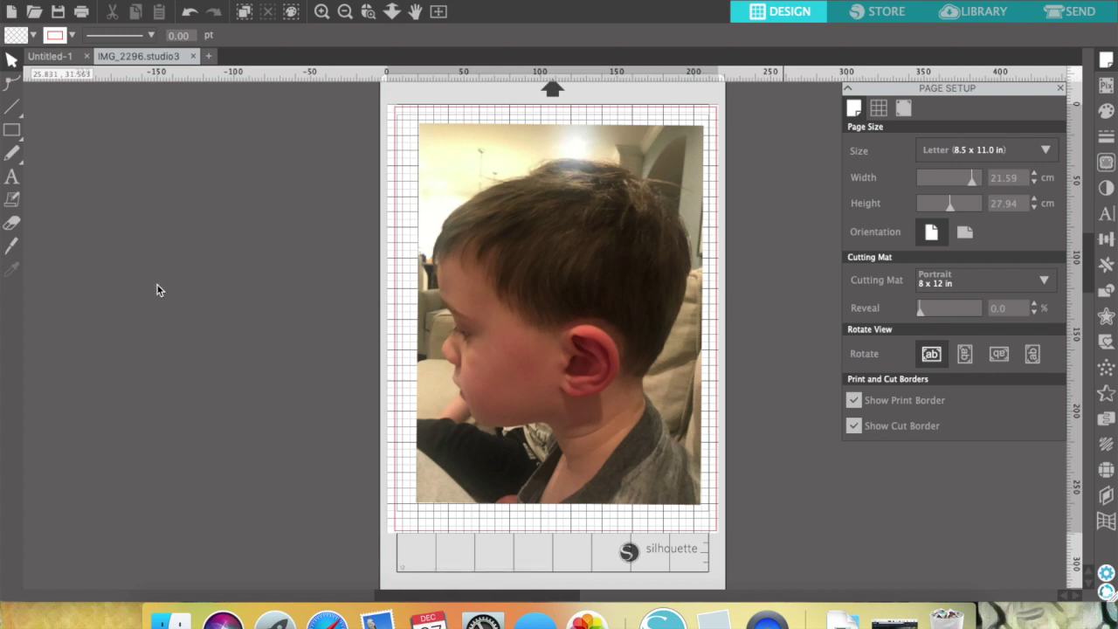
# With the Knife tool set to Curve, start an outline cut at the photo's bottom edge, around the collar, under the chin and up past the nose.
pyautogui.click(12, 250)
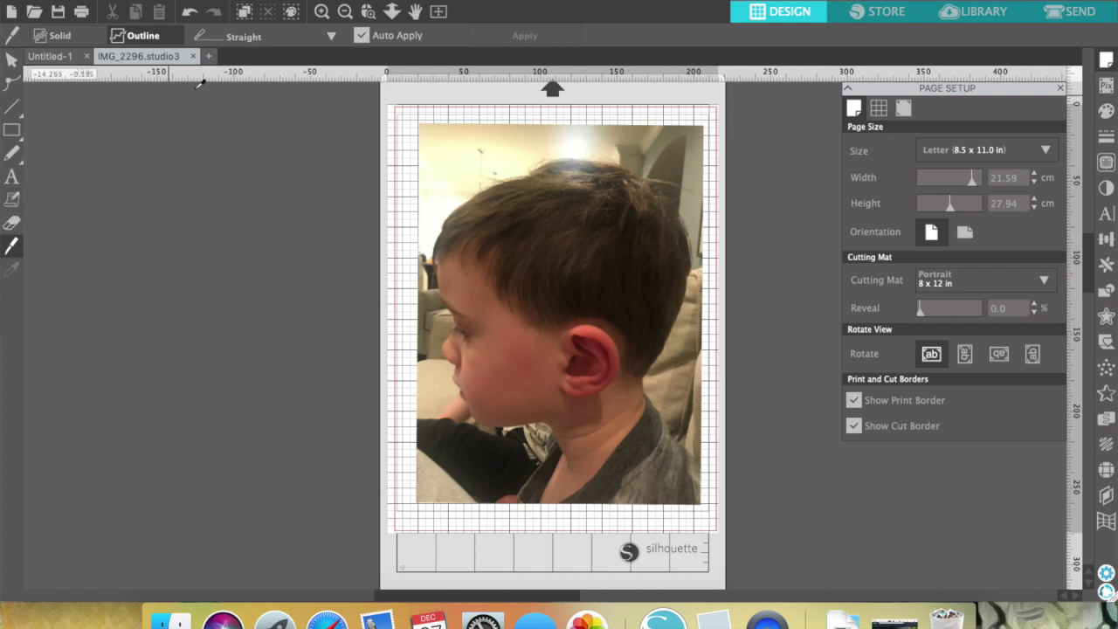
pyautogui.click(218, 43)
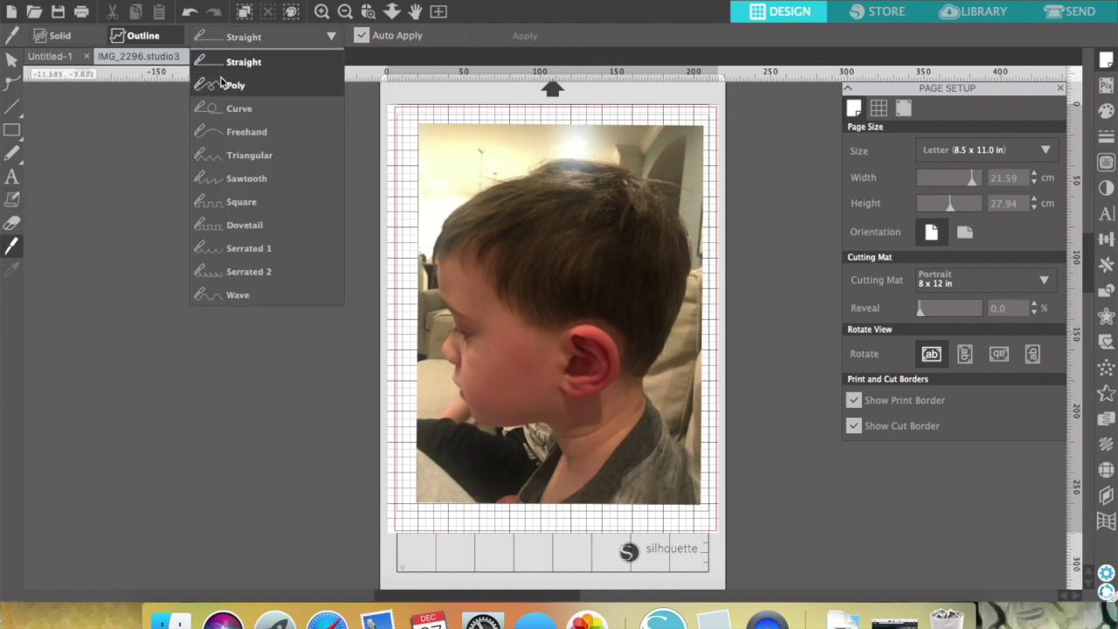
pyautogui.click(223, 108)
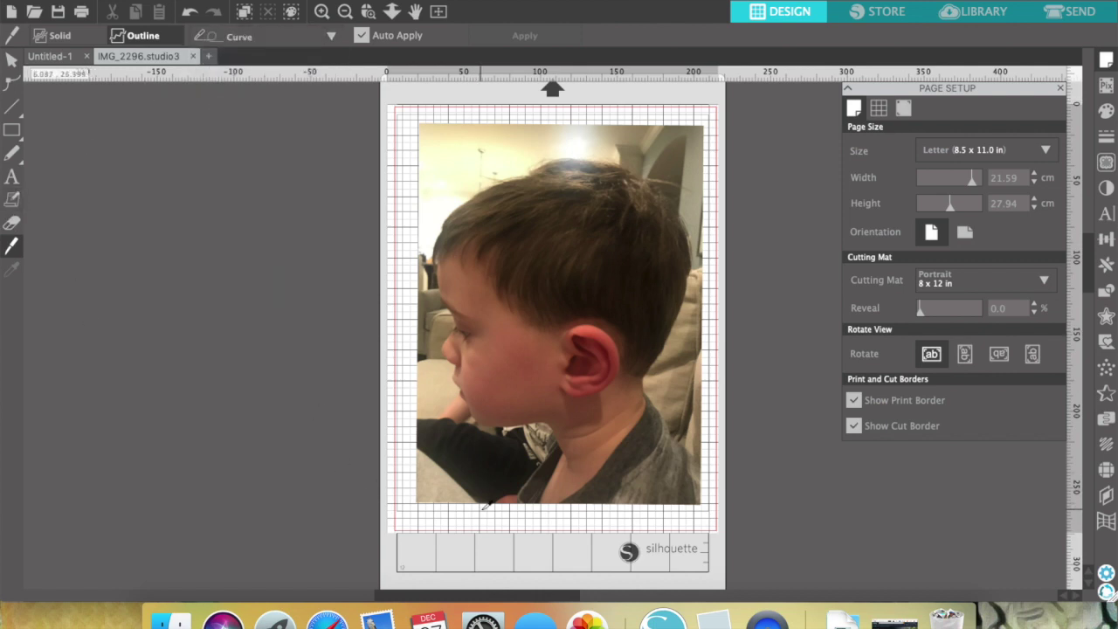
pyautogui.click(16, 256)
pyautogui.click(496, 505)
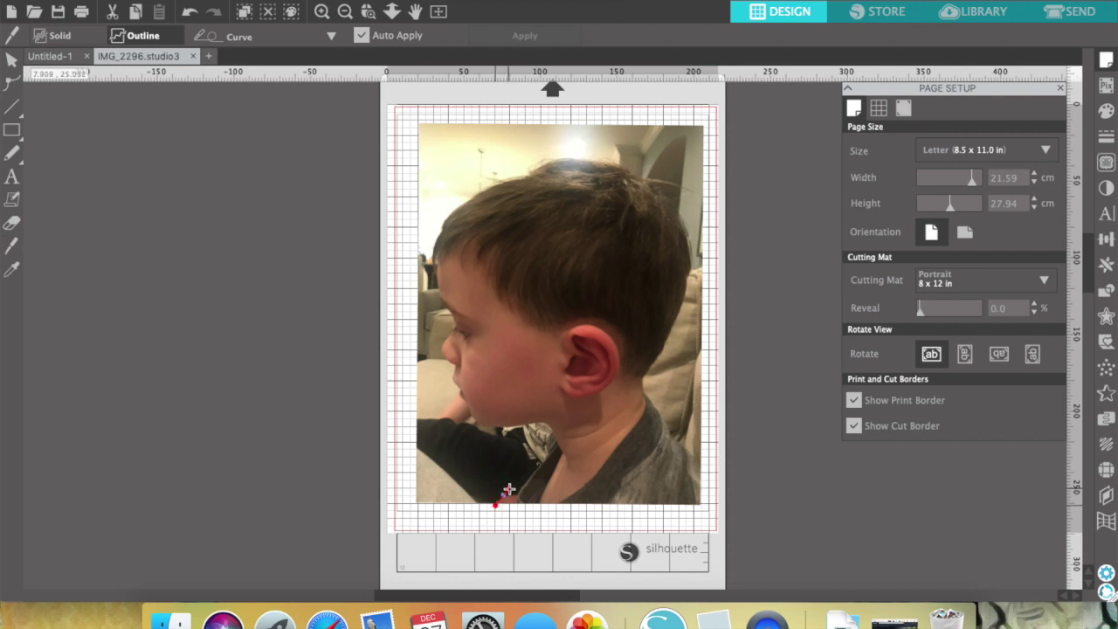
pyautogui.moveTo(518, 479); pyautogui.dragTo(534, 439)
pyautogui.click(534, 439)
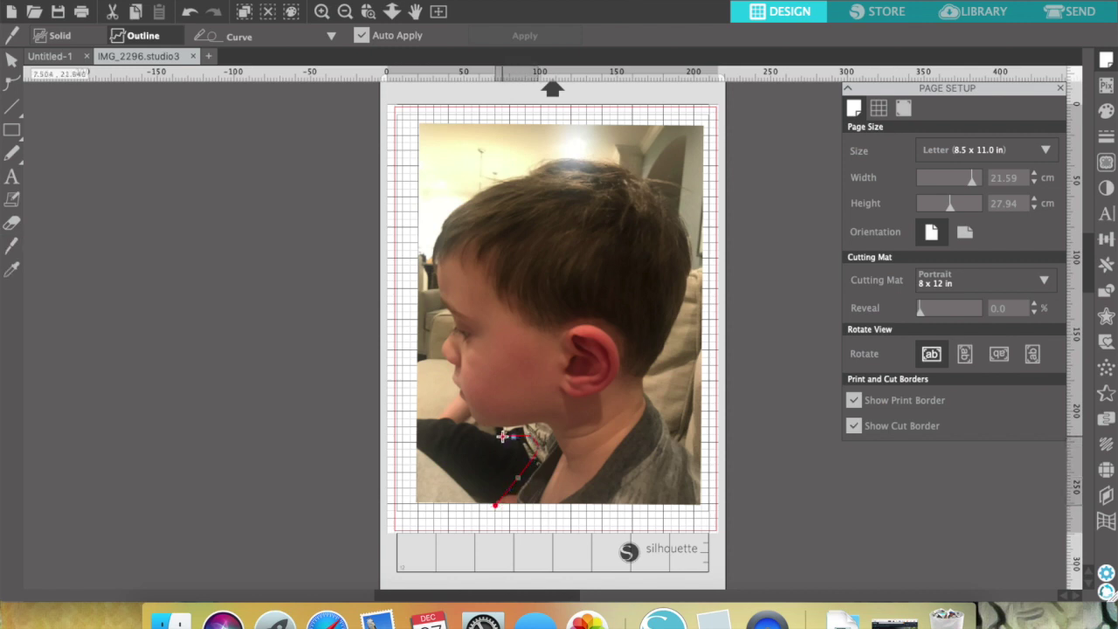
pyautogui.click(456, 428)
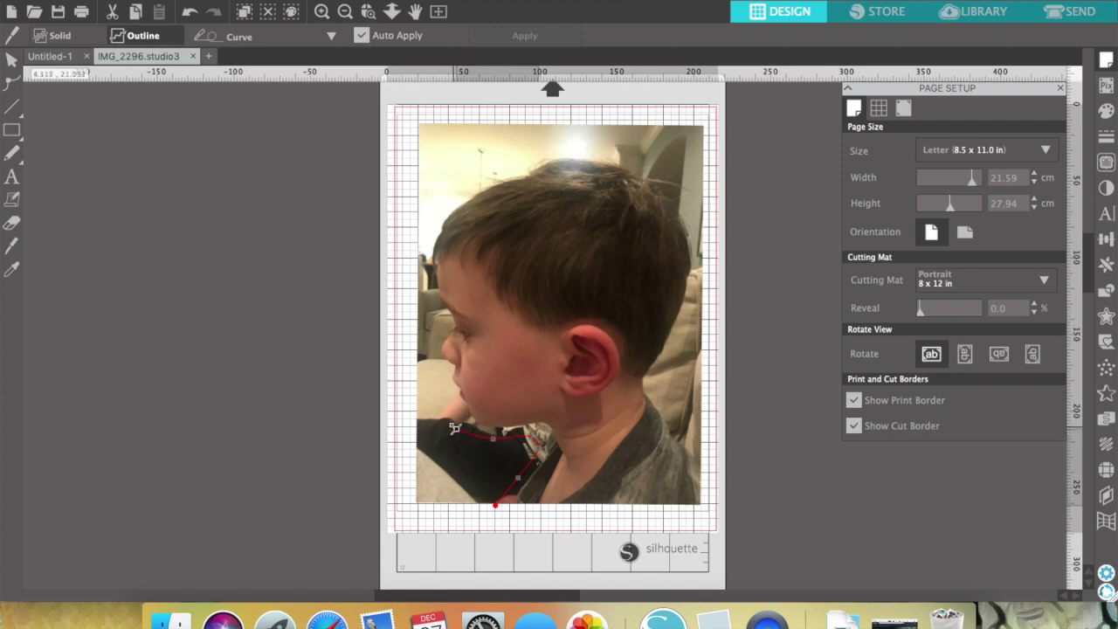
pyautogui.click(438, 376)
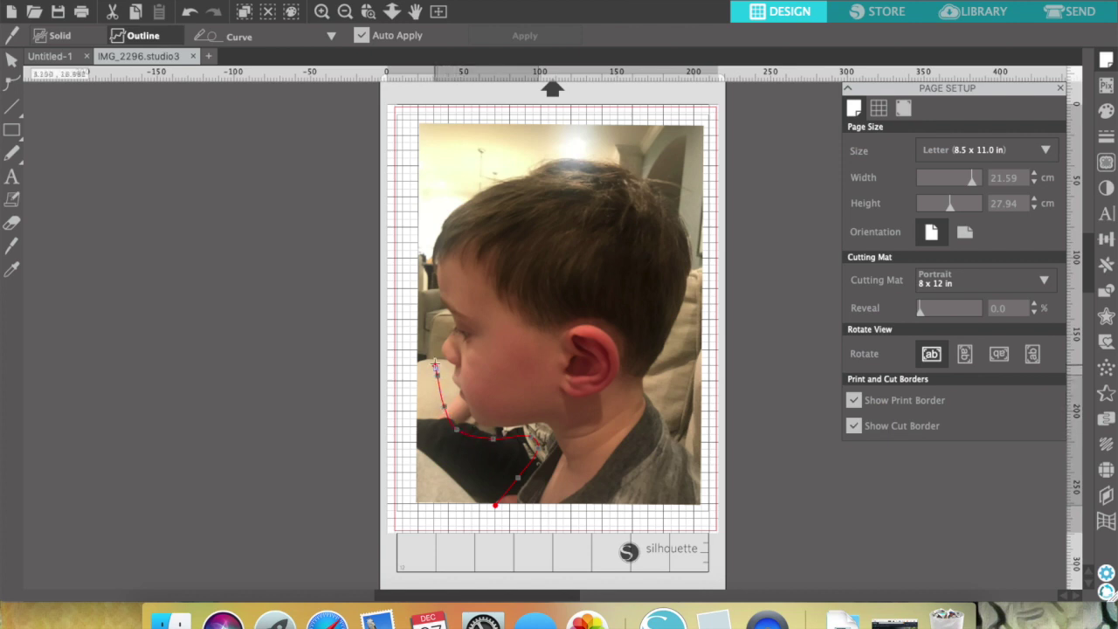
pyautogui.click(439, 328)
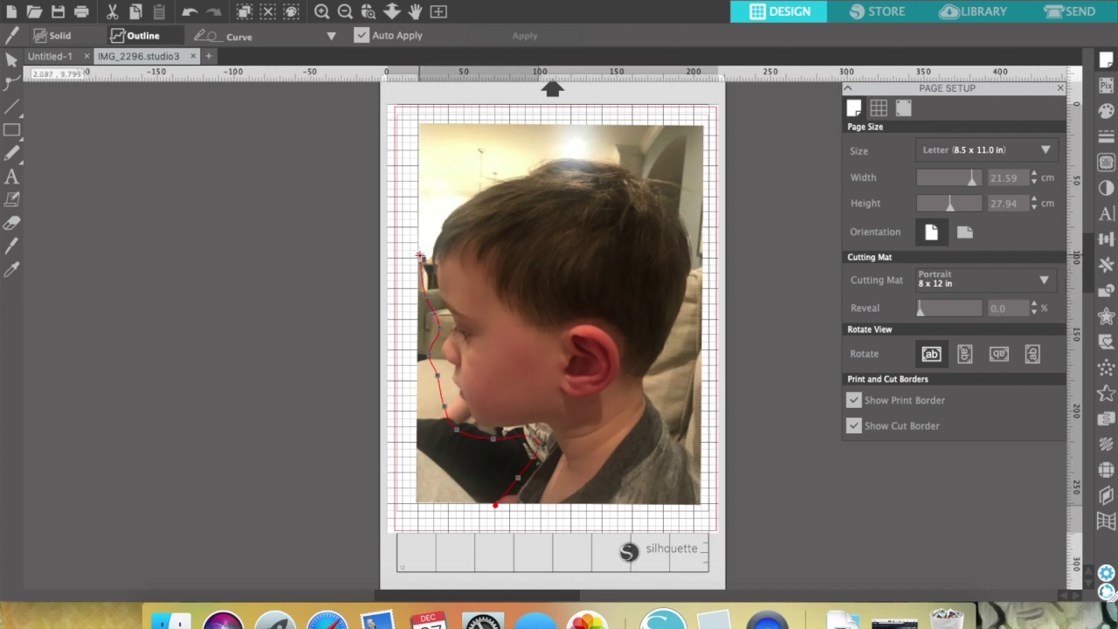
# Continue the curved knife cut up past the forehead and over the top of the hair to the back of the head.
pyautogui.click(430, 209)
pyautogui.click(470, 174)
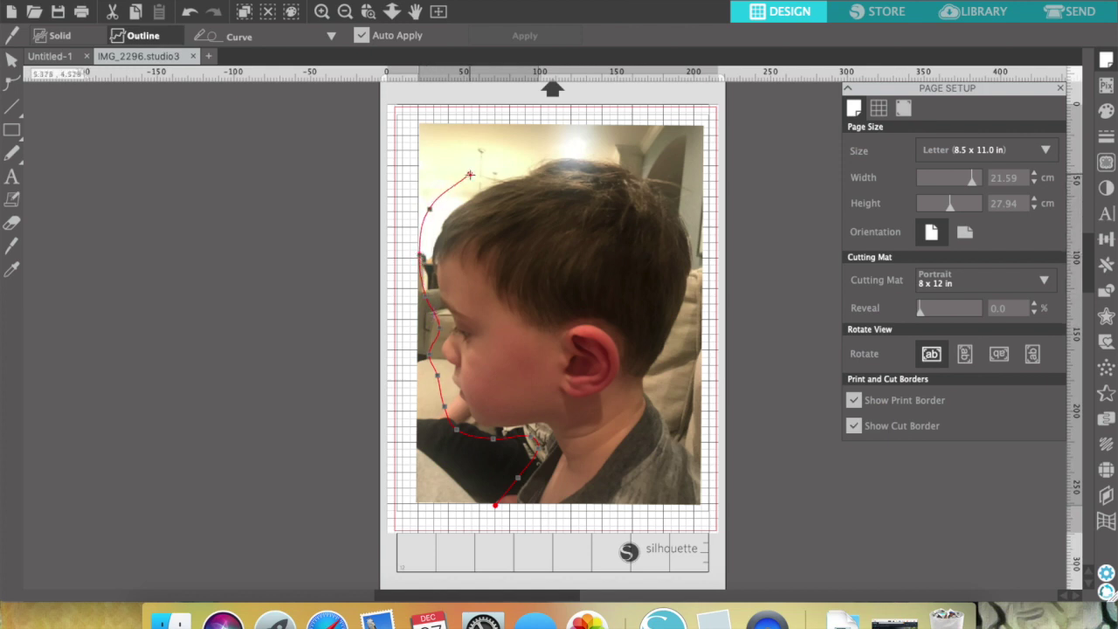
pyautogui.click(537, 148)
pyautogui.click(616, 141)
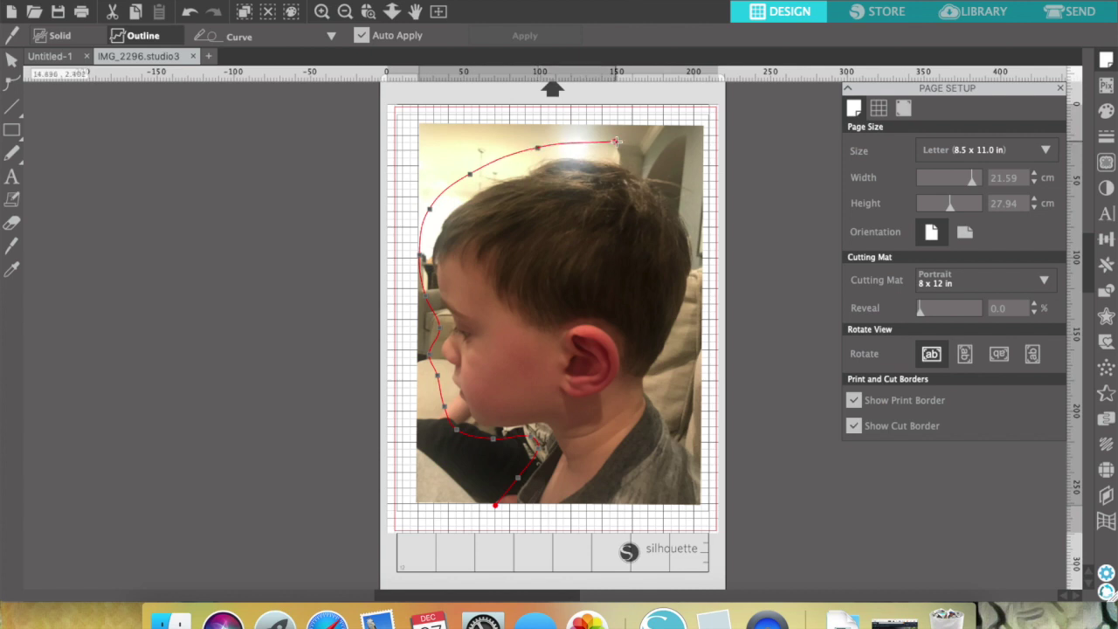
pyautogui.click(680, 167)
pyautogui.click(711, 211)
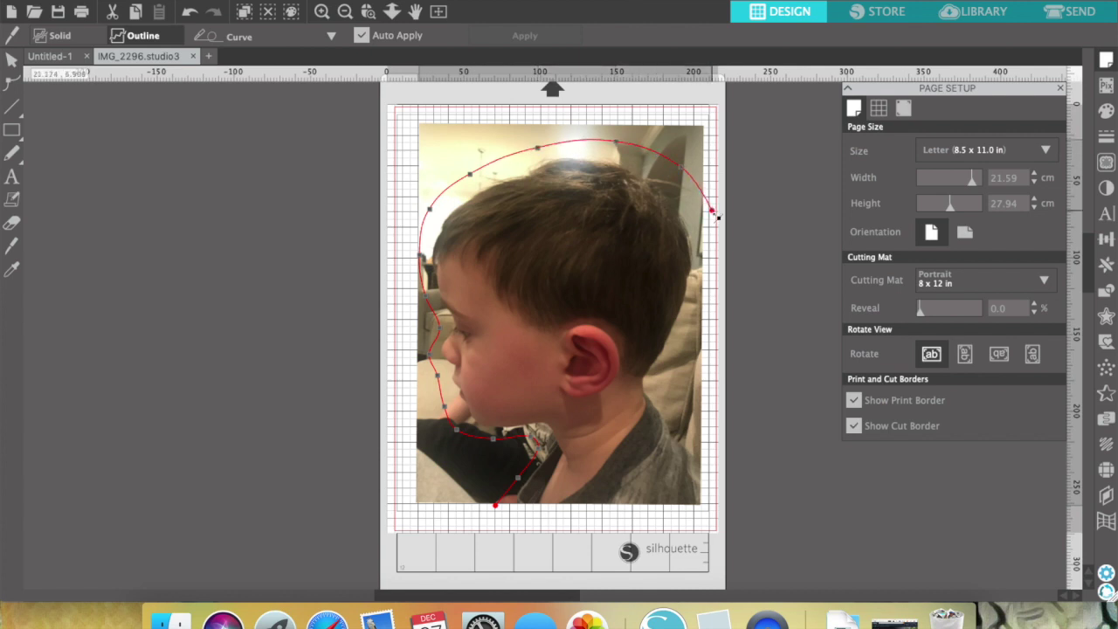
# Run the curved knife cut down behind the head, neck and shoulder, and close it along the photo's bottom edge.
pyautogui.click(700, 245)
pyautogui.click(698, 293)
pyautogui.click(663, 382)
pyautogui.click(686, 426)
pyautogui.click(706, 470)
pyautogui.click(696, 502)
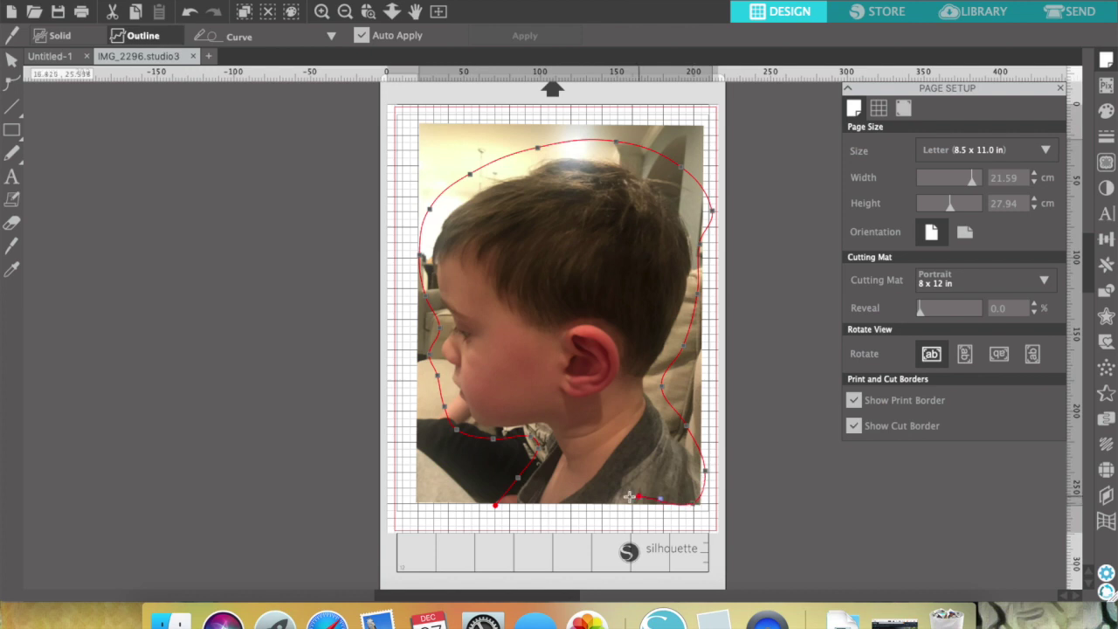
pyautogui.click(495, 505)
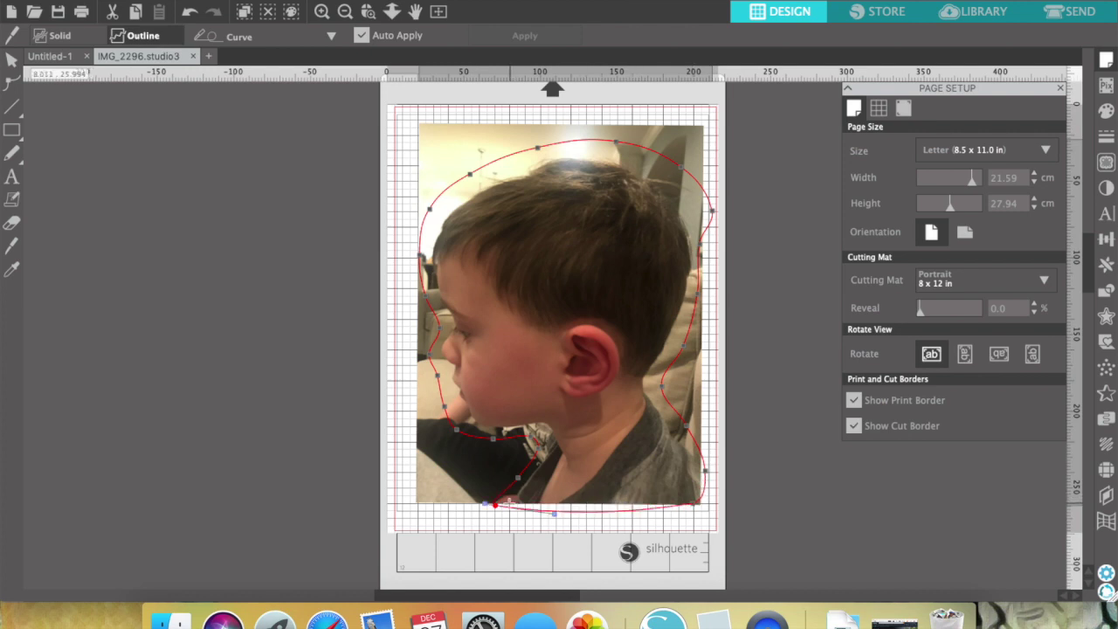
pyautogui.click(503, 504)
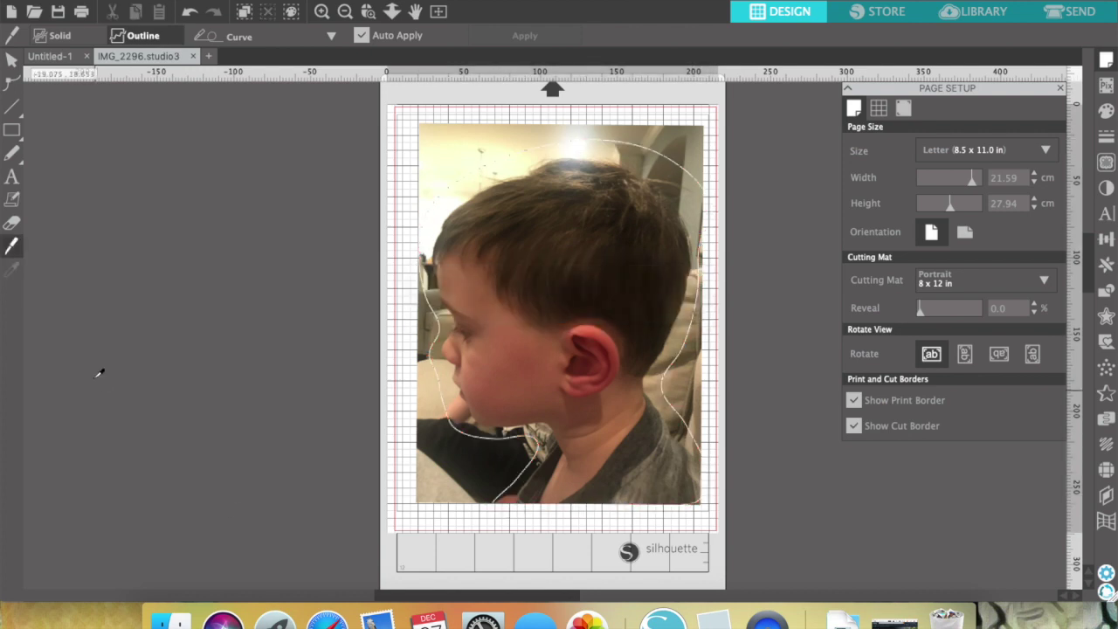
# Move the two cut-off background pieces off the page, one to each side of the head cutout.
pyautogui.click(12, 59)
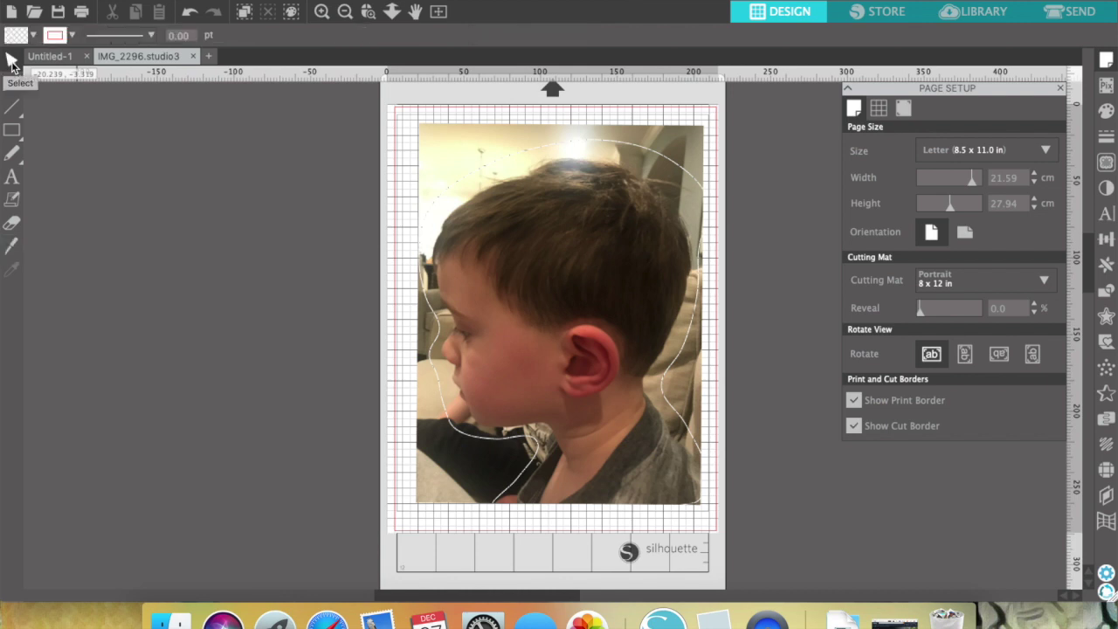
pyautogui.moveTo(436, 155); pyautogui.dragTo(59, 189)
pyautogui.moveTo(697, 397); pyautogui.dragTo(769, 482)
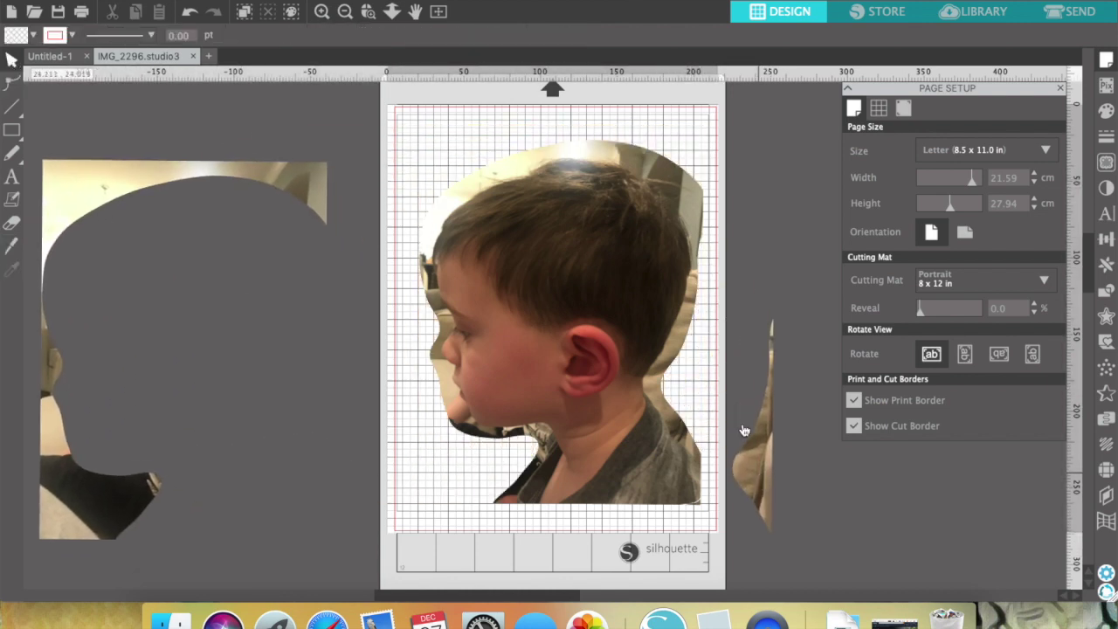
pyautogui.click(769, 485)
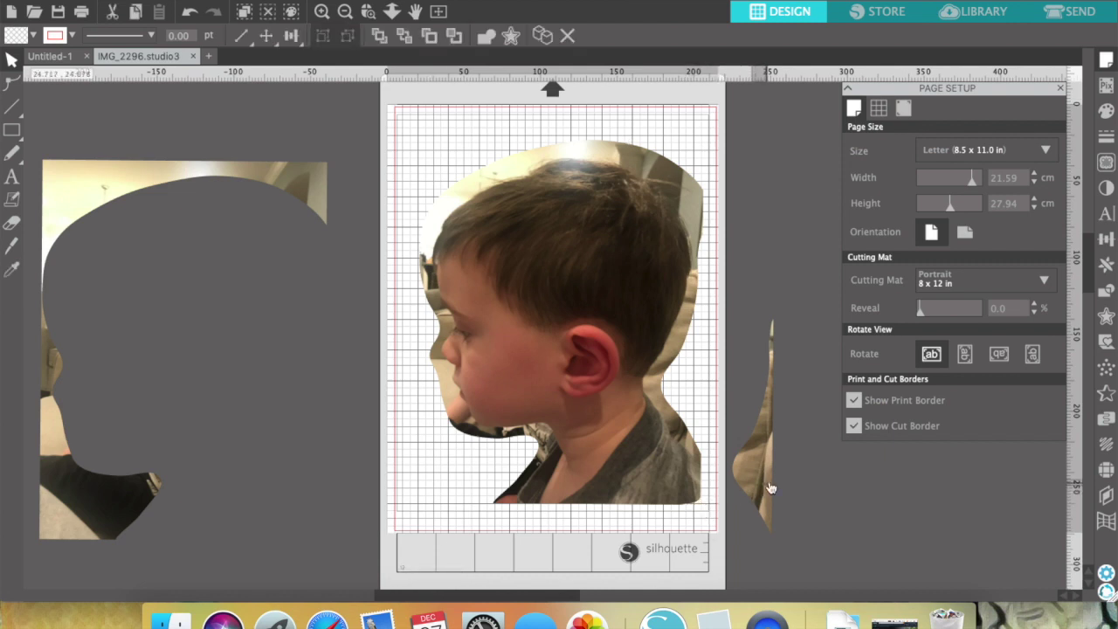
pyautogui.click(762, 483)
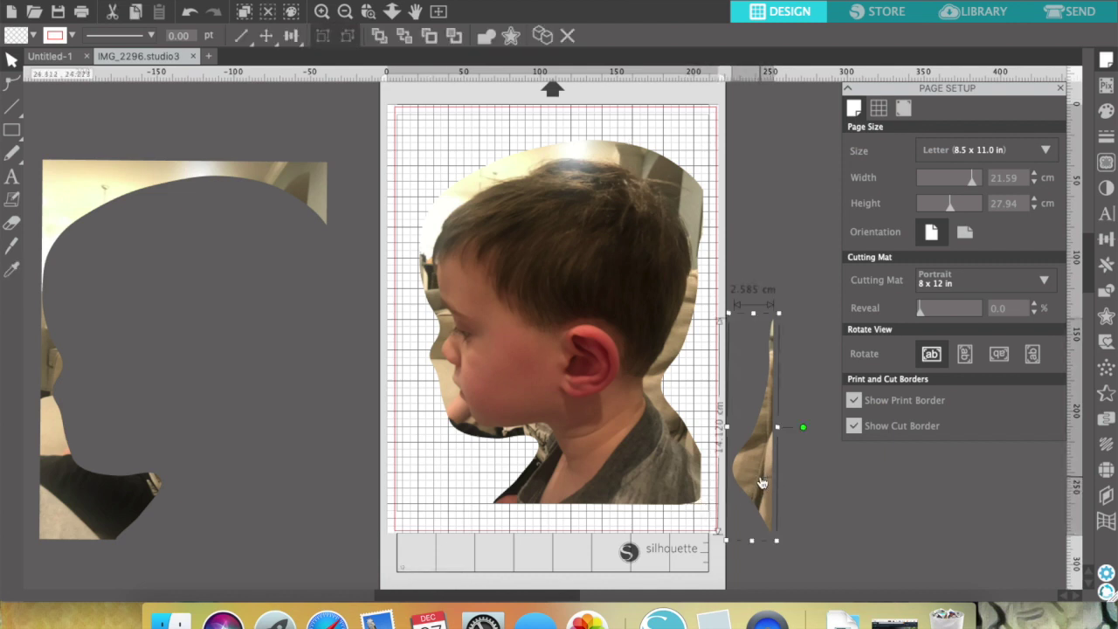
pyautogui.click(857, 541)
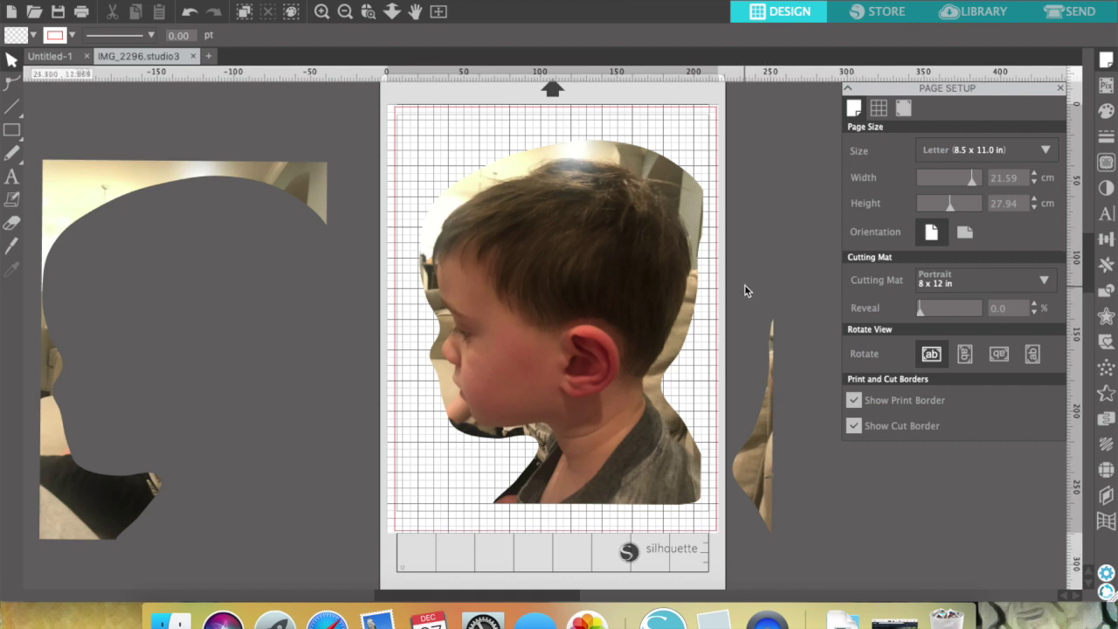
# Delete both cut-off background pieces beside the page.
pyautogui.click(773, 480)
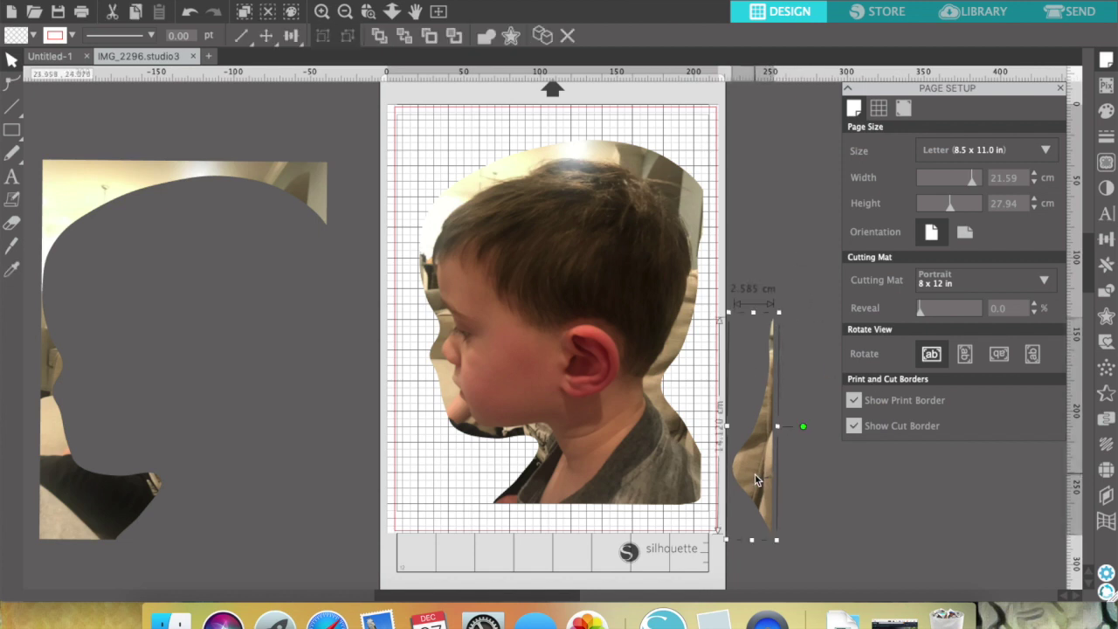
pyautogui.press('Delete')
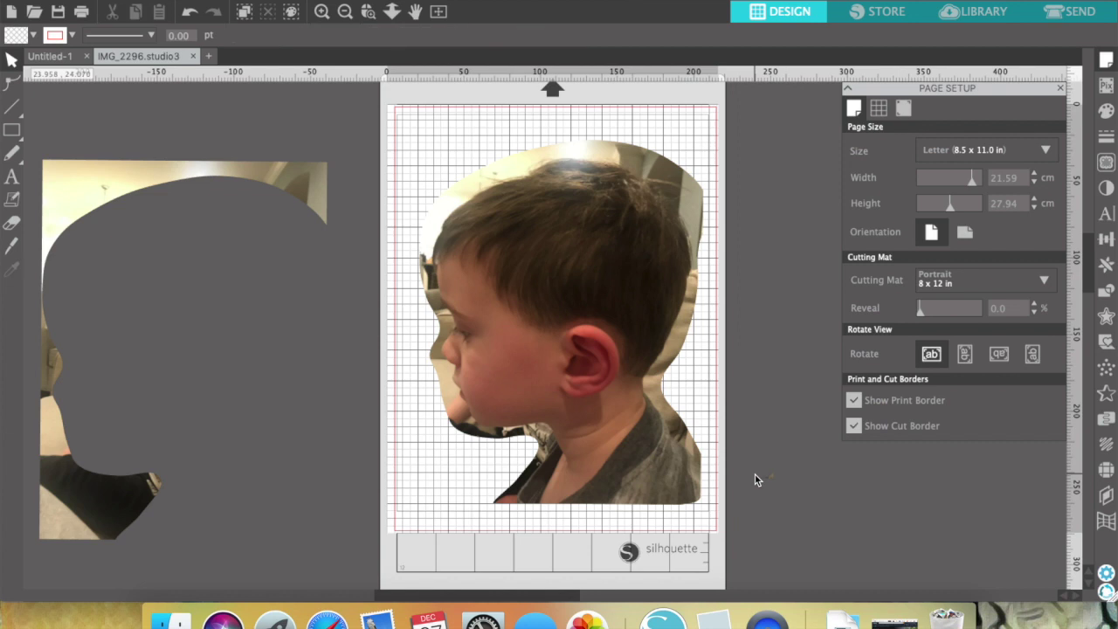
pyautogui.click(65, 194)
pyautogui.press('Delete')
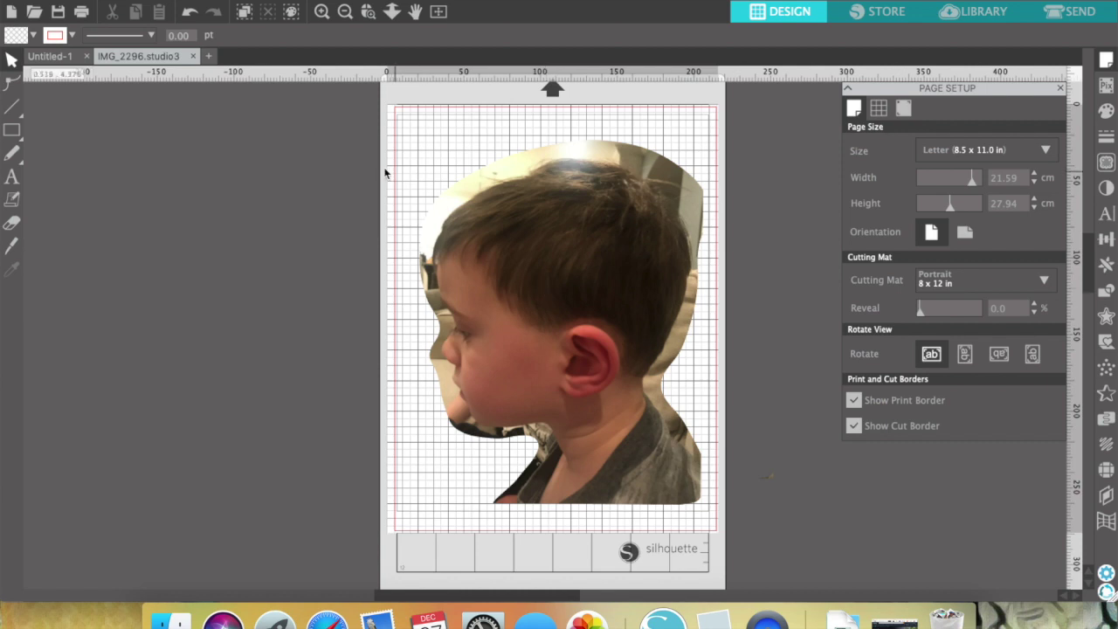
pyautogui.moveTo(11, 153)
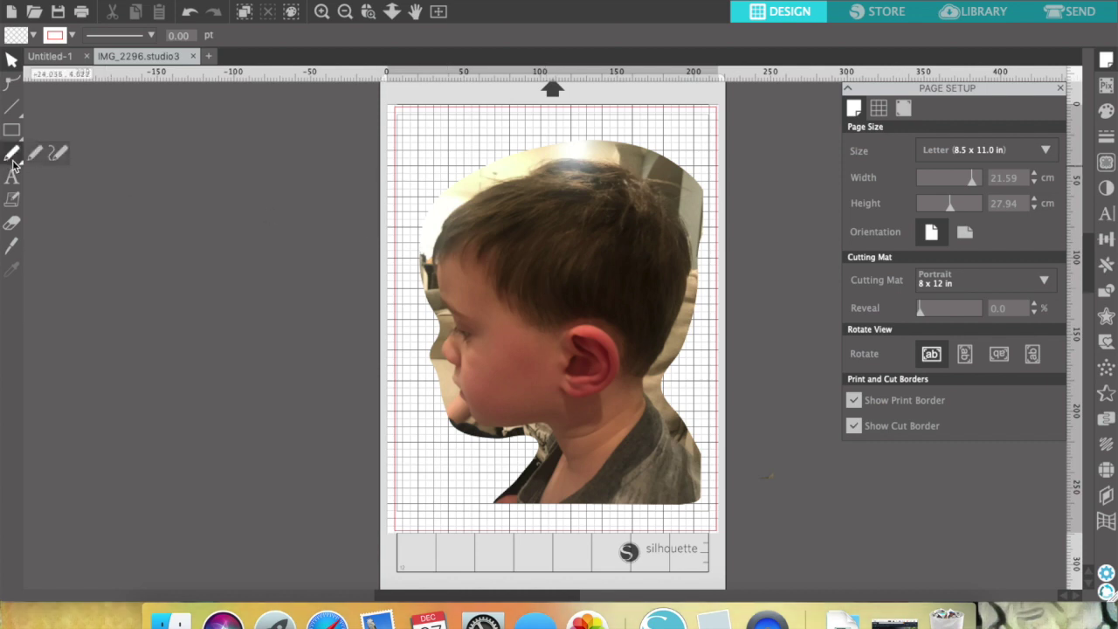
pyautogui.moveTo(18, 115)
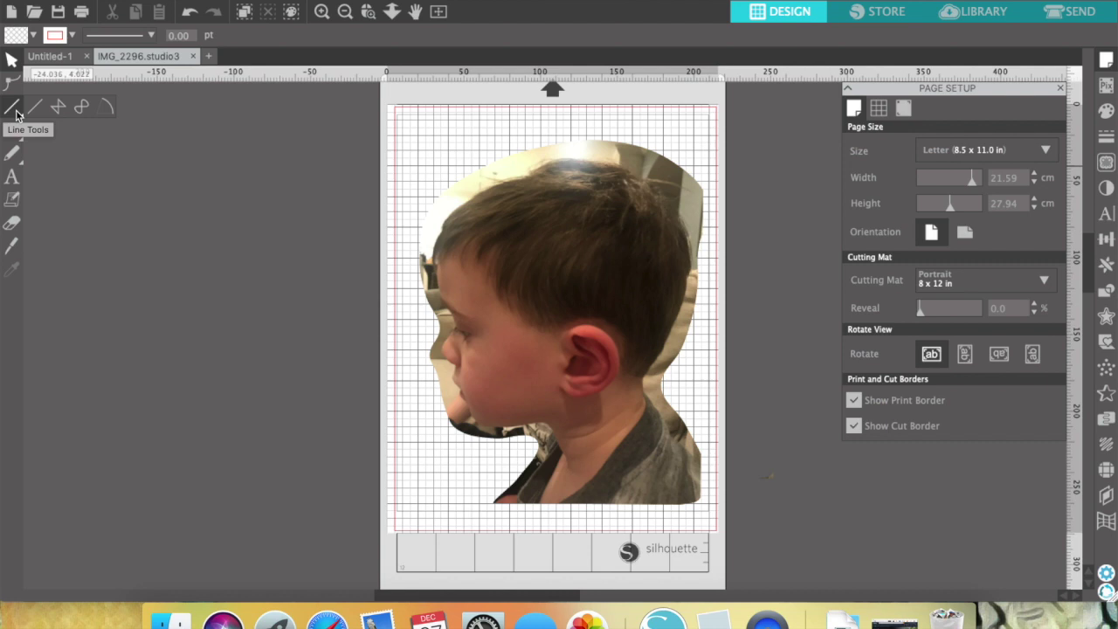
pyautogui.click(80, 107)
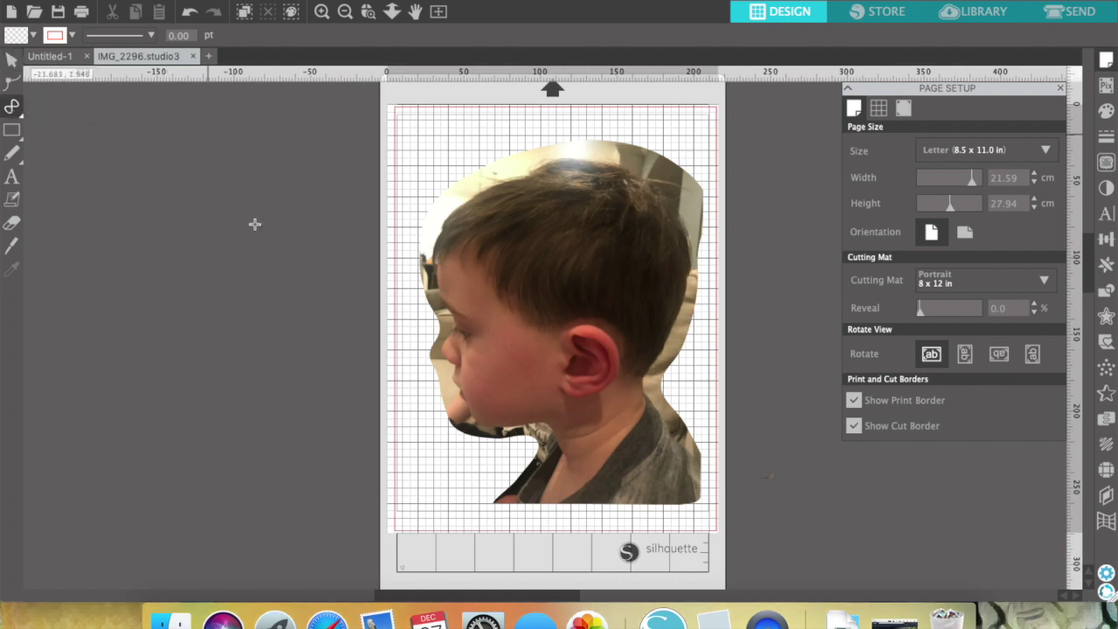
pyautogui.click(321, 13)
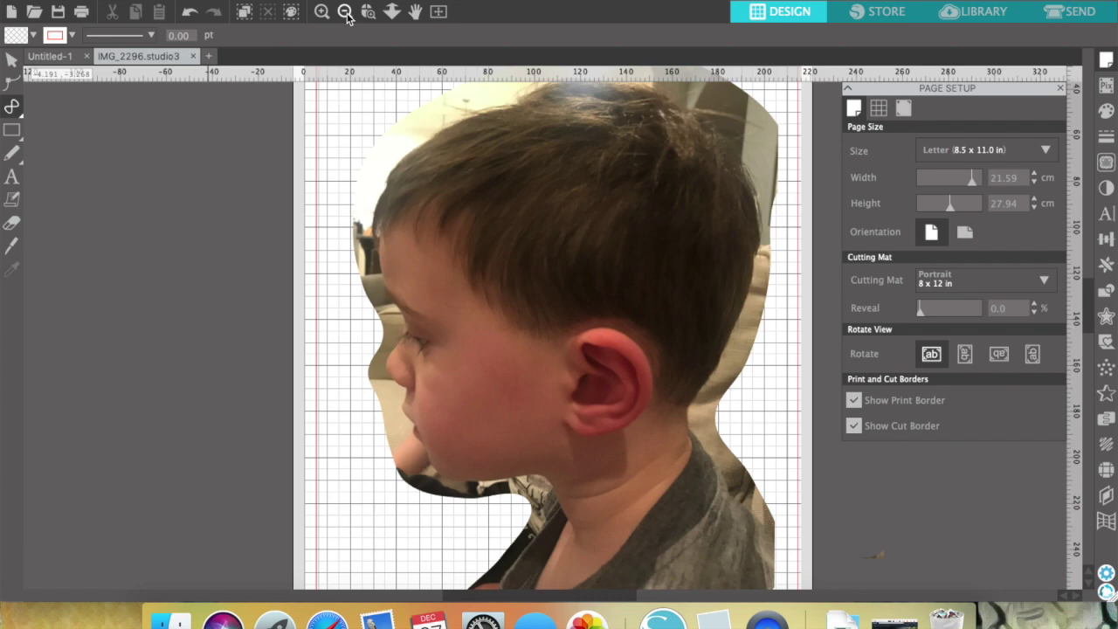
pyautogui.click(347, 12)
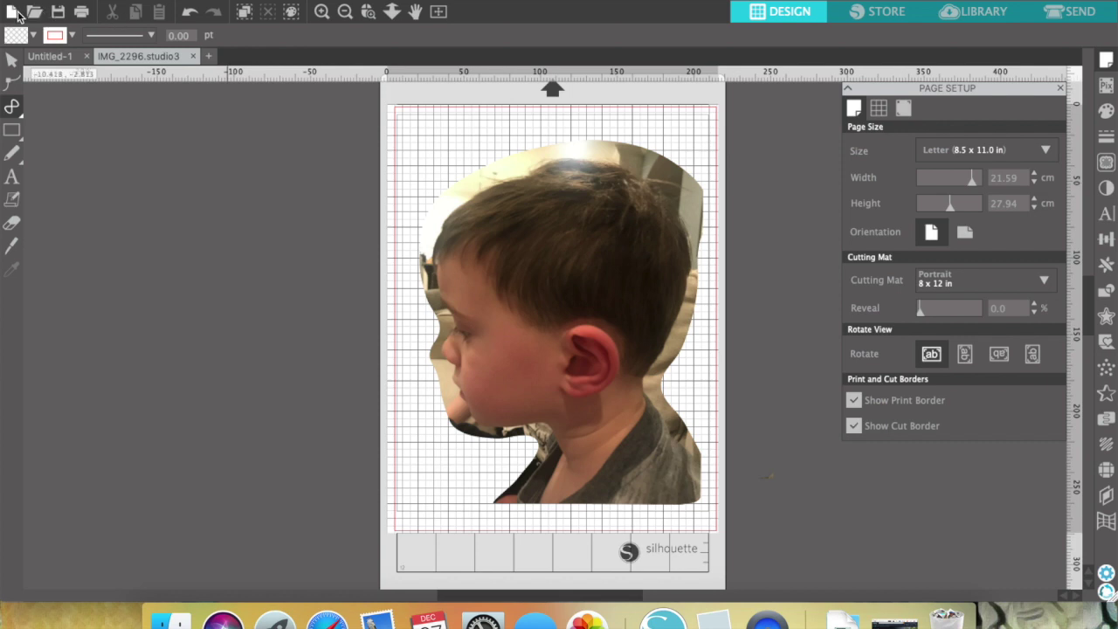
# Enlarge the head cutout to about 32.4 cm high and shift it so that it extends beyond the page edges.
pyautogui.click(11, 59)
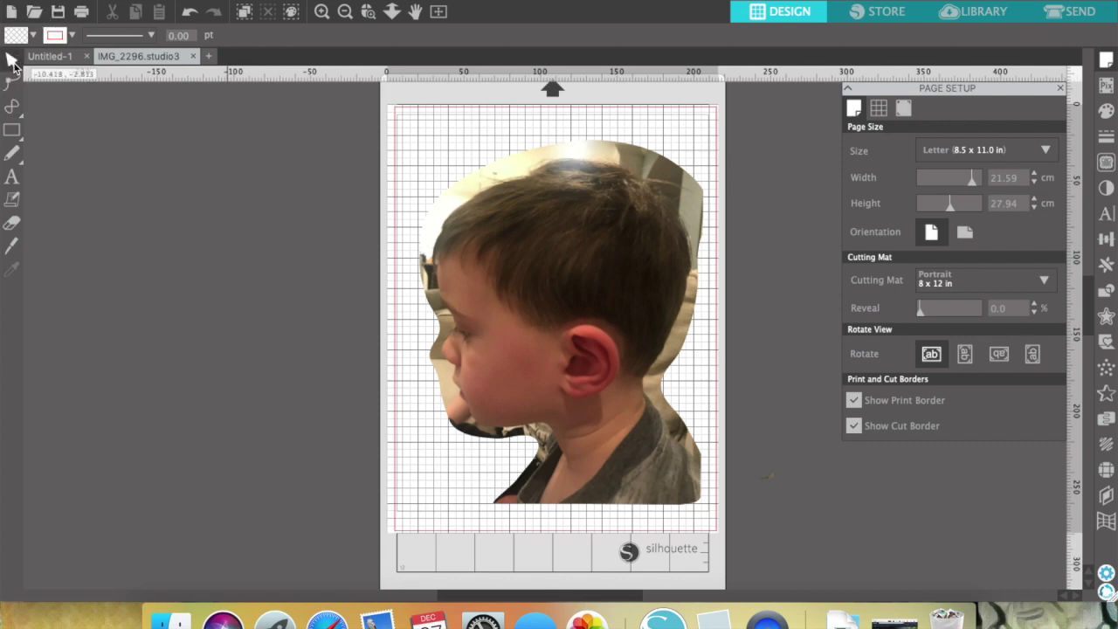
pyautogui.click(472, 296)
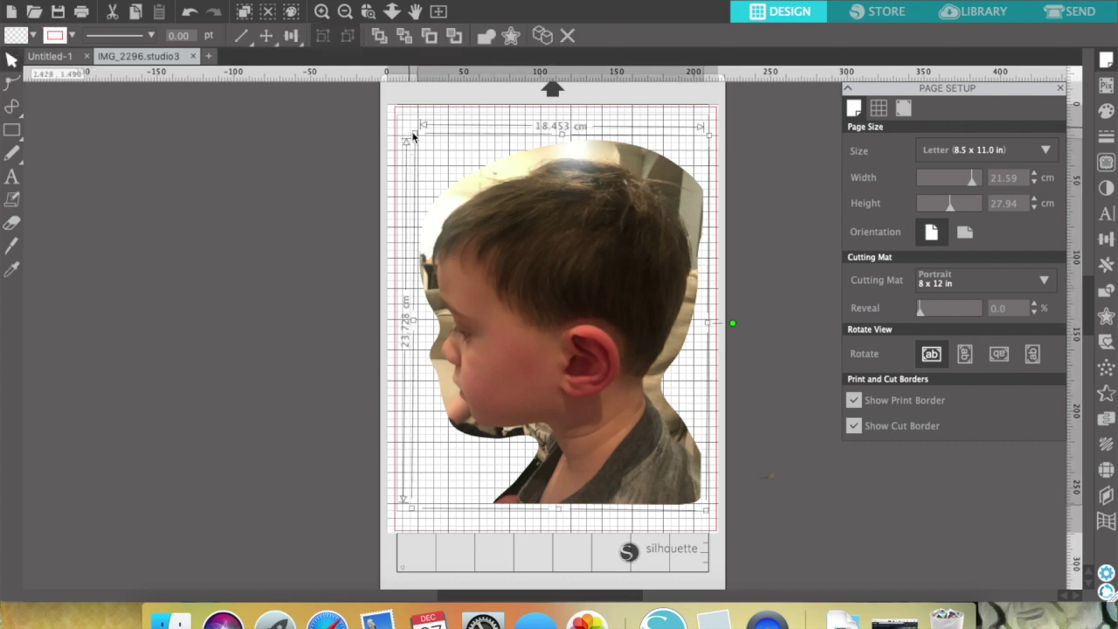
pyautogui.moveTo(414, 134); pyautogui.dragTo(372, 110)
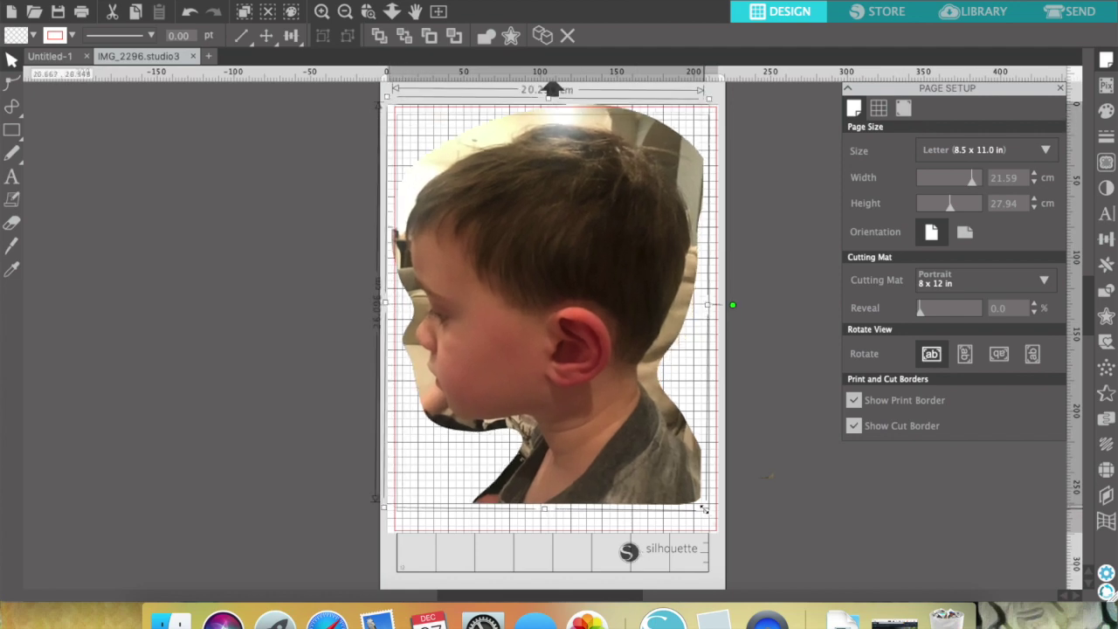
pyautogui.moveTo(706, 509); pyautogui.dragTo(757, 585)
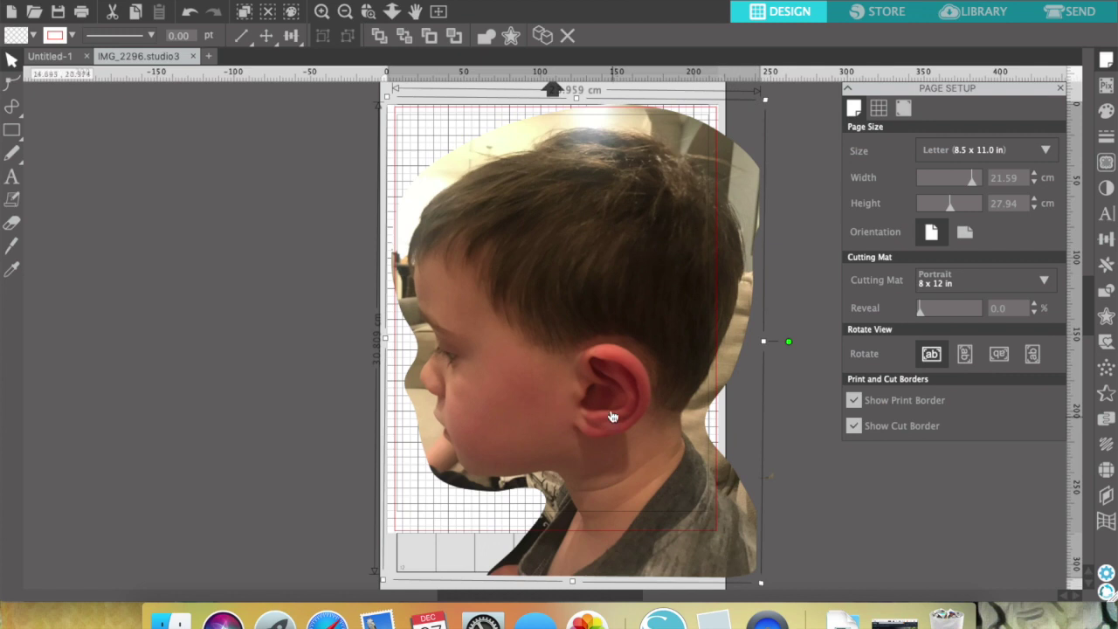
pyautogui.moveTo(612, 416)
pyautogui.mouseDown()
pyautogui.moveTo(574, 419)
pyautogui.moveTo(595, 414)
pyautogui.mouseUp()
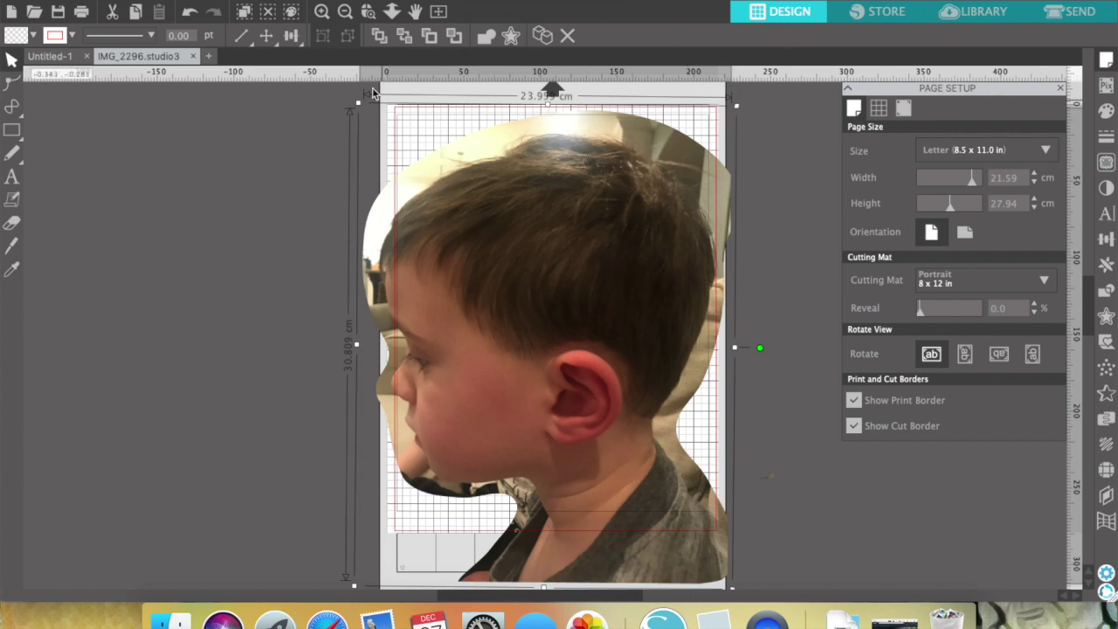
pyautogui.moveTo(359, 102); pyautogui.dragTo(340, 80)
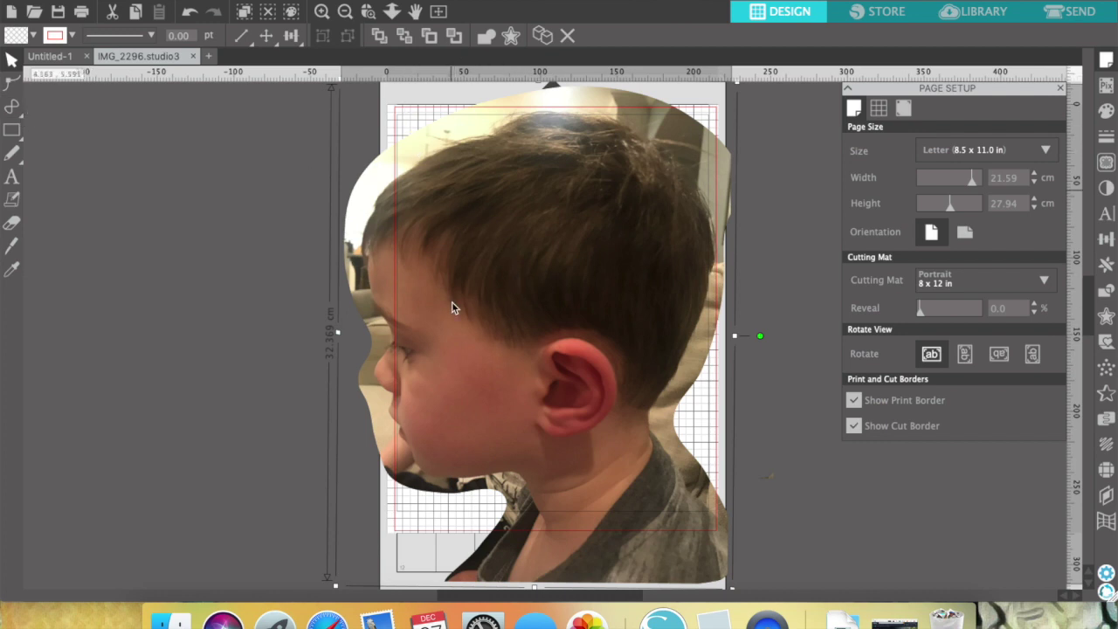
# Start a curve shape at the upper hairline and trace it over the top of the child's head.
pyautogui.click(17, 113)
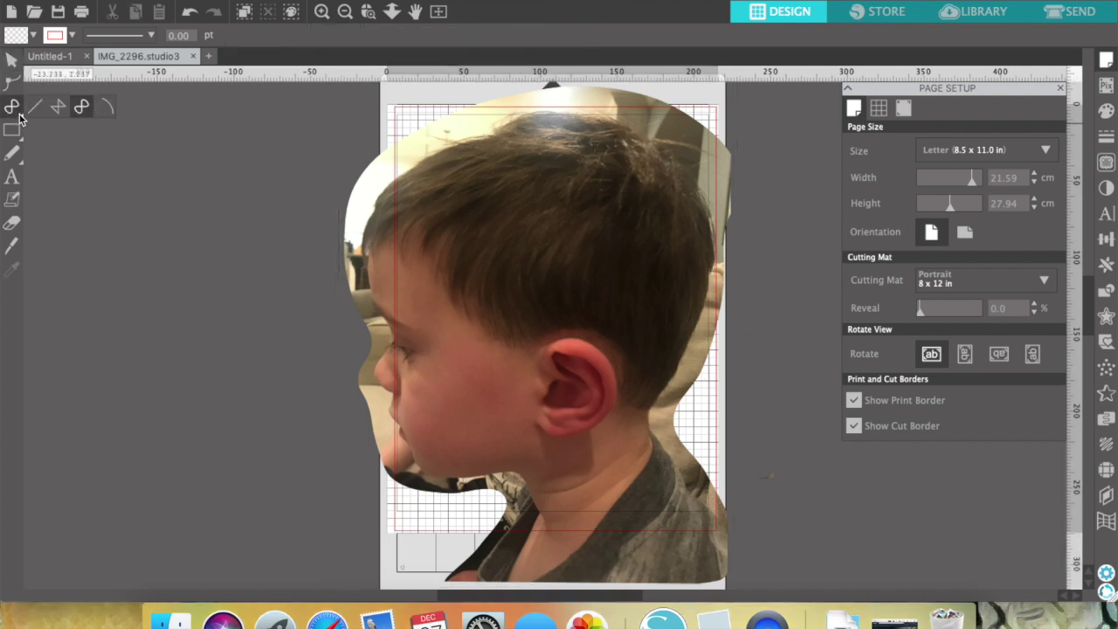
pyautogui.click(81, 108)
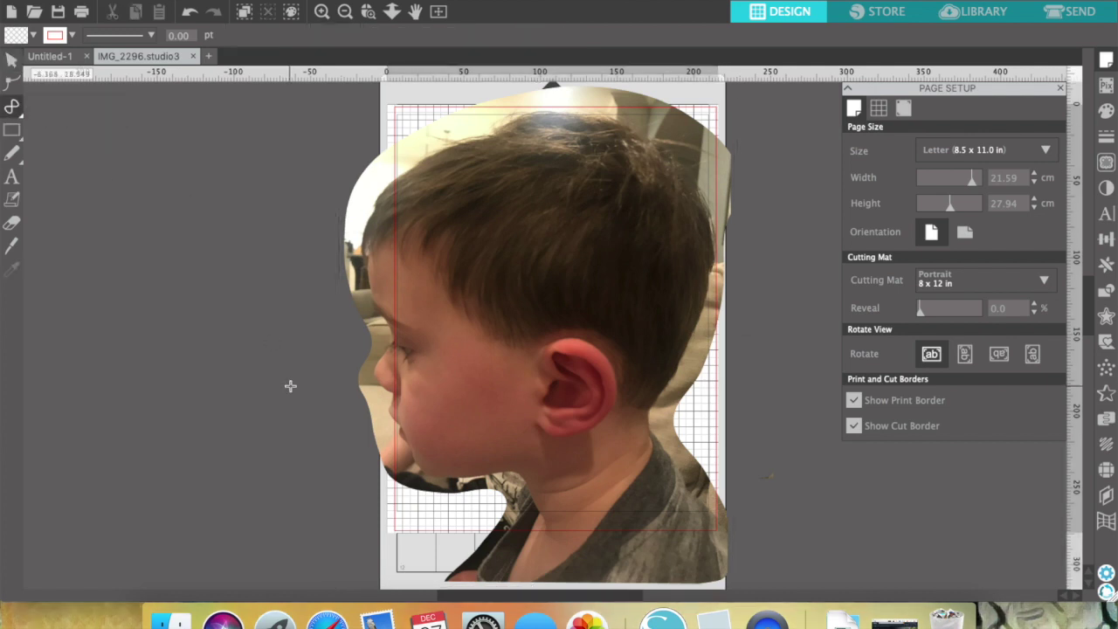
pyautogui.click(489, 133)
pyautogui.click(504, 125)
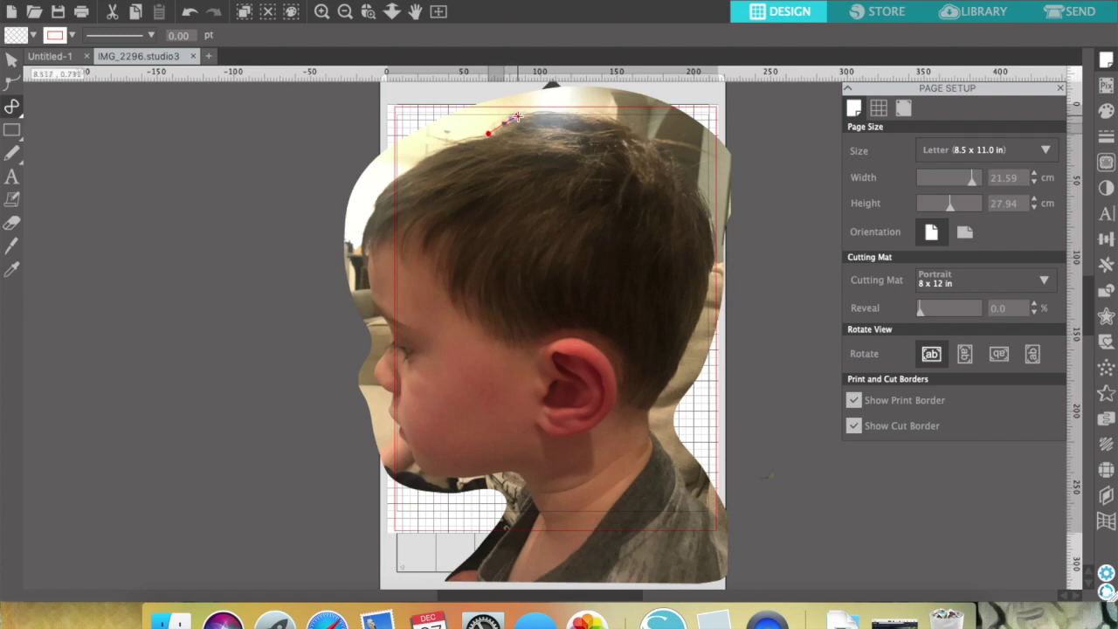
pyautogui.click(540, 113)
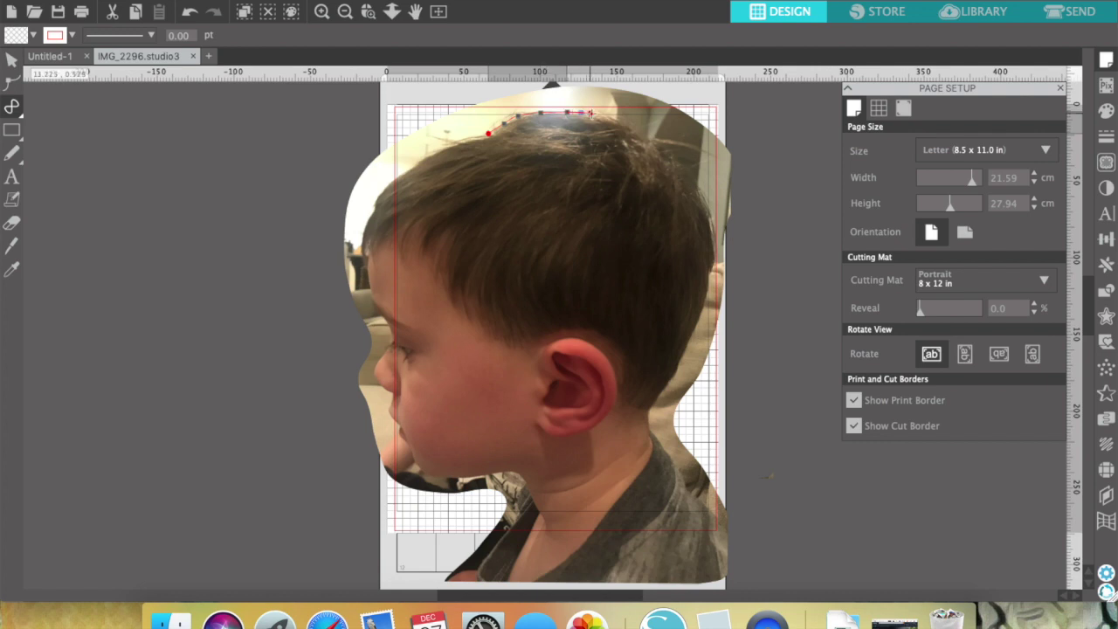
pyautogui.click(592, 114)
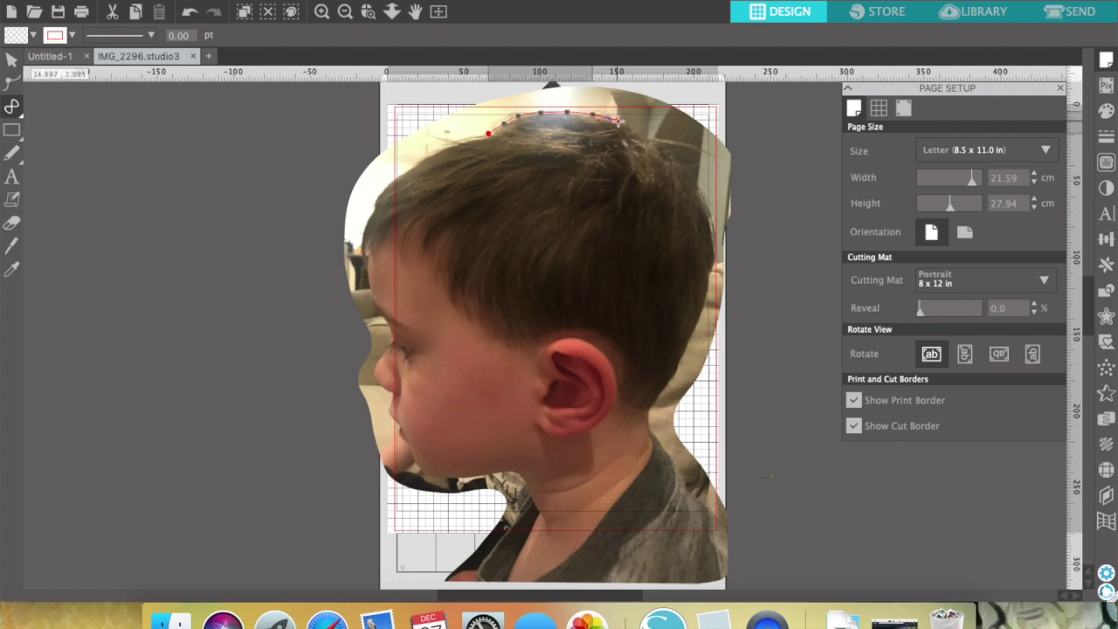
# Continue the curve from the crown around the upper back of the head, following the hair's edge.
pyautogui.click(670, 151)
pyautogui.click(680, 160)
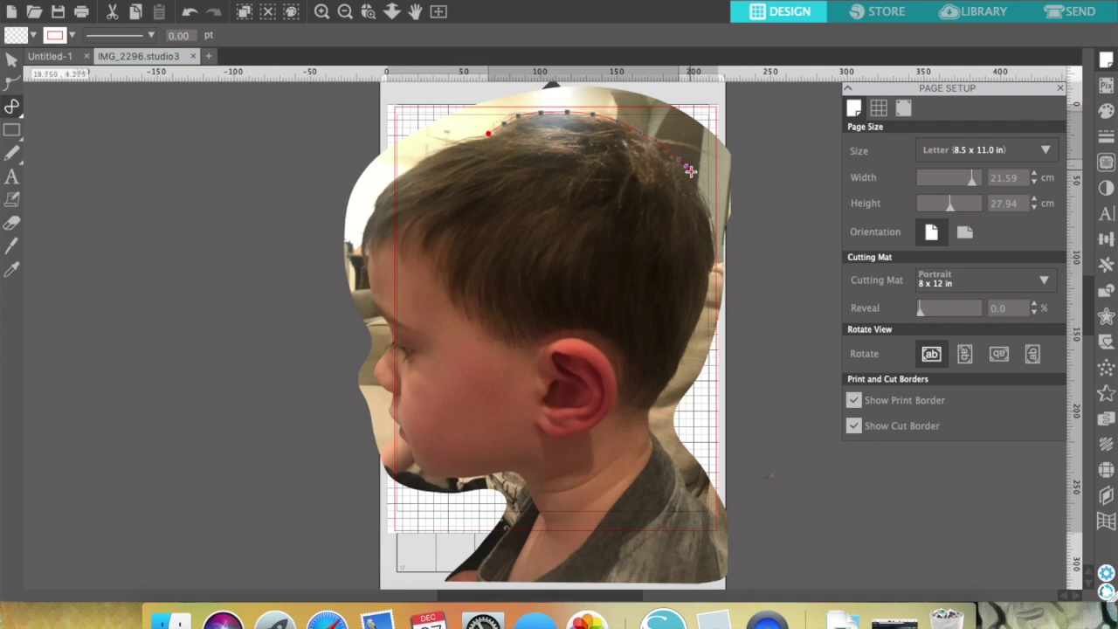
pyautogui.click(696, 179)
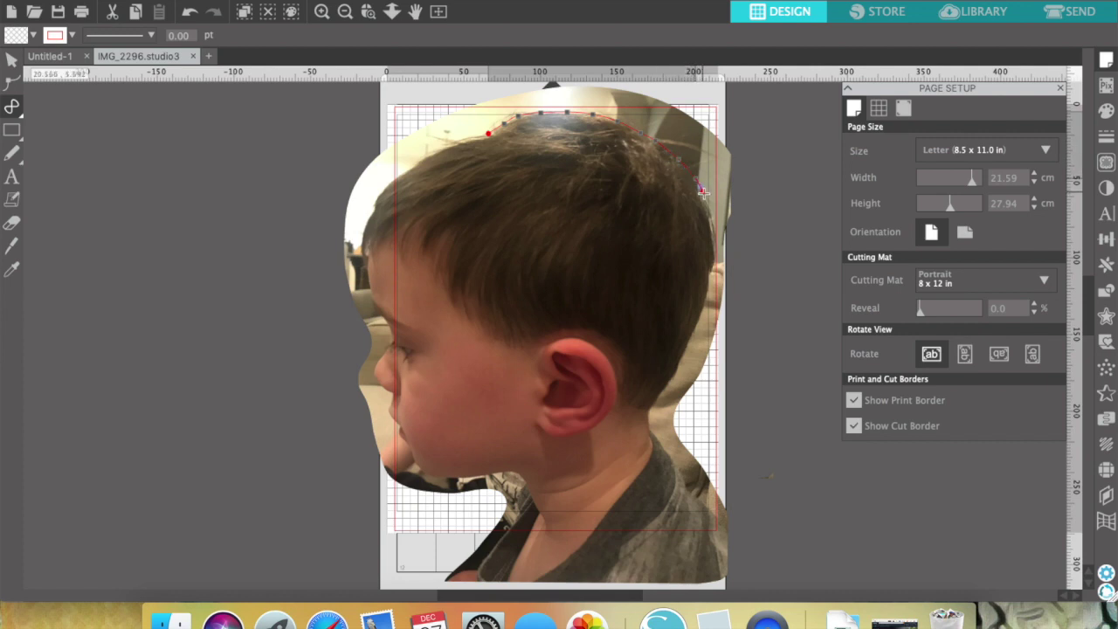
pyautogui.click(703, 201)
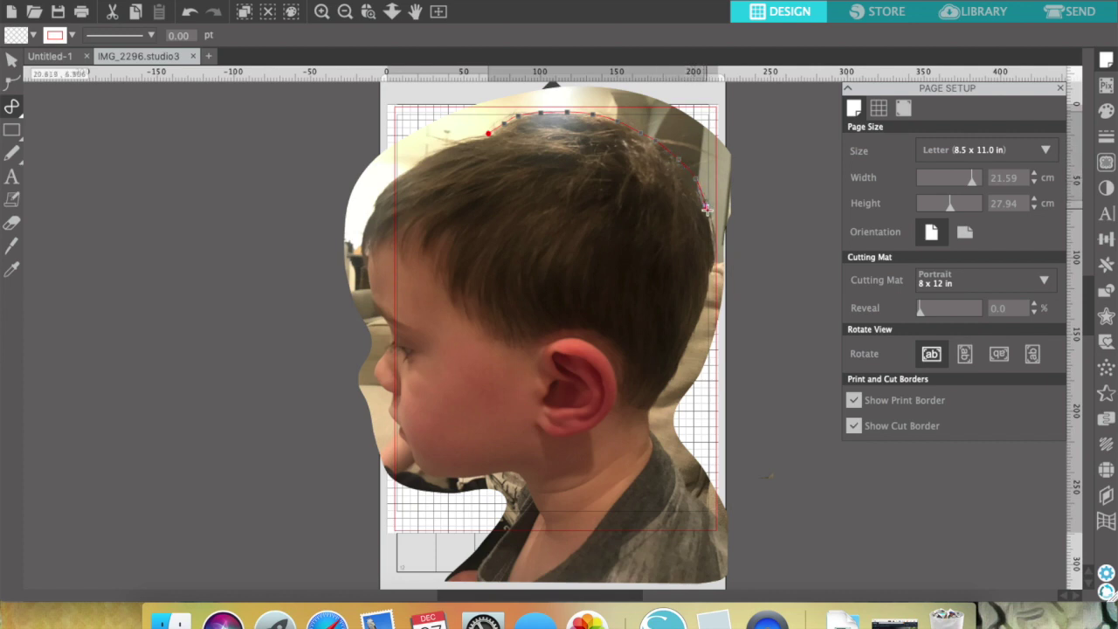
pyautogui.click(711, 219)
pyautogui.click(713, 239)
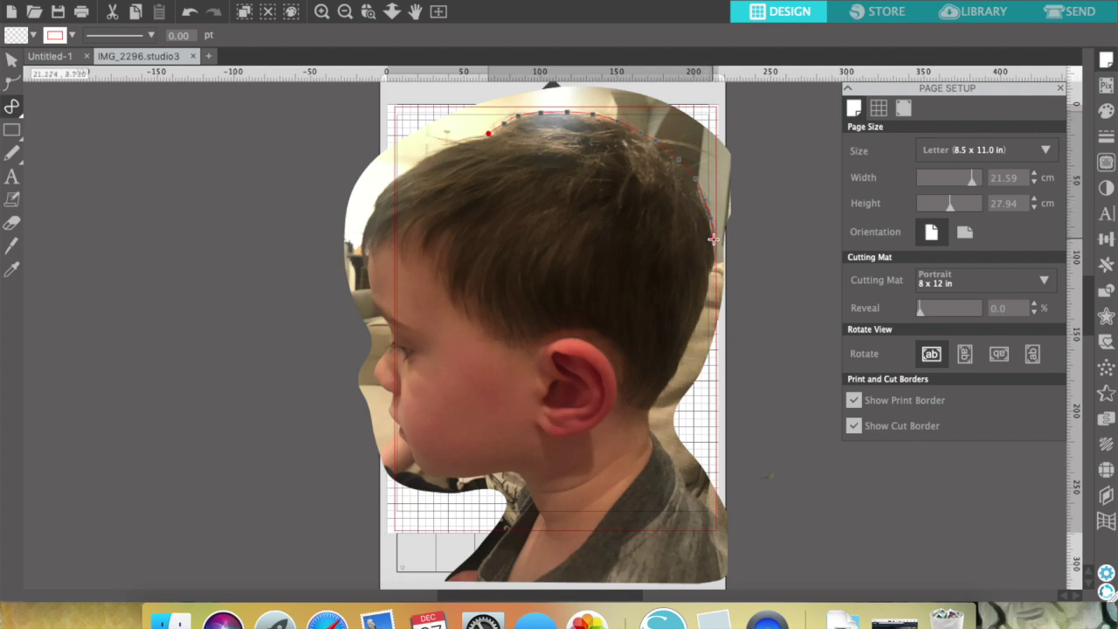
pyautogui.click(715, 255)
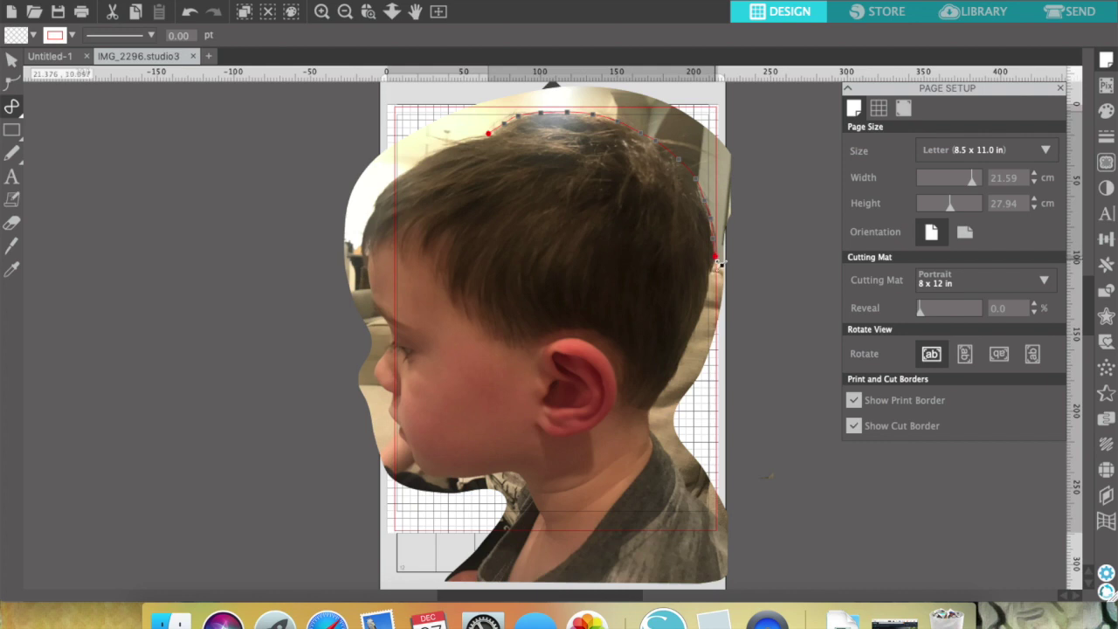
# Continue the curve down the lower back of the head to the nape of the neck.
pyautogui.click(712, 266)
pyautogui.click(710, 278)
pyautogui.click(710, 288)
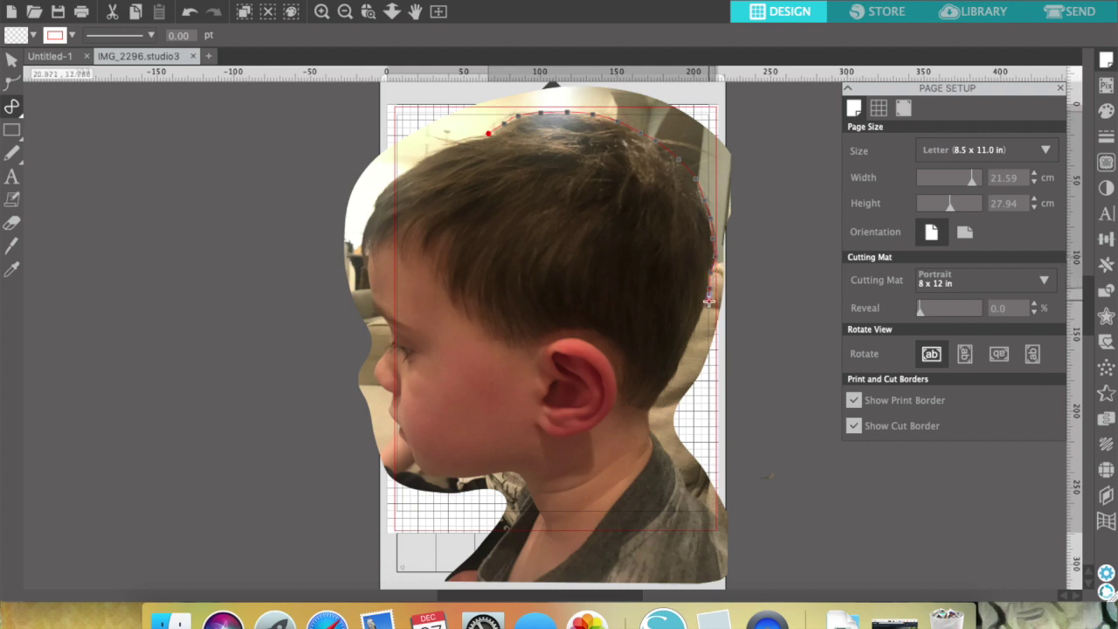
pyautogui.click(703, 315)
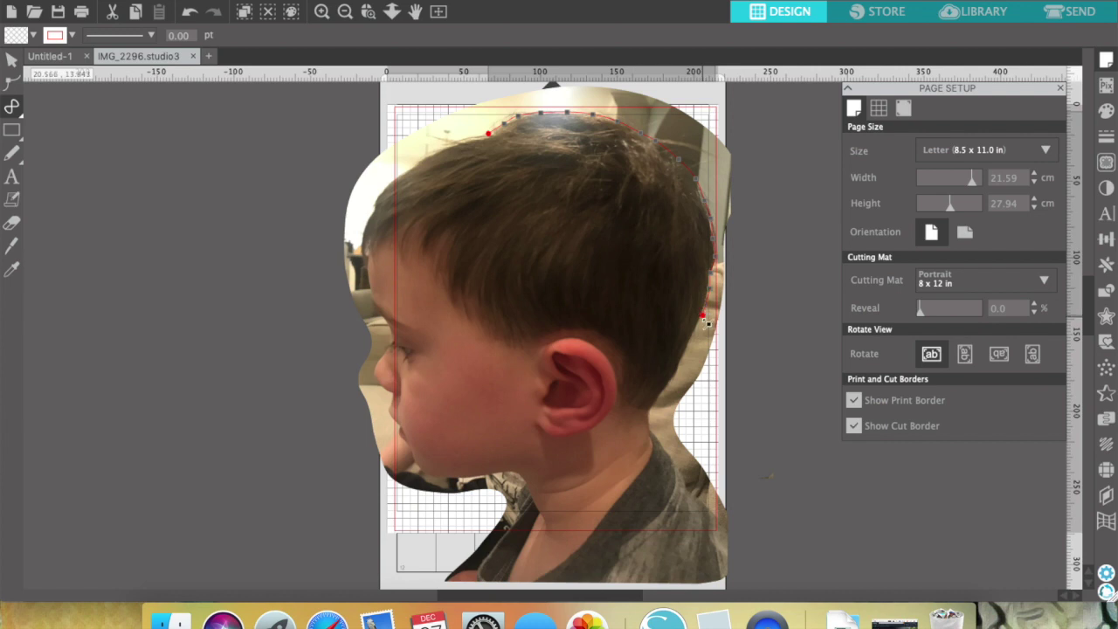
pyautogui.click(693, 338)
pyautogui.click(687, 353)
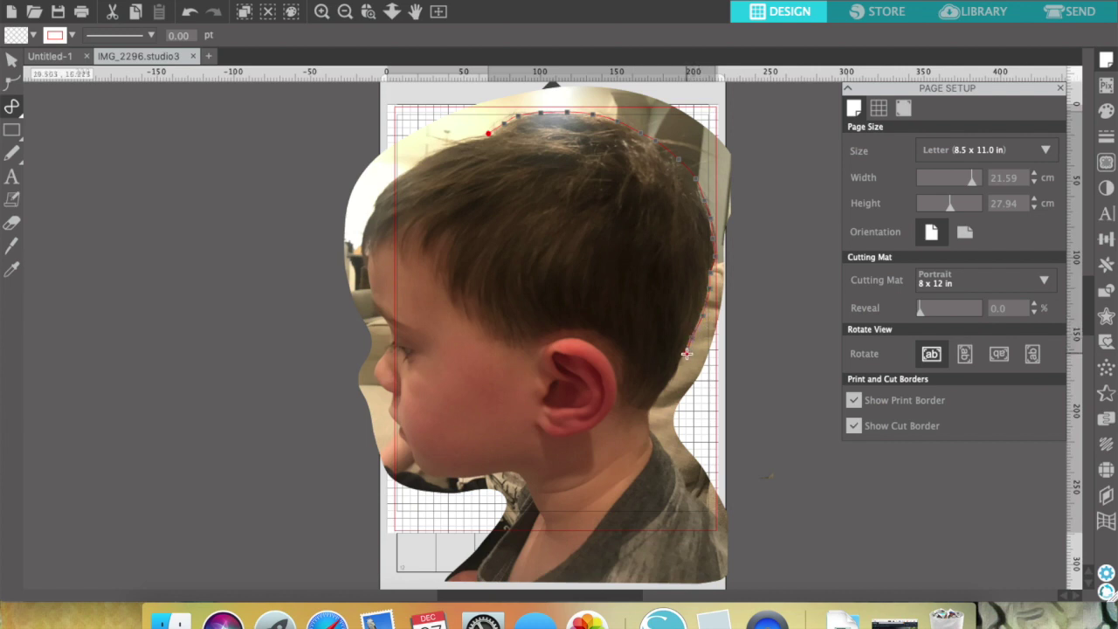
pyautogui.click(680, 366)
pyautogui.click(666, 393)
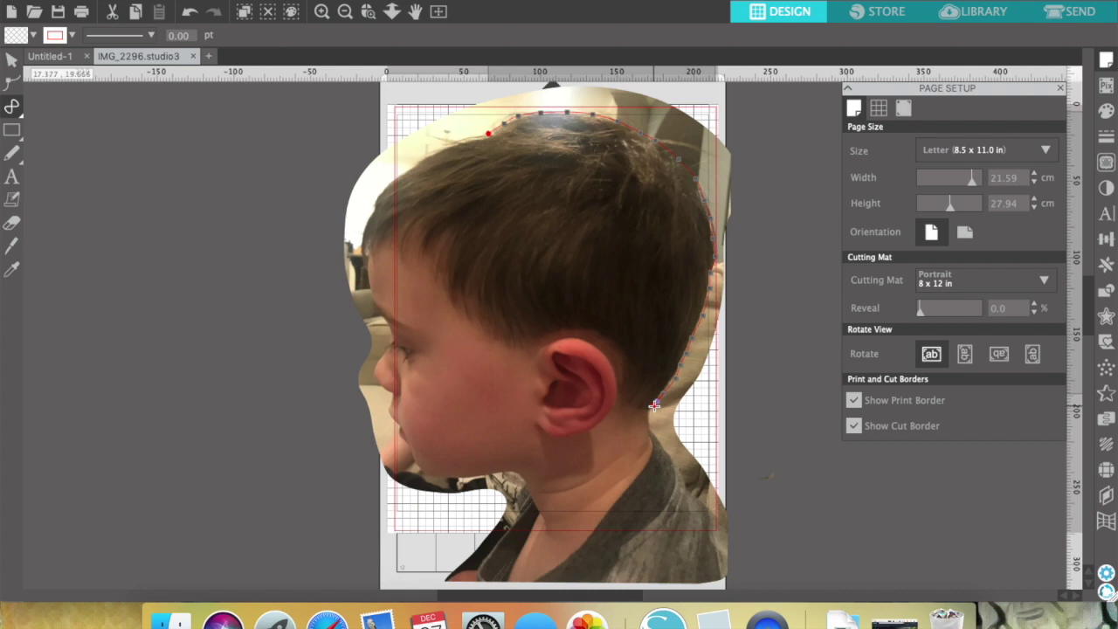
pyautogui.click(653, 406)
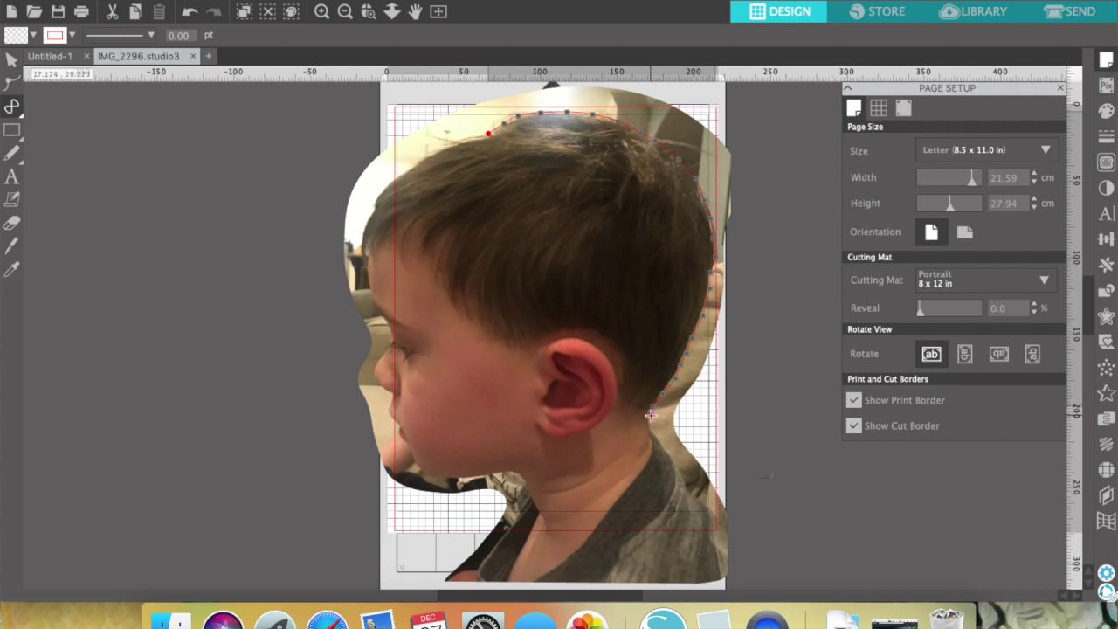
# Trace the curve down the back of the neck and the shoulder, then back along the bottom edge of the shirt.
pyautogui.click(669, 457)
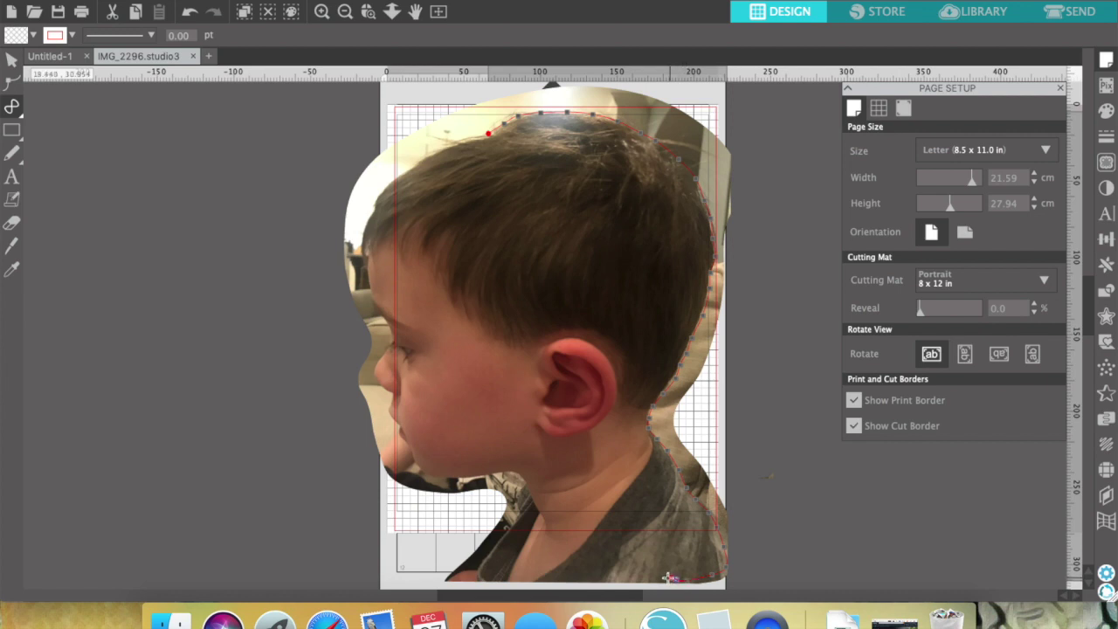
pyautogui.click(592, 580)
pyautogui.click(564, 578)
pyautogui.click(548, 577)
pyautogui.click(539, 576)
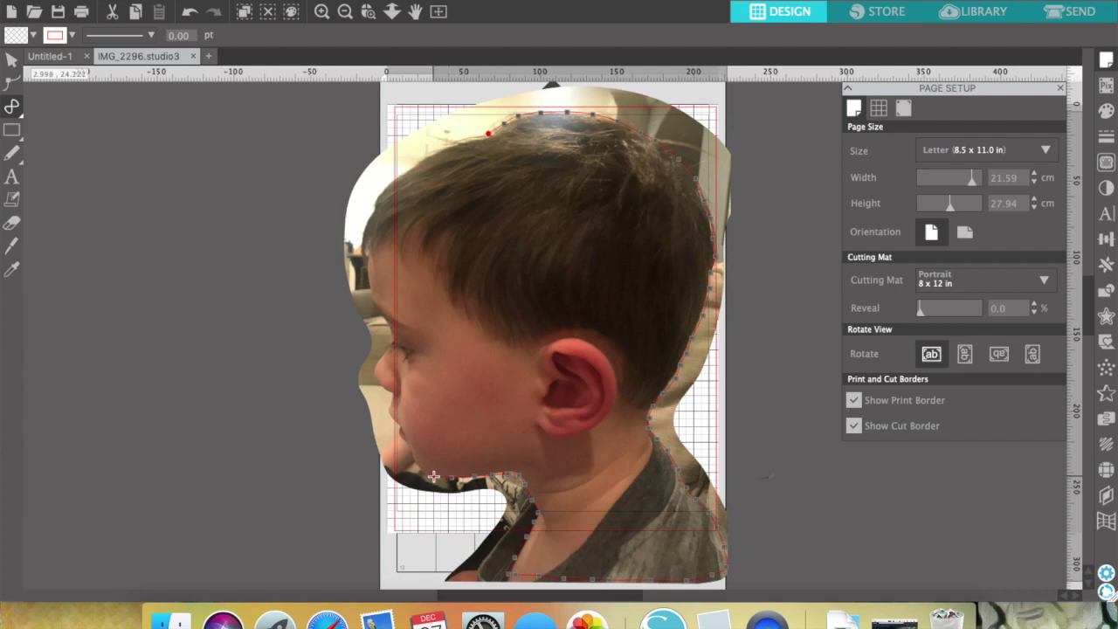
# Trace the curve up from the chin around the lips to the tip of the nose.
pyautogui.click(399, 430)
pyautogui.click(391, 419)
pyautogui.click(389, 411)
pyautogui.click(389, 395)
pyautogui.click(385, 389)
pyautogui.click(378, 375)
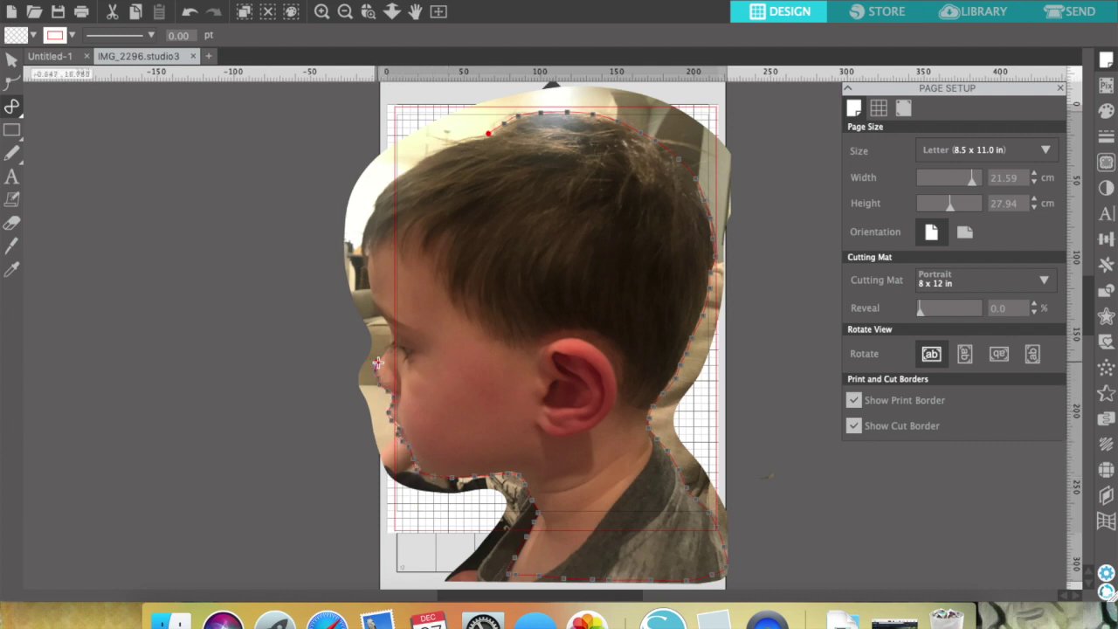
# Trace the curve up the nose, forehead and front hair, and close it at its starting point.
pyautogui.click(378, 364)
pyautogui.click(388, 350)
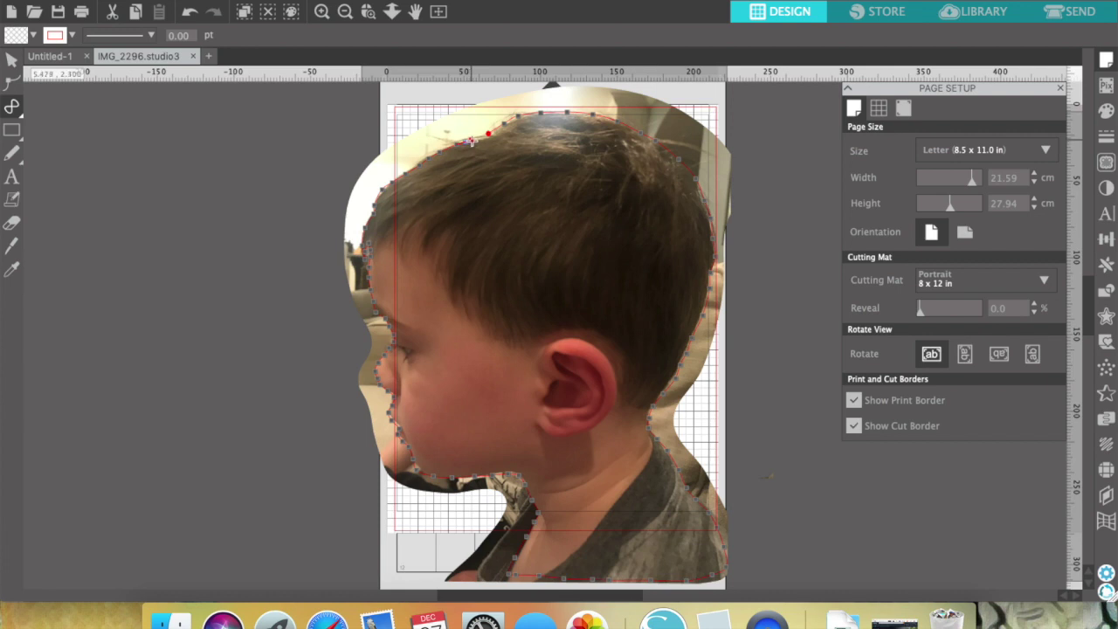
pyautogui.click(488, 136)
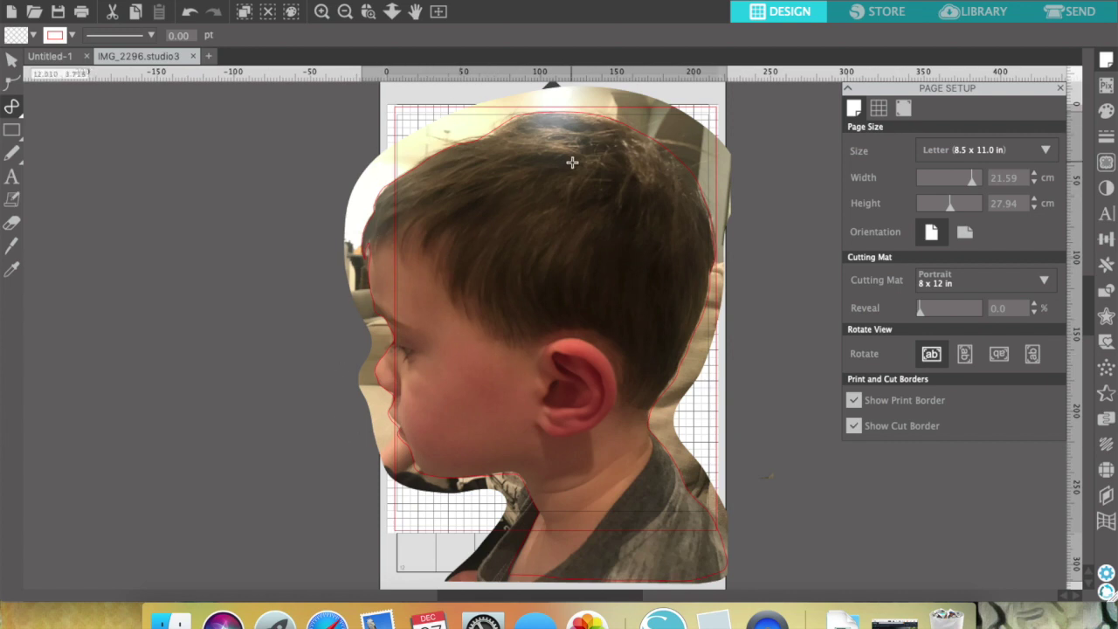
pyautogui.click(12, 61)
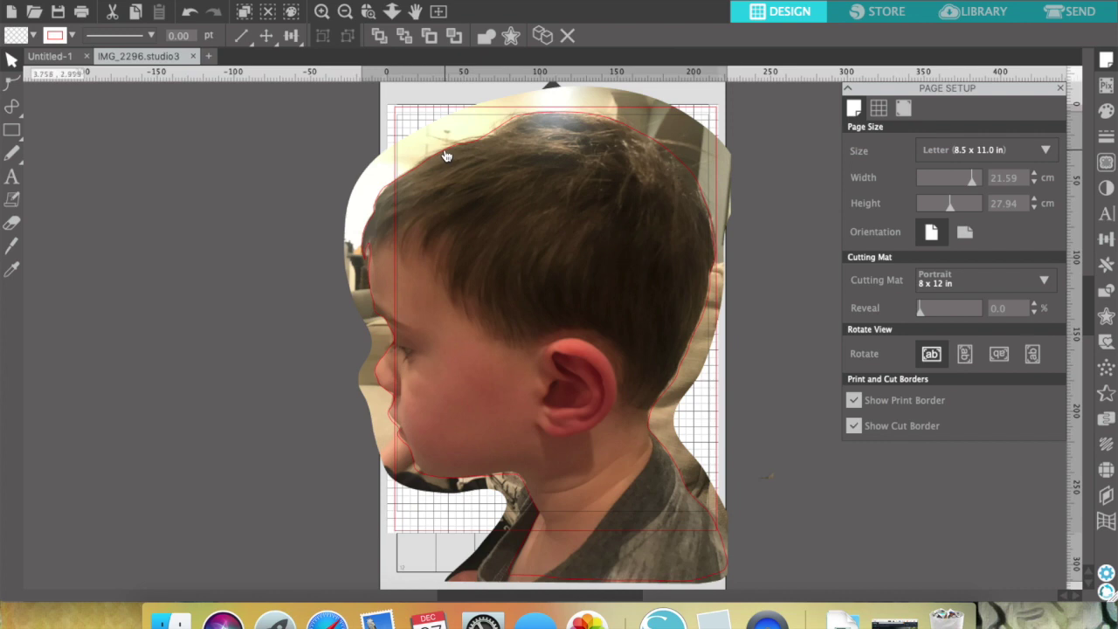
pyautogui.doubleClick(445, 155)
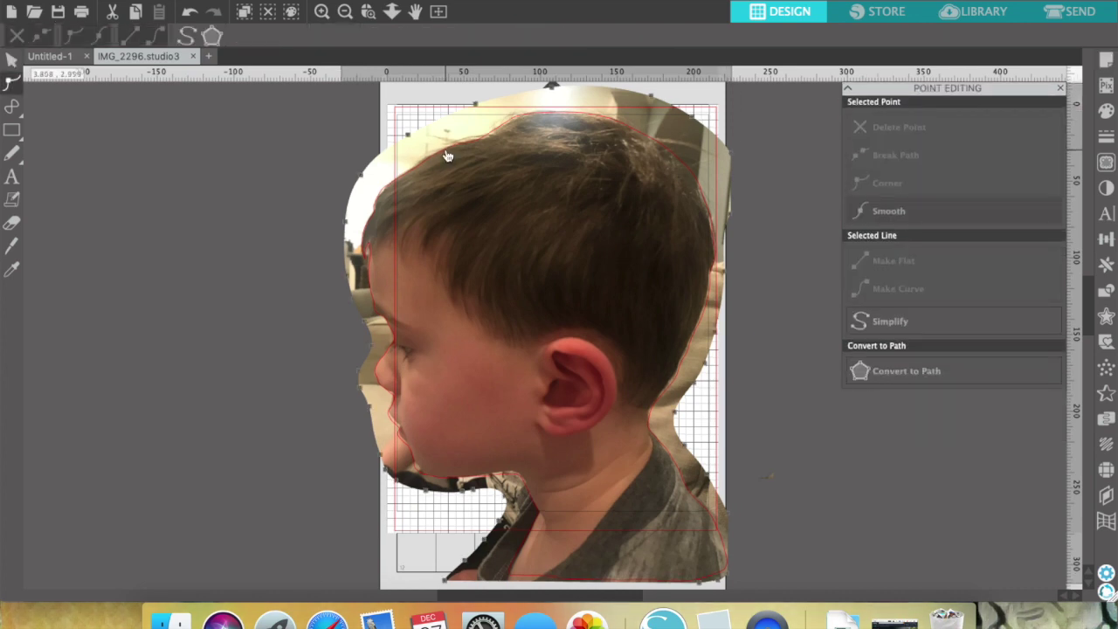
pyautogui.doubleClick(447, 155)
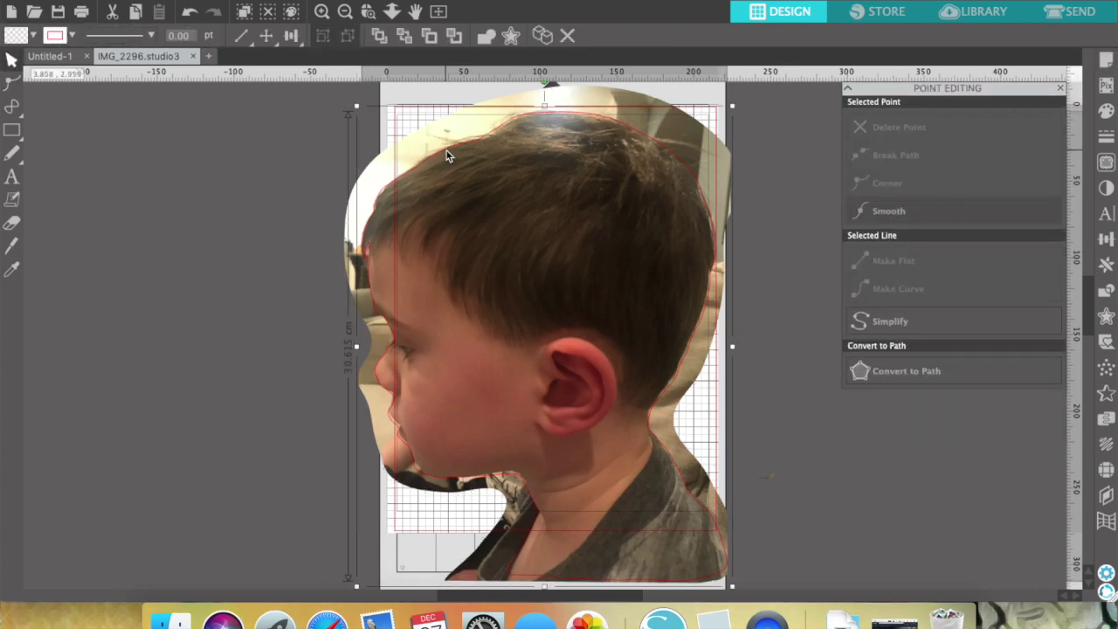
pyautogui.click(372, 263)
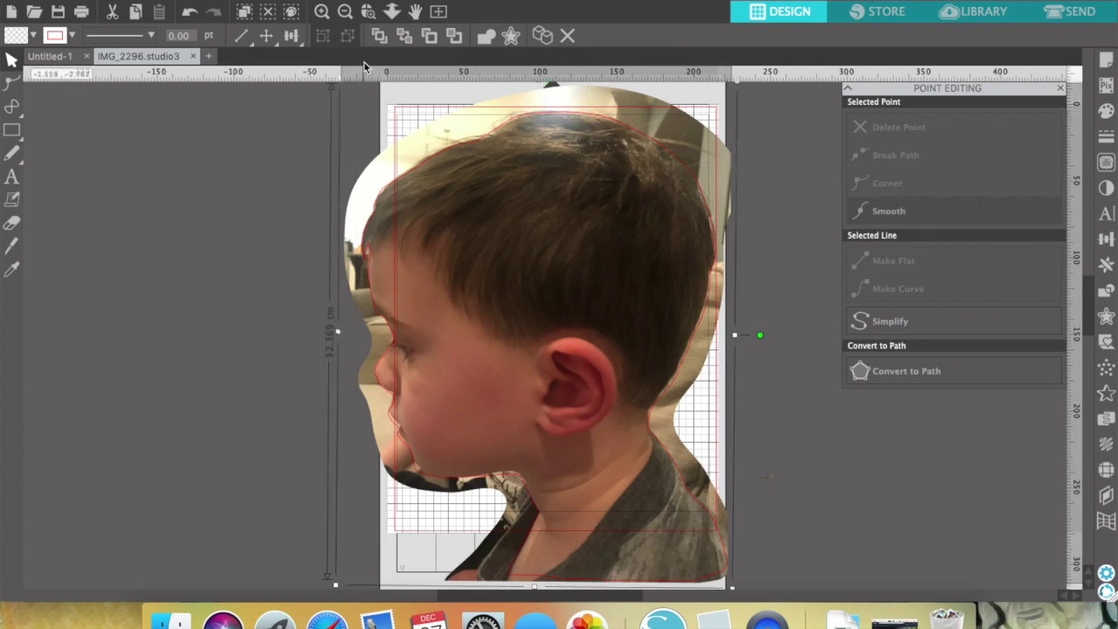
# Open the traced outline for point editing, working close up on the brow and nose.
pyautogui.click(323, 15)
pyautogui.click(323, 15)
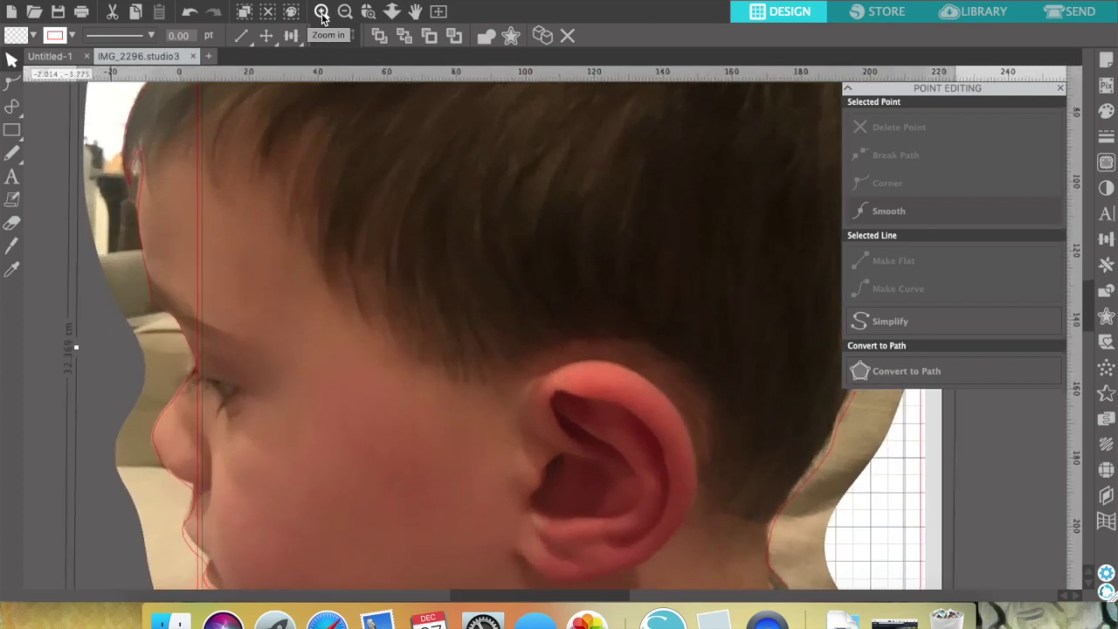
pyautogui.click(323, 15)
pyautogui.hscroll(-10, 295, 117)
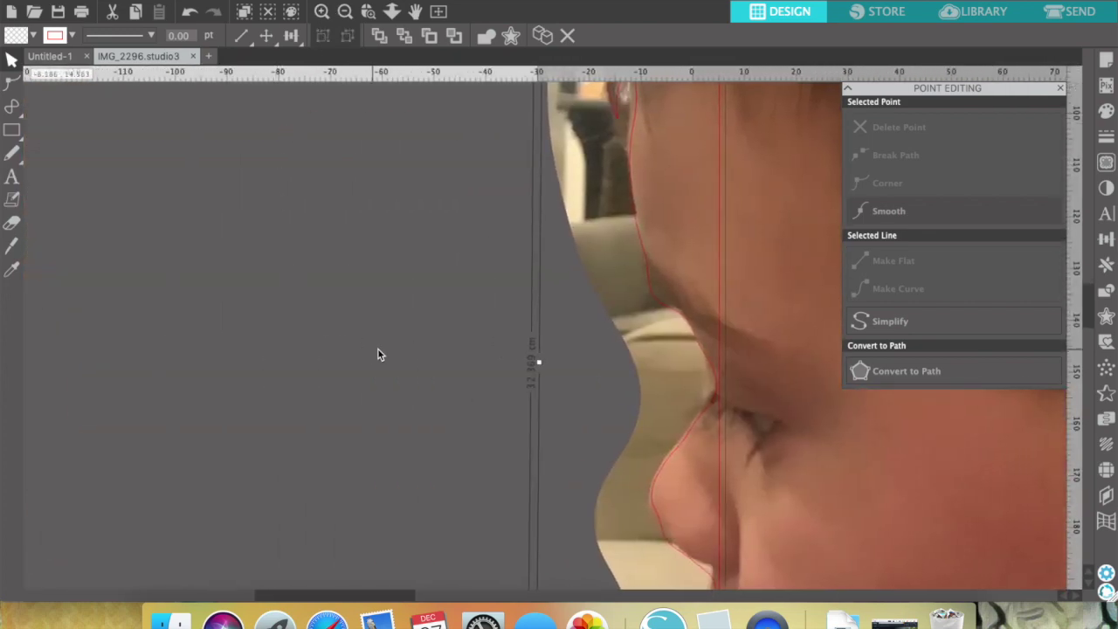
pyautogui.click(655, 297)
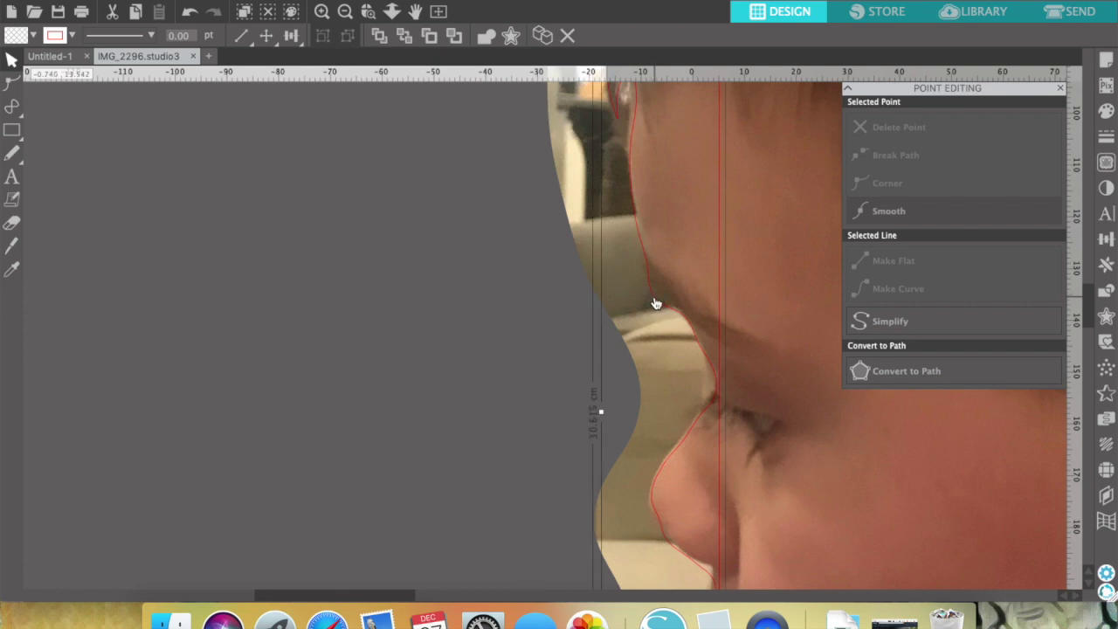
pyautogui.doubleClick(656, 304)
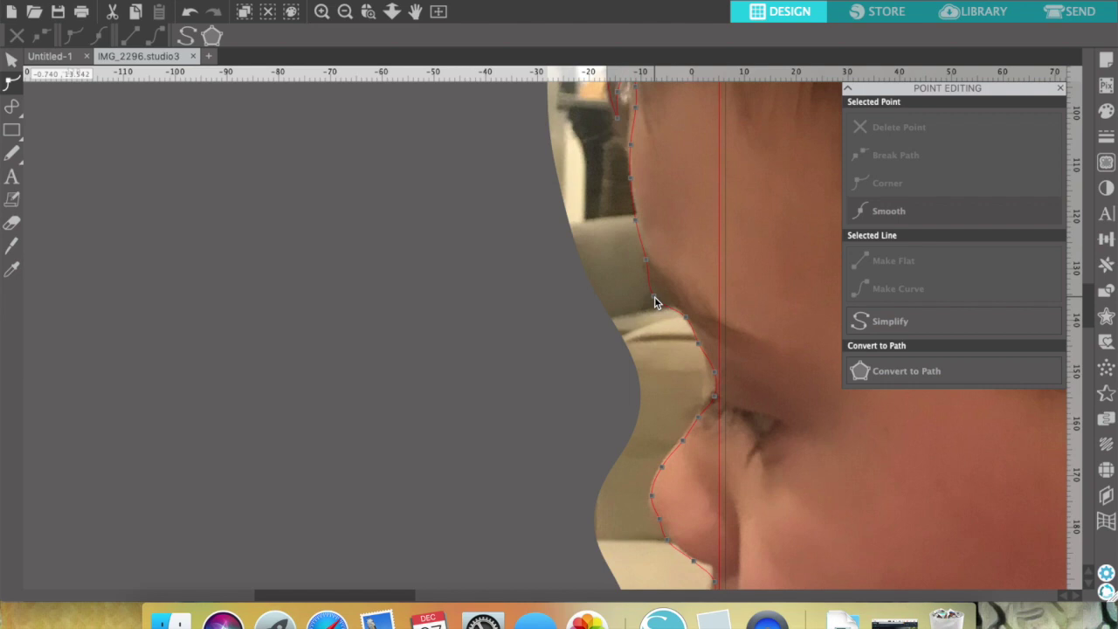
# Move the outline point that sticks out at the brow inward onto the edge of the face.
pyautogui.hscroll(5, 644, 357)
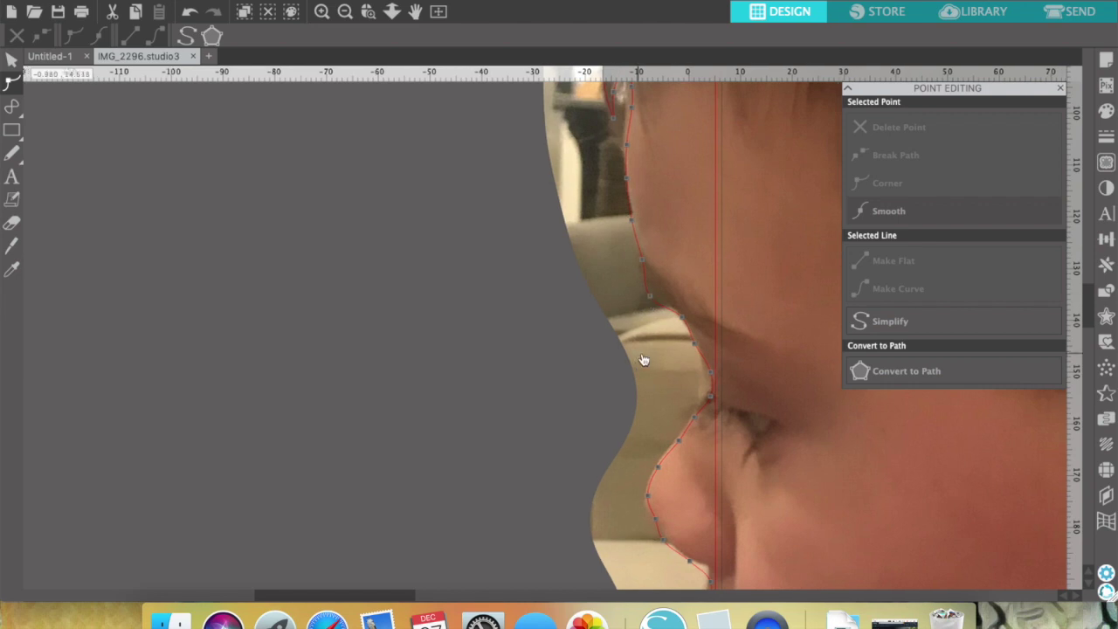
pyautogui.hscroll(1, 644, 360)
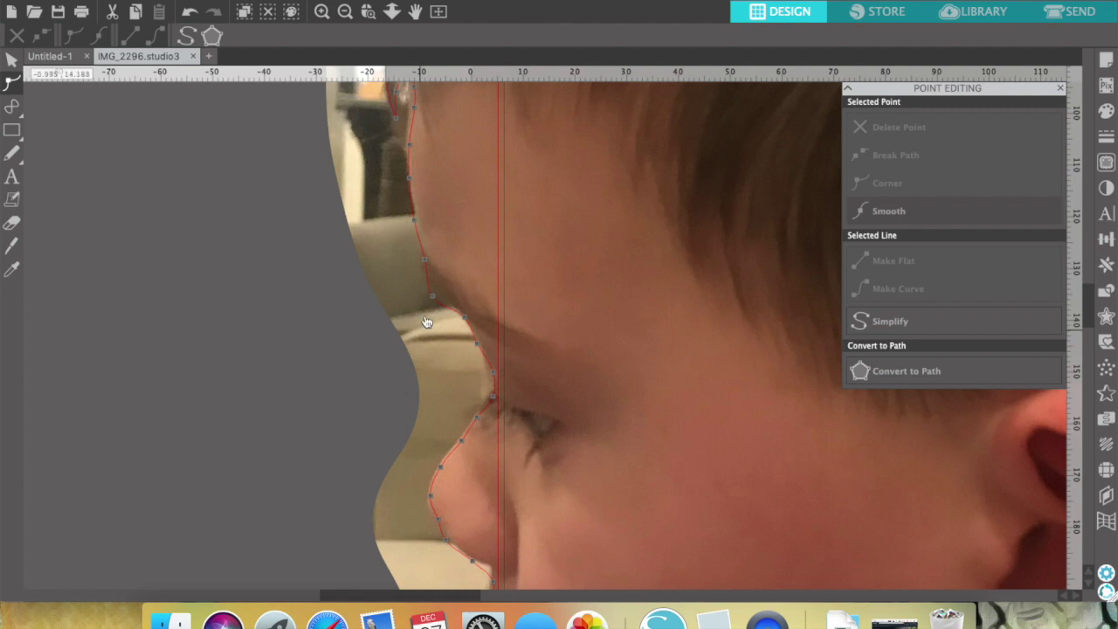
pyautogui.click(320, 17)
pyautogui.click(320, 18)
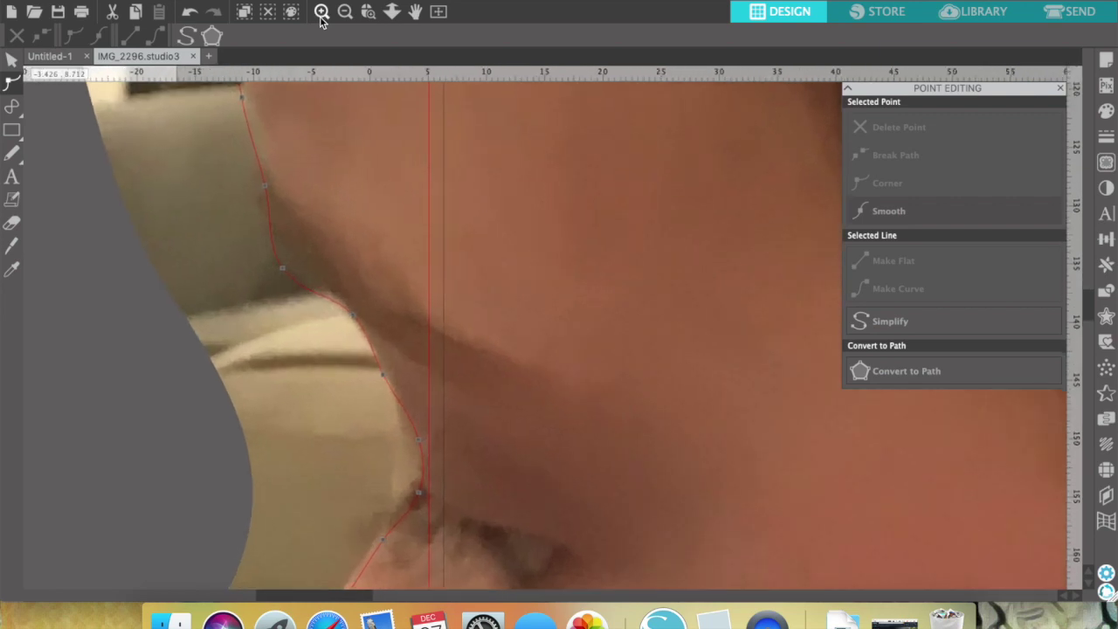
pyautogui.moveTo(283, 270); pyautogui.dragTo(306, 260)
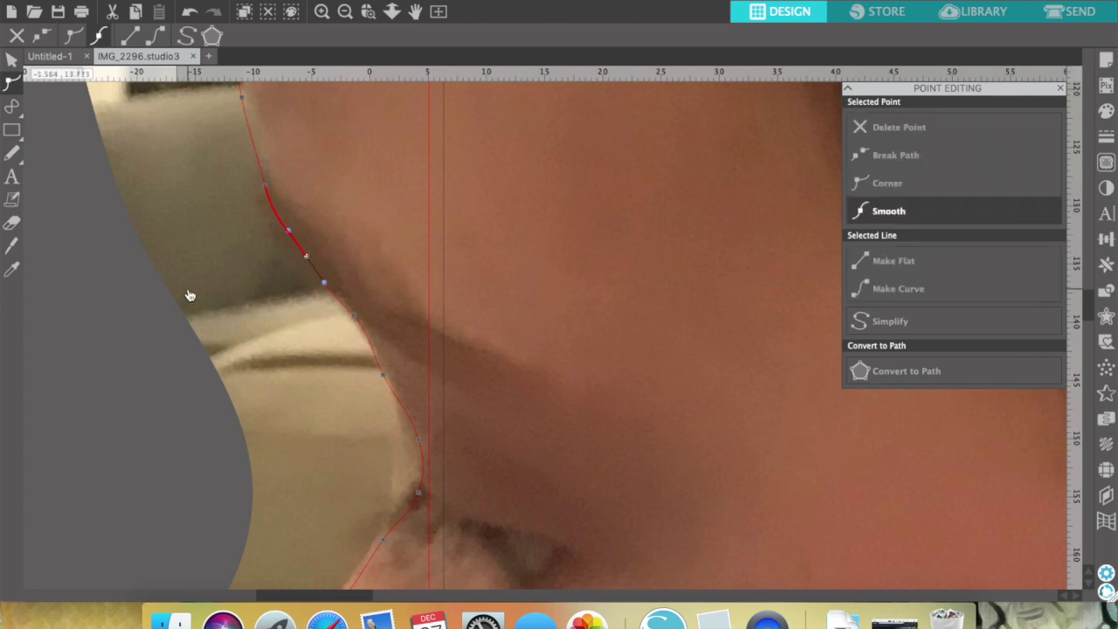
# Adjust the outline points up the forehead toward the hairline so that the curve follows the skin's edge.
pyautogui.scroll(5, 189, 294)
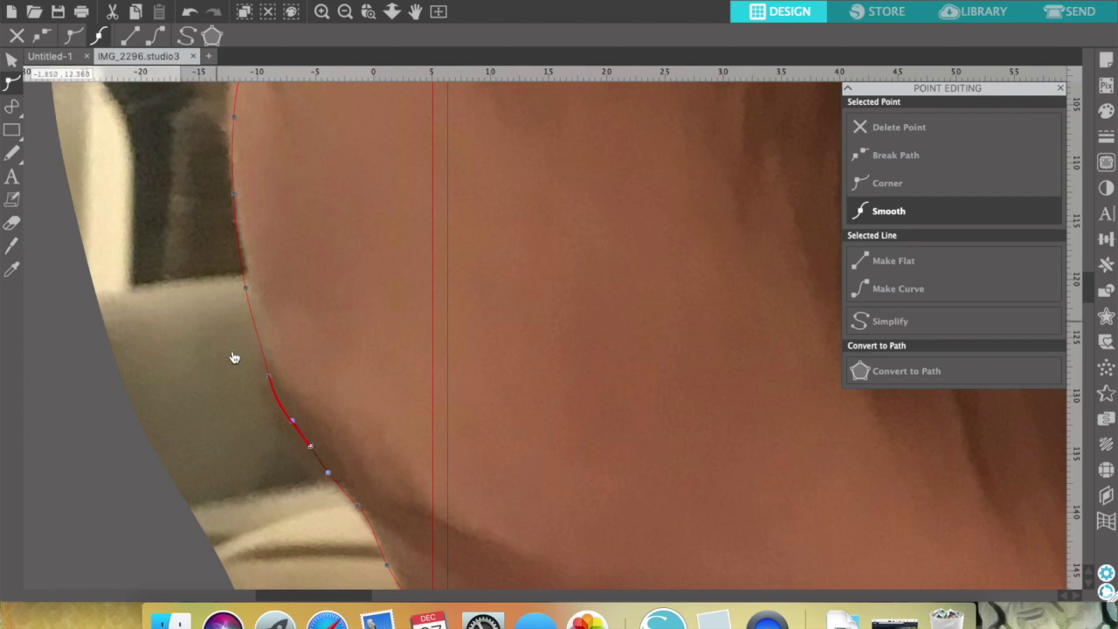
pyautogui.click(271, 379)
pyautogui.moveTo(270, 377); pyautogui.dragTo(271, 376)
pyautogui.click(248, 287)
pyautogui.scroll(5, 206, 310)
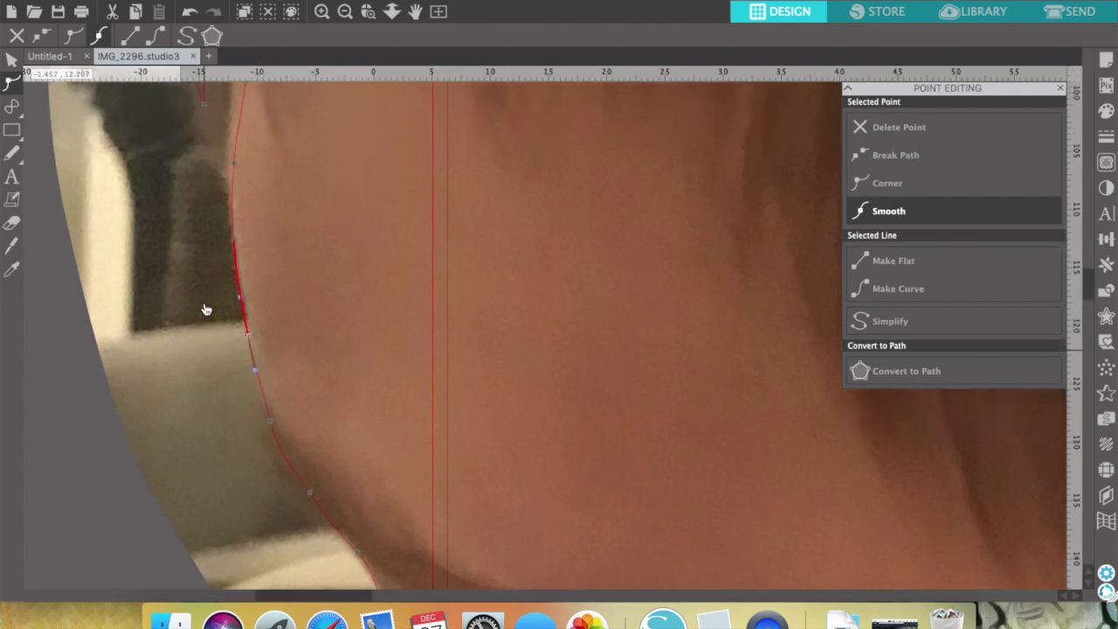
pyautogui.moveTo(234, 347); pyautogui.dragTo(228, 346)
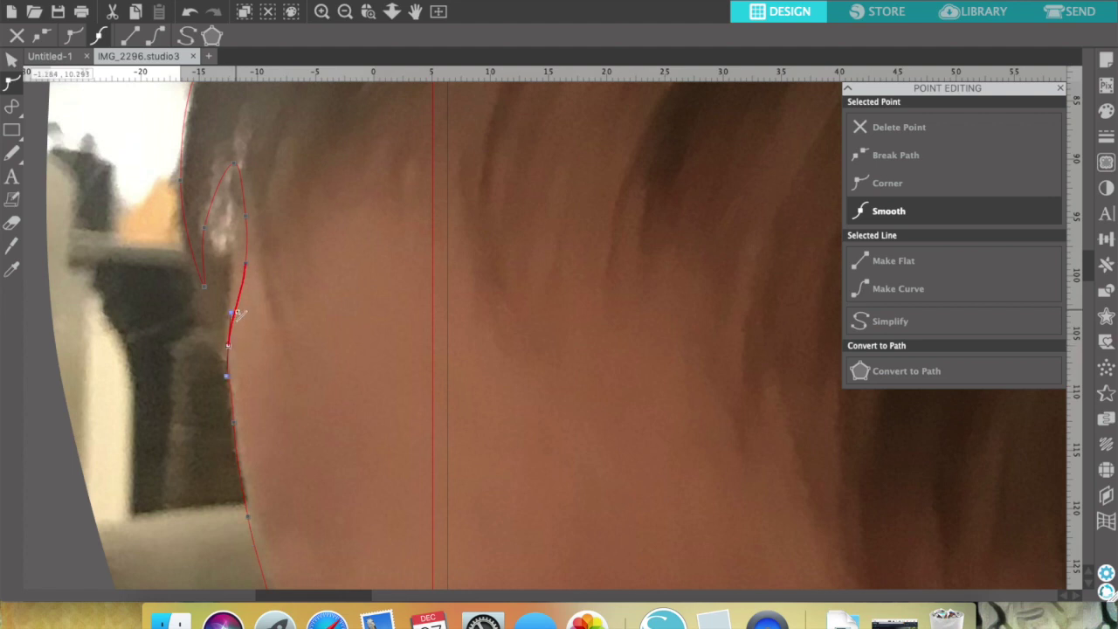
# Move the two outline points just below the hairline onto the forehead's edge and align the curve handle there.
pyautogui.moveTo(245, 264); pyautogui.dragTo(233, 263)
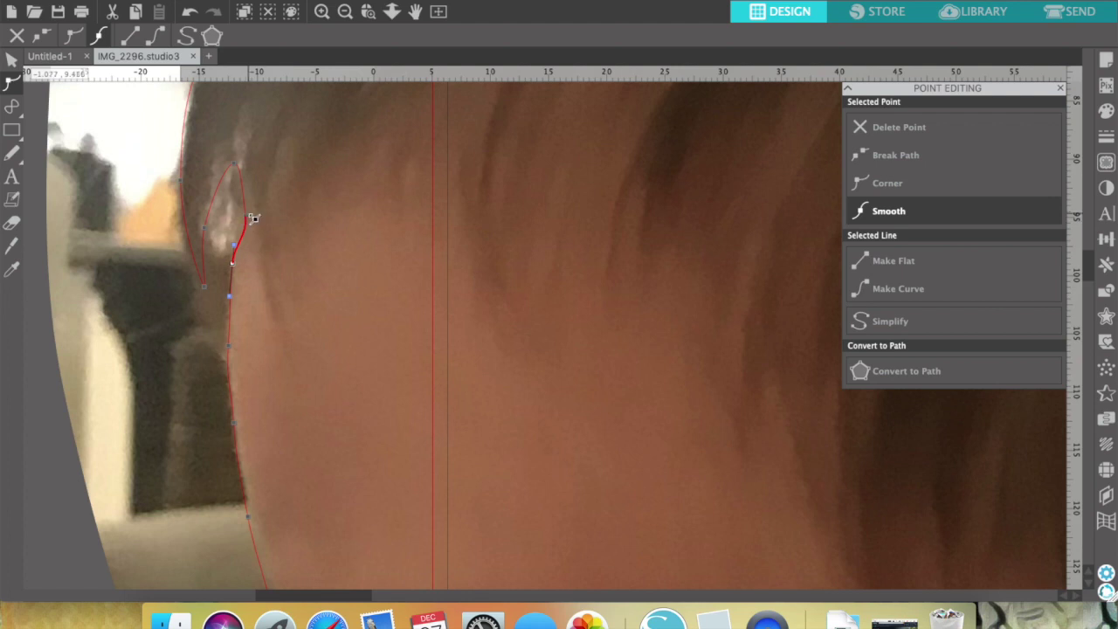
pyautogui.moveTo(253, 220); pyautogui.dragTo(239, 219)
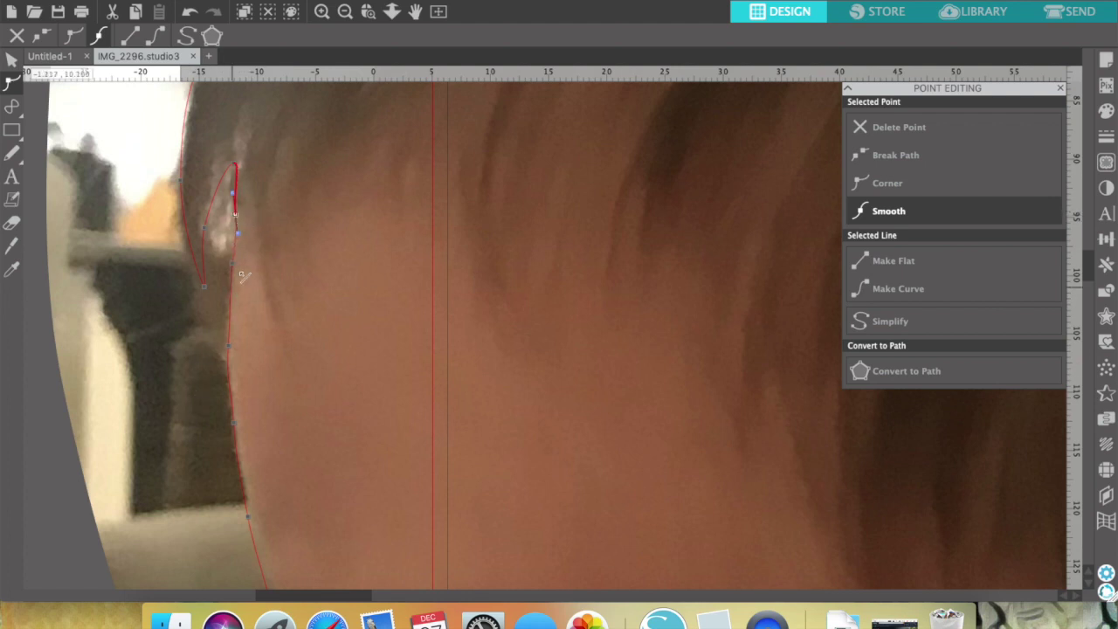
pyautogui.moveTo(238, 233); pyautogui.dragTo(235, 235)
# Move the outline point at the dent in the front hair onto the hair's edge and reopen the outline for point editing.
pyautogui.scroll(3, 140, 457)
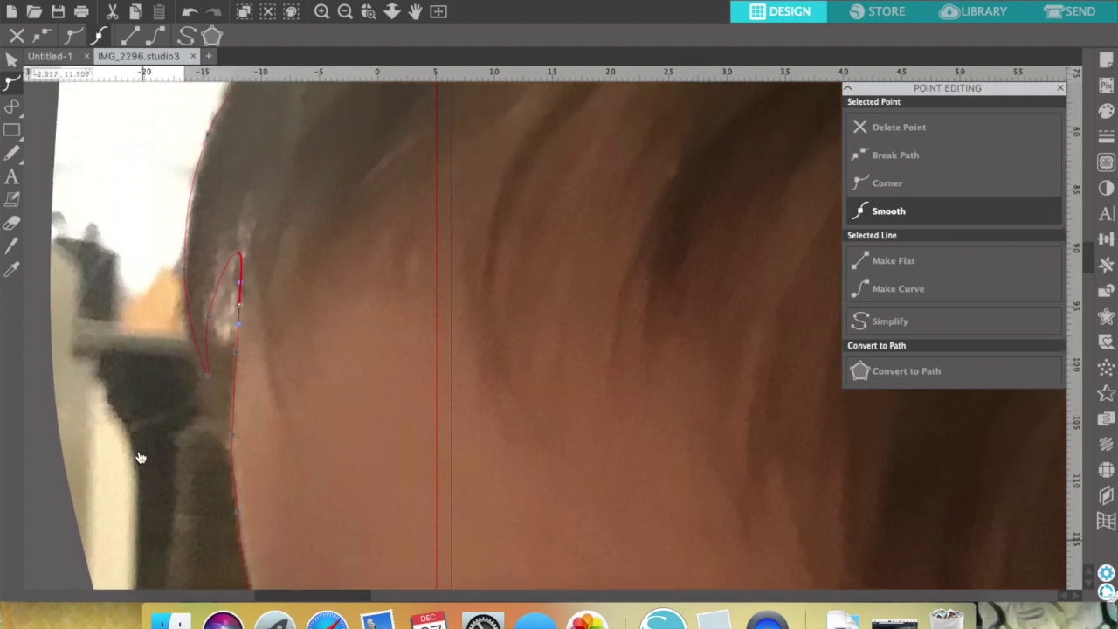
pyautogui.scroll(8, 139, 458)
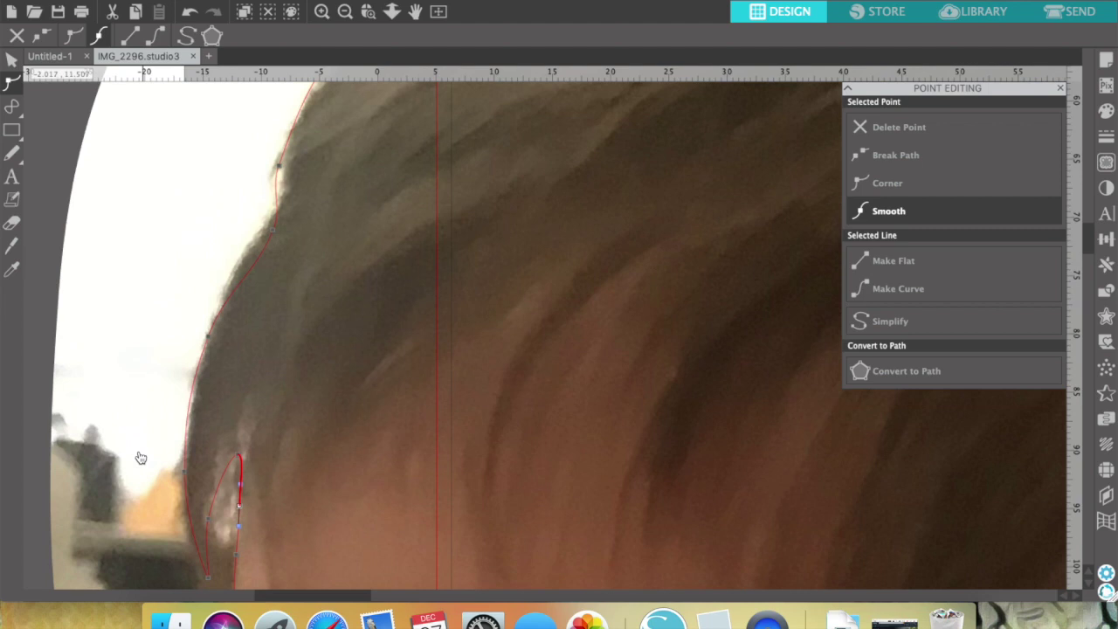
pyautogui.click(274, 293)
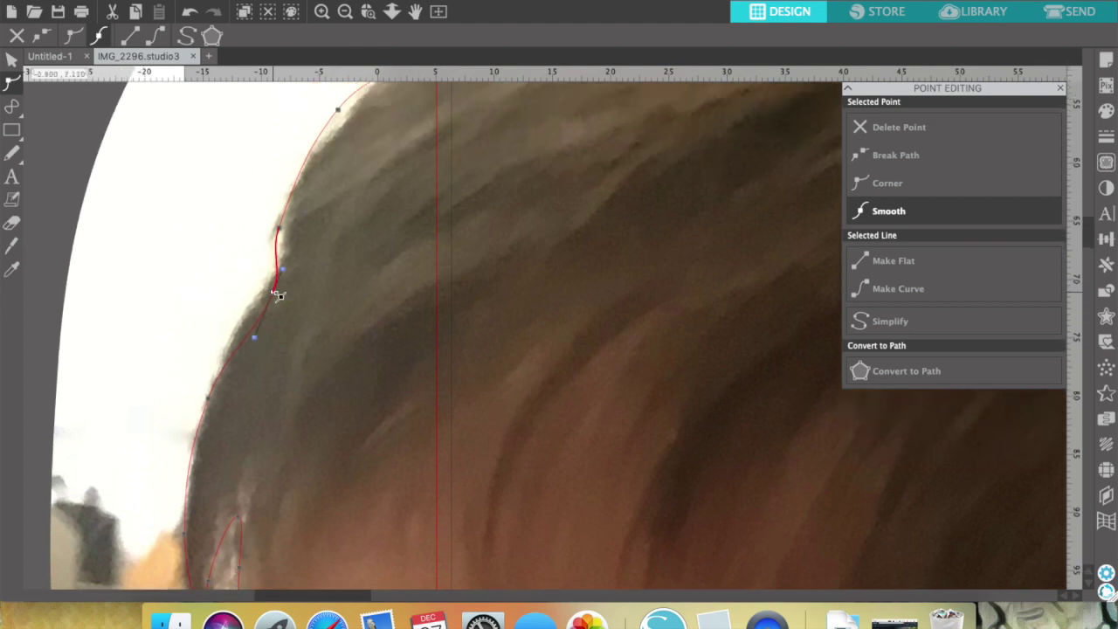
pyautogui.moveTo(276, 294); pyautogui.dragTo(270, 290)
pyautogui.doubleClick(276, 262)
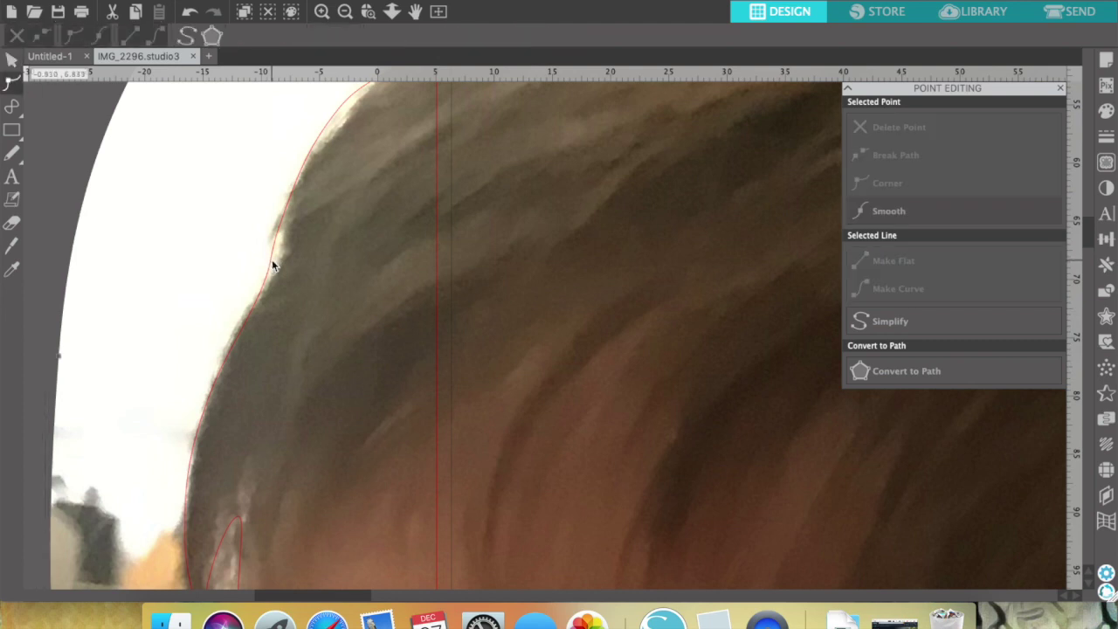
pyautogui.click(272, 260)
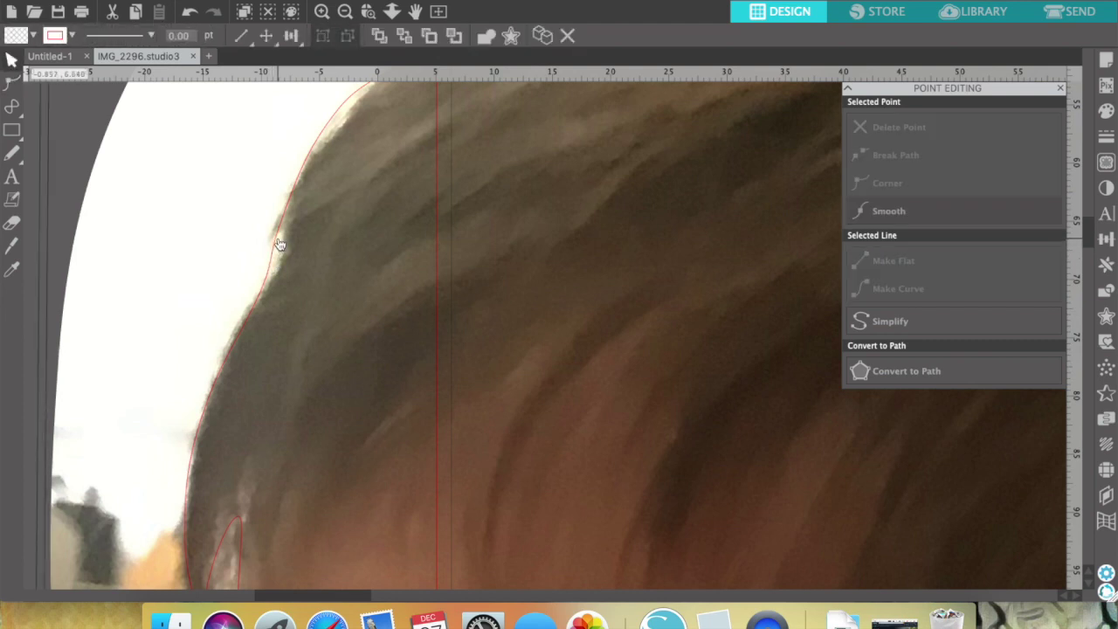
pyautogui.doubleClick(278, 241)
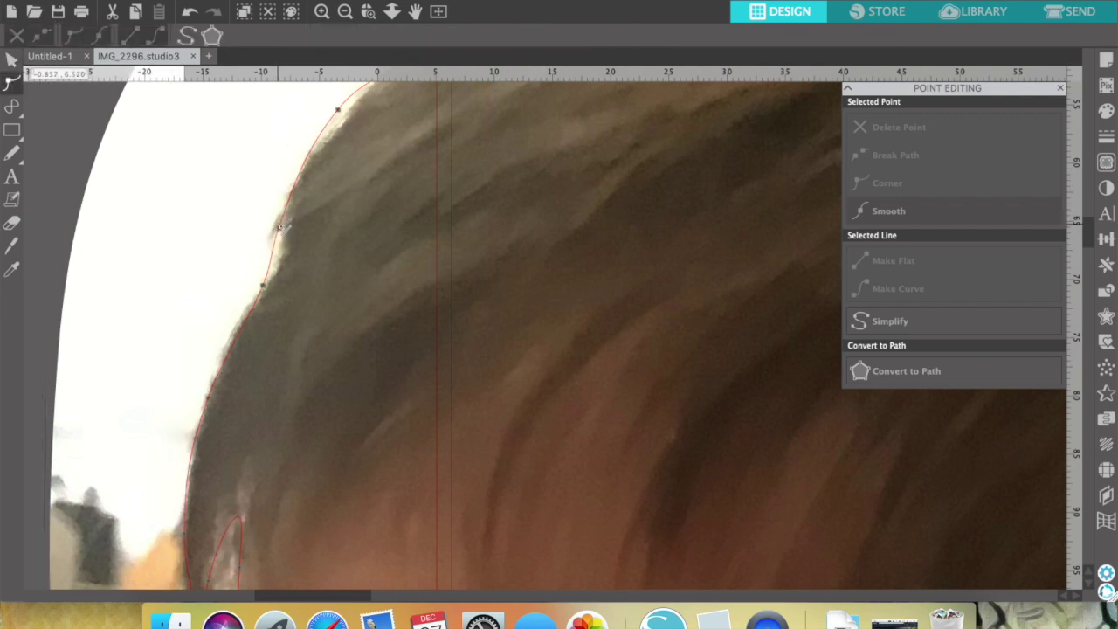
# Adjust the outline points along the rising front hair so that the curve follows the hair's edge.
pyautogui.moveTo(338, 109); pyautogui.dragTo(347, 113)
pyautogui.scroll(5, 406, 208)
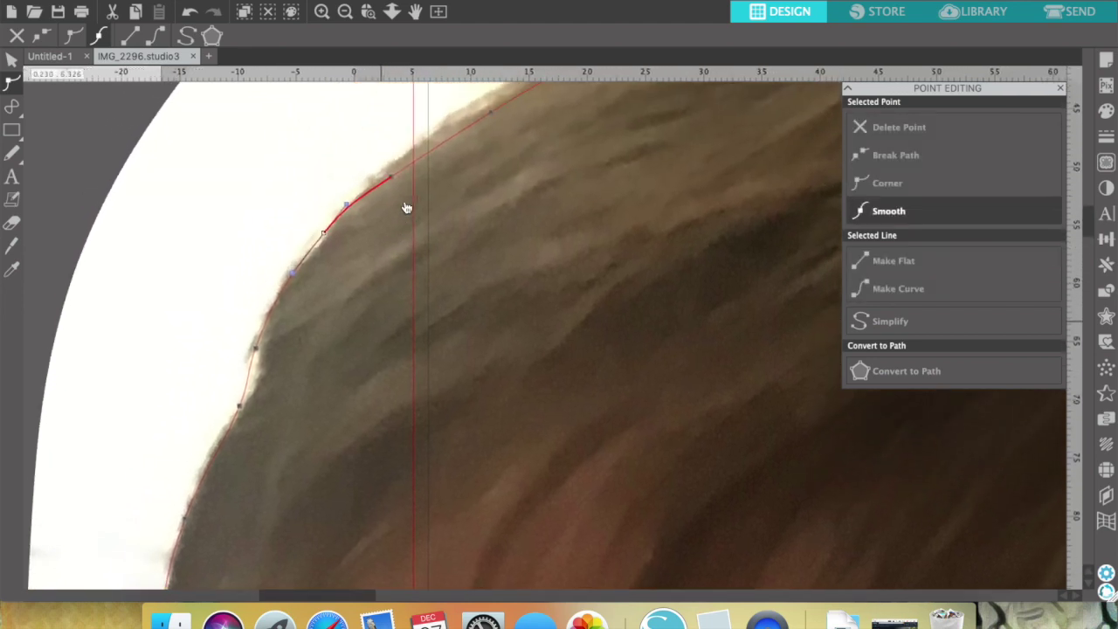
pyautogui.moveTo(381, 192); pyautogui.dragTo(414, 156)
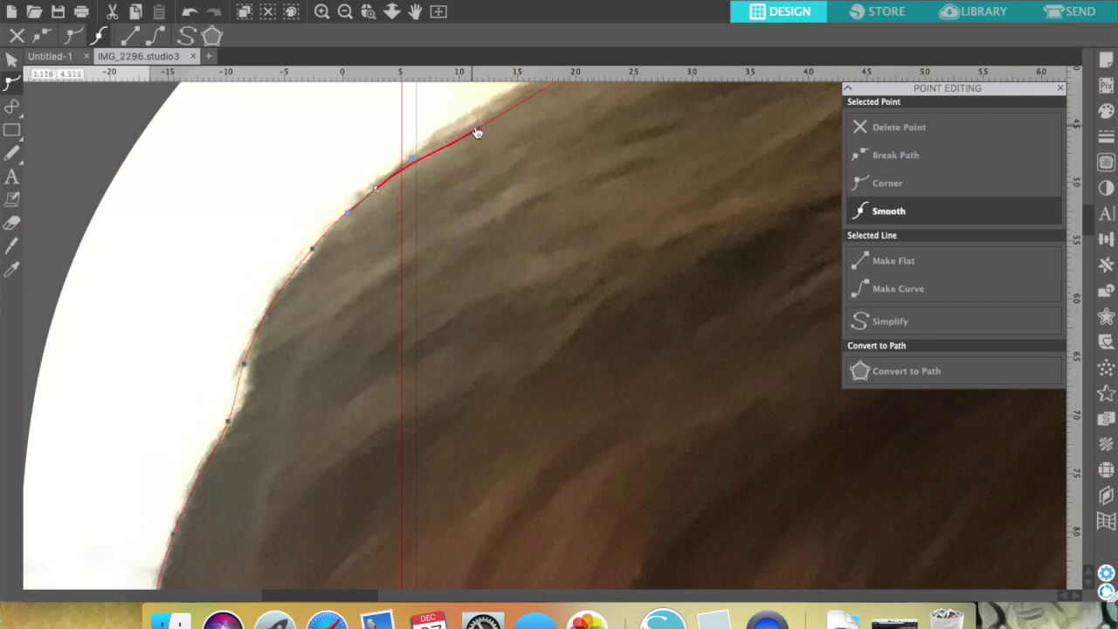
pyautogui.moveTo(533, 185); pyautogui.dragTo(520, 174)
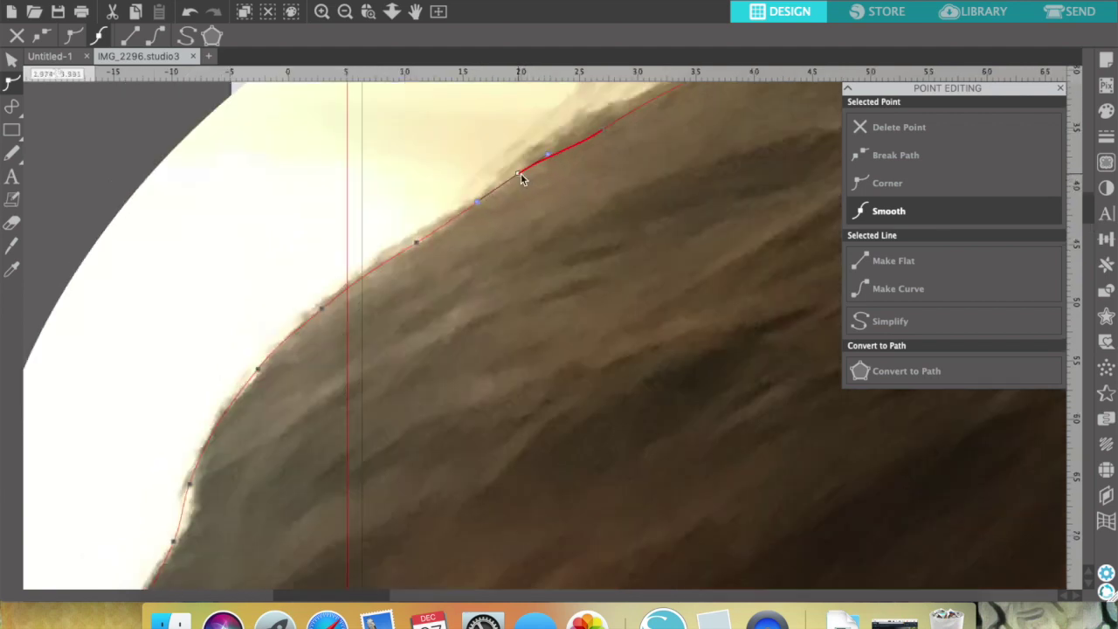
pyautogui.moveTo(600, 133); pyautogui.dragTo(592, 122)
# Fit the next stretch of outline toward the crown to the solid hair edge, leaving the stray strands outside.
pyautogui.hscroll(5, 611, 169)
pyautogui.scroll(2, 611, 169)
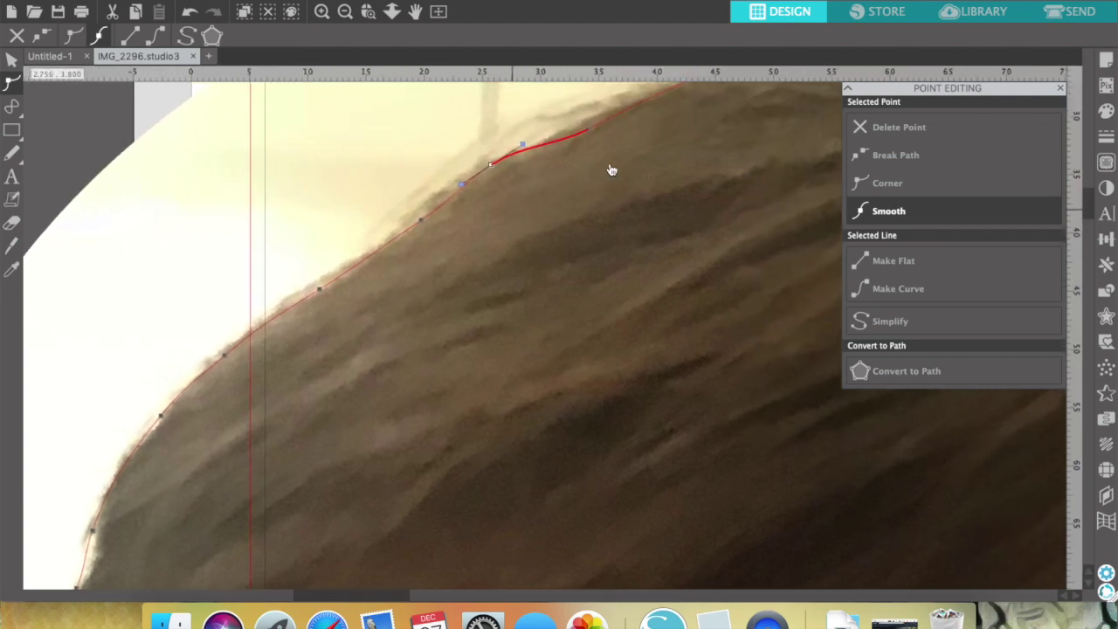
pyautogui.scroll(5, 611, 170)
pyautogui.hscroll(3, 611, 170)
pyautogui.click(428, 309)
pyautogui.moveTo(429, 310); pyautogui.dragTo(422, 302)
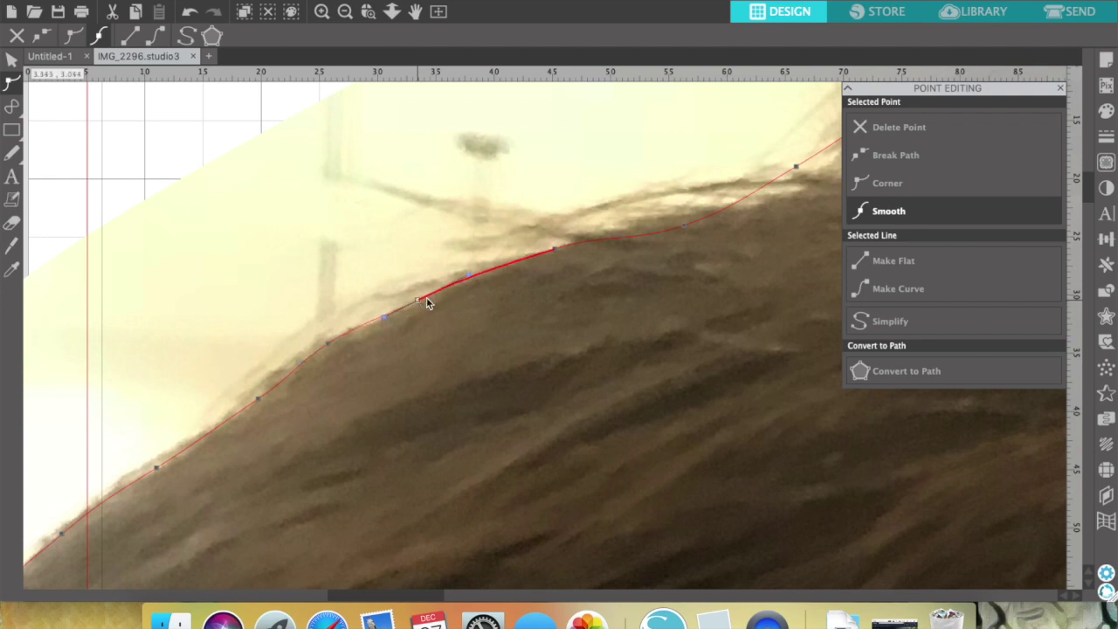
pyautogui.moveTo(688, 229); pyautogui.dragTo(734, 203)
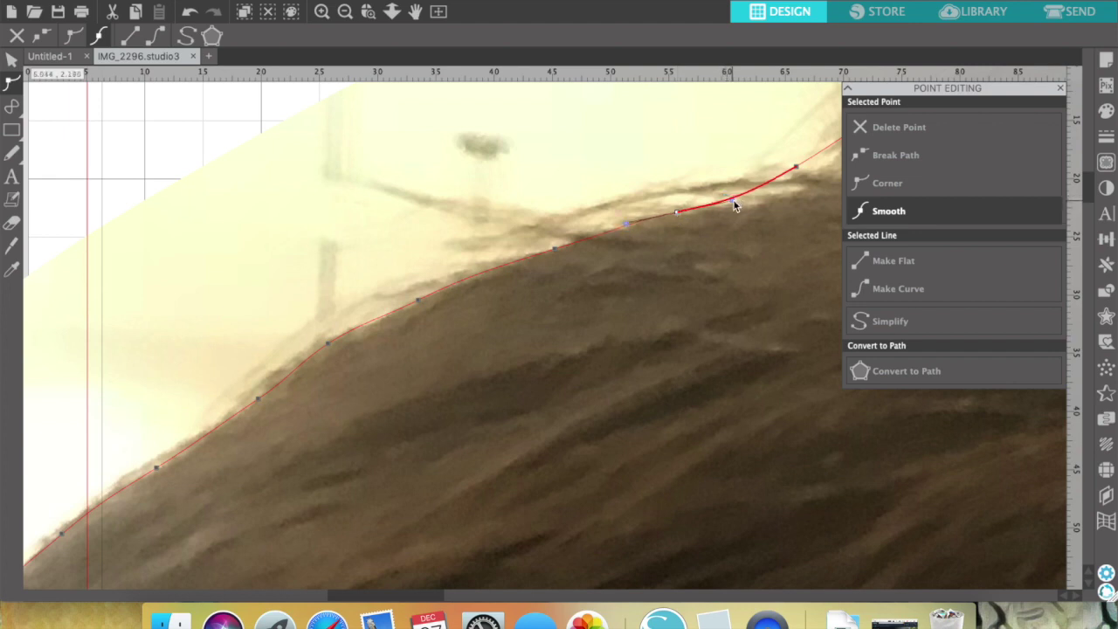
# Move the two outline points on the slope just before the crown slightly inward onto the hair's edge.
pyautogui.hscroll(5, 679, 348)
pyautogui.scroll(1, 679, 349)
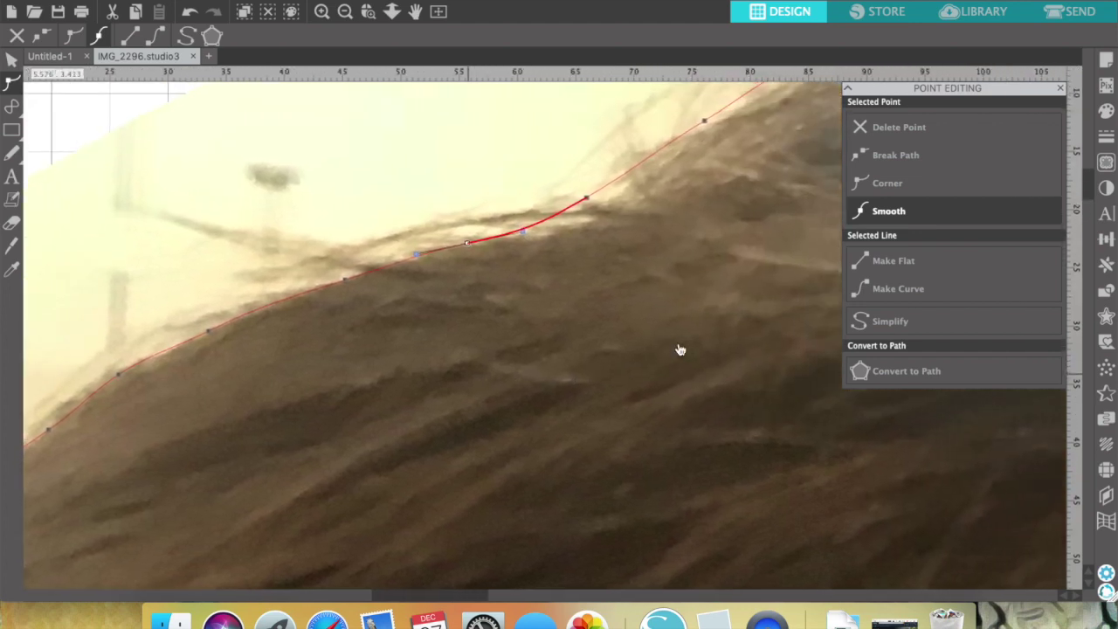
pyautogui.moveTo(580, 200); pyautogui.dragTo(588, 201)
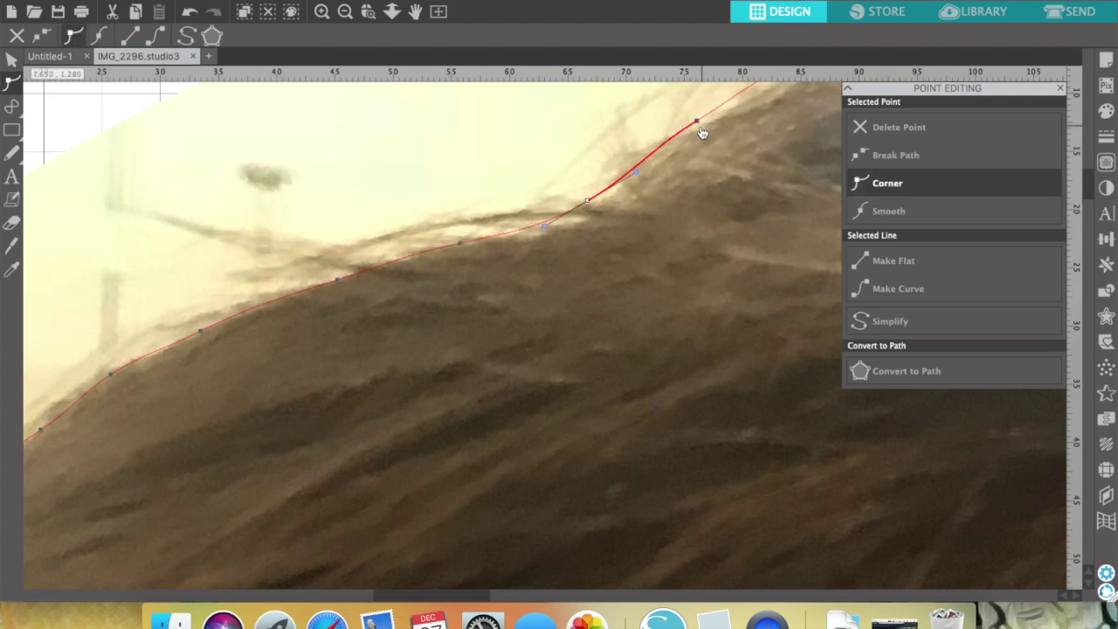
pyautogui.moveTo(697, 123); pyautogui.dragTo(706, 128)
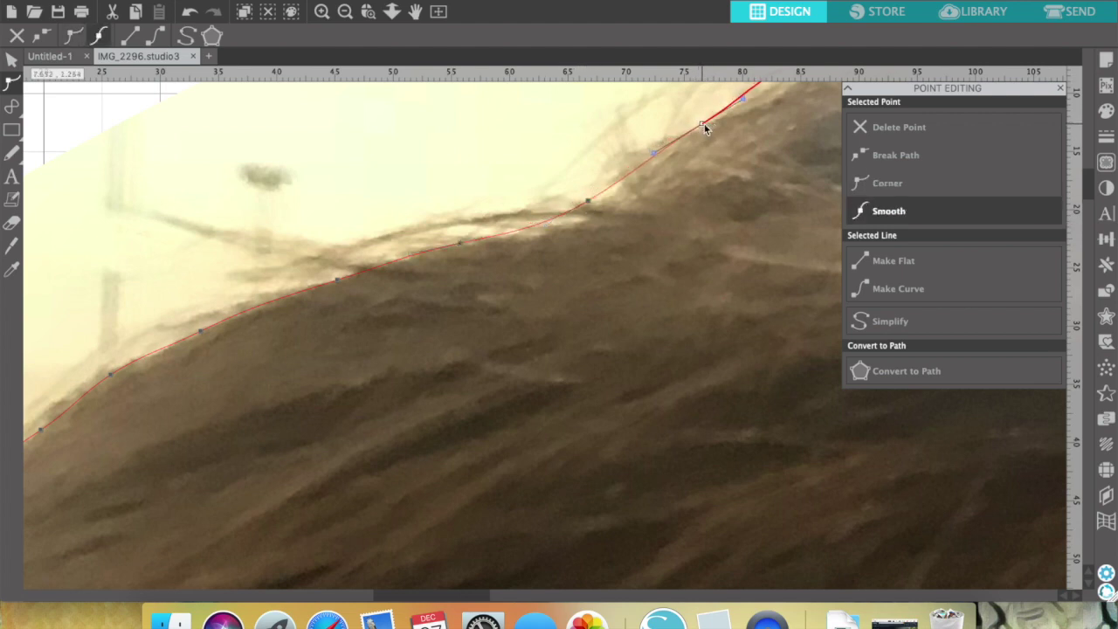
# Adjust the outline points over the top of the head so that the curve follows the crown.
pyautogui.scroll(5, 701, 221)
pyautogui.hscroll(7, 701, 221)
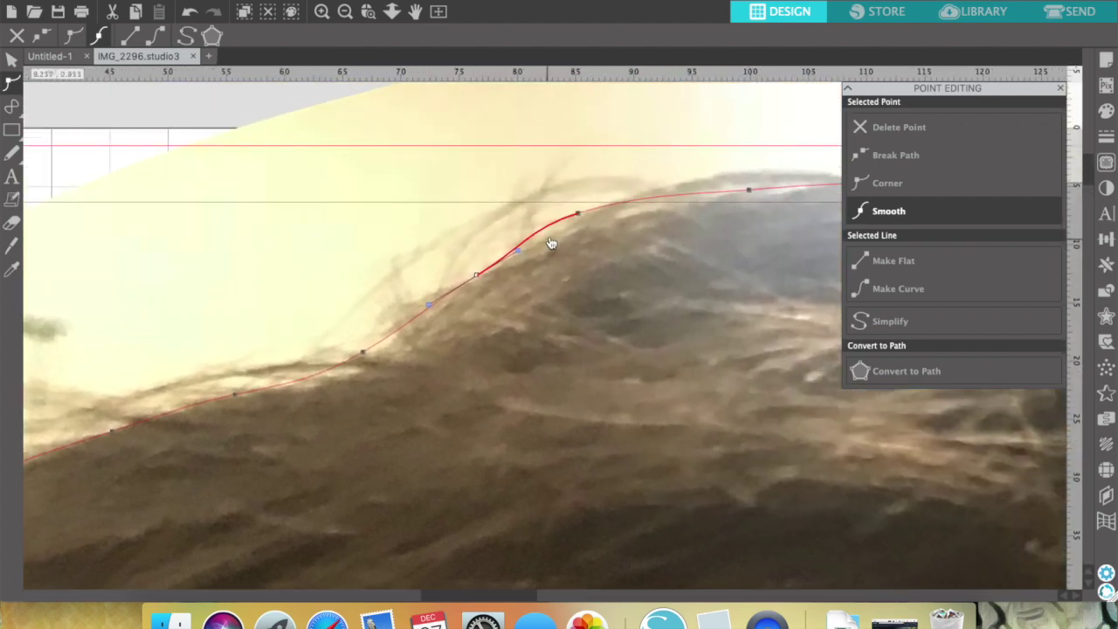
pyautogui.moveTo(579, 213); pyautogui.dragTo(583, 217)
pyautogui.click(584, 215)
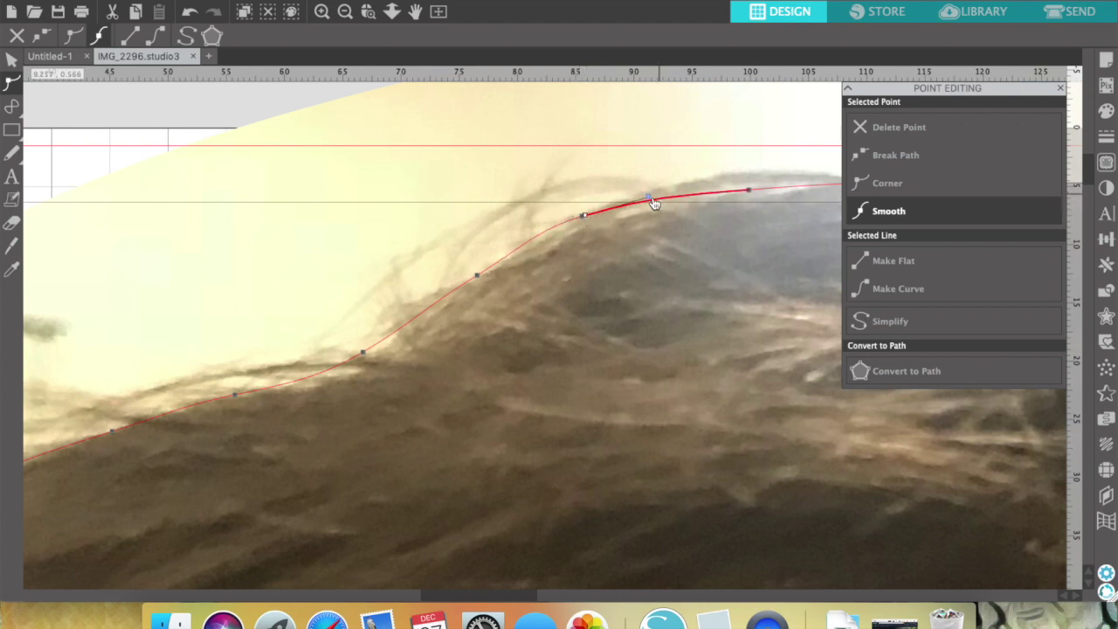
pyautogui.click(750, 191)
pyautogui.moveTo(750, 191); pyautogui.dragTo(741, 181)
pyautogui.hscroll(10, 712, 340)
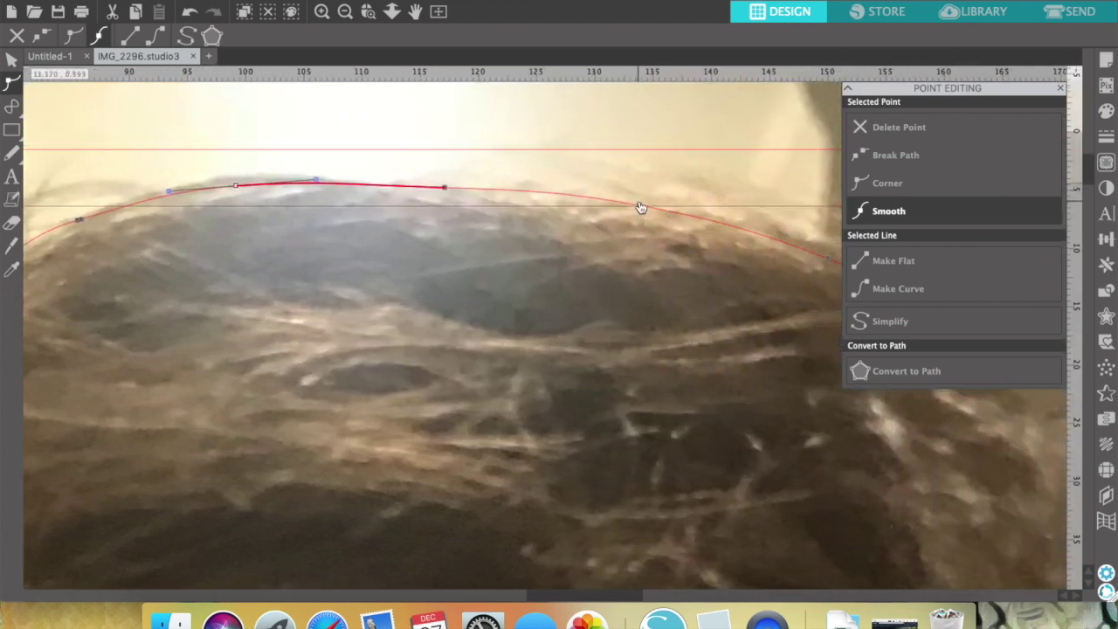
pyautogui.click(640, 208)
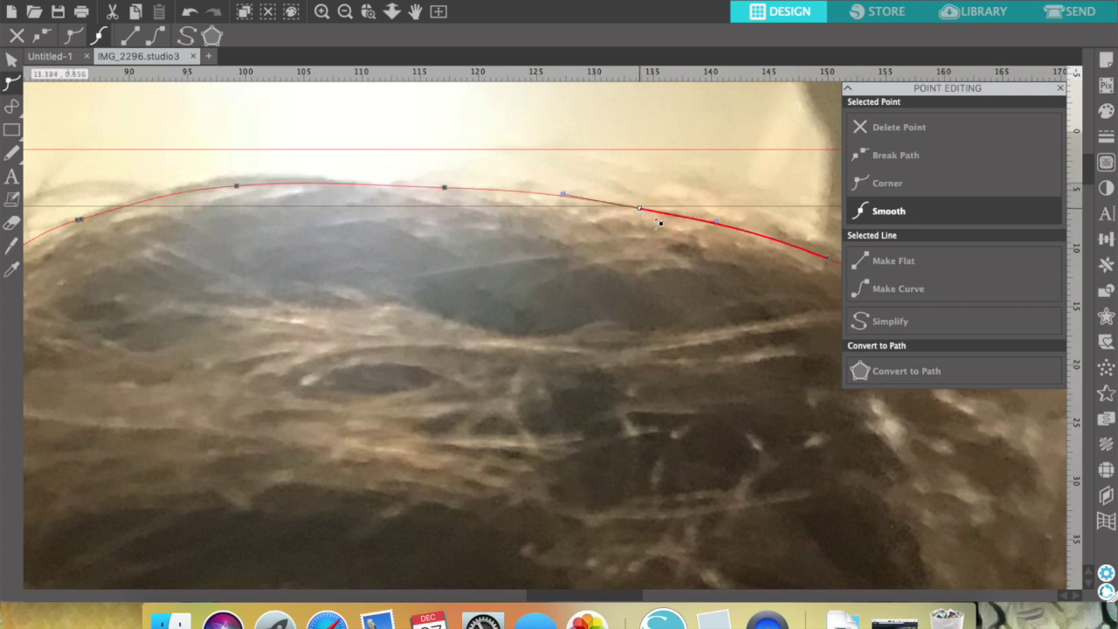
# Move three outline points on the slope behind the crown inward onto the hair's edge.
pyautogui.hscroll(5, 677, 367)
pyautogui.scroll(-3, 677, 367)
pyautogui.hscroll(6, 678, 367)
pyautogui.scroll(-2, 678, 368)
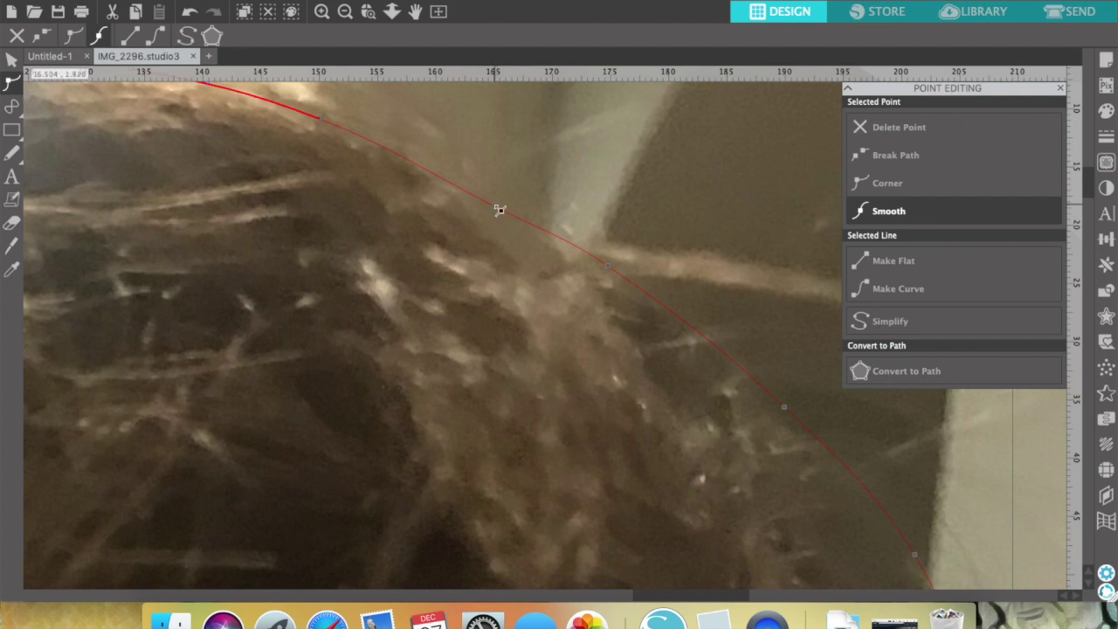
pyautogui.moveTo(499, 212); pyautogui.dragTo(494, 234)
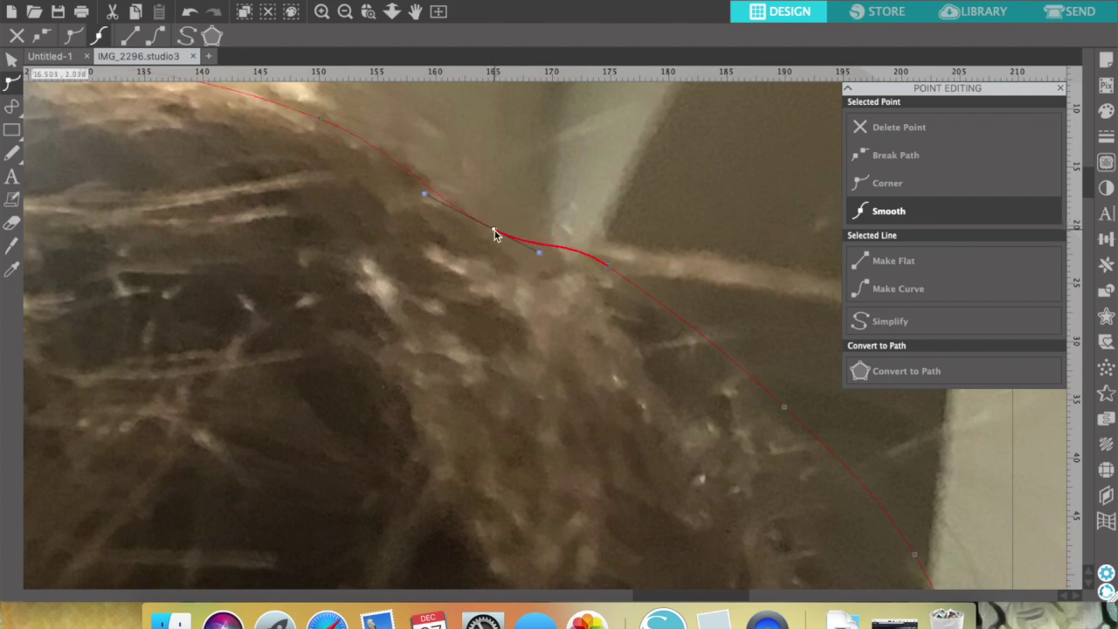
pyautogui.click(614, 272)
pyautogui.moveTo(614, 272); pyautogui.dragTo(611, 286)
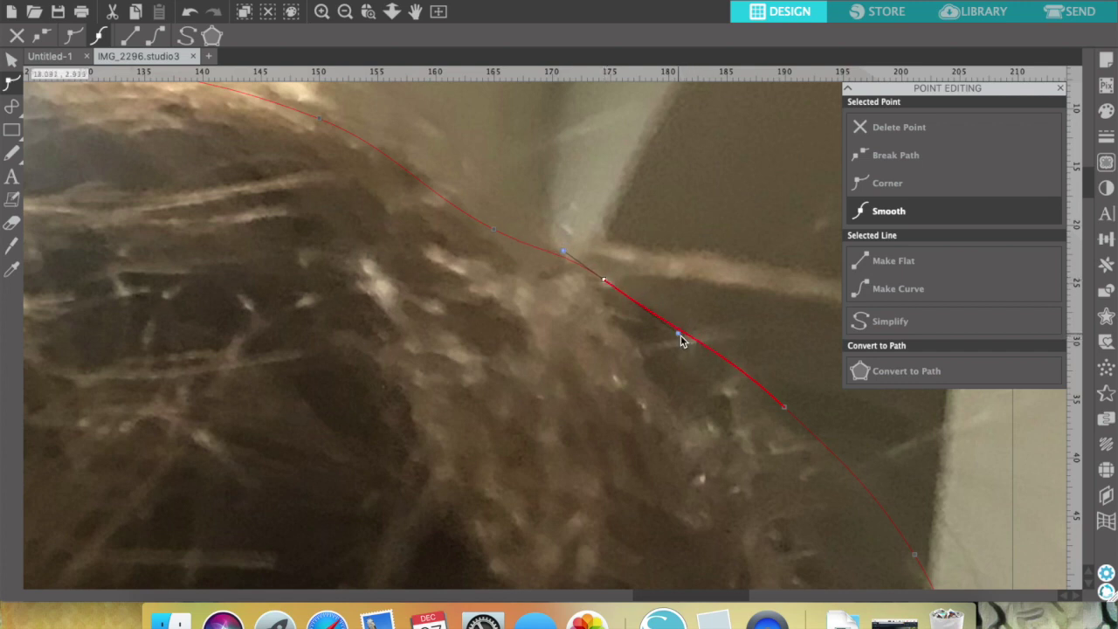
pyautogui.moveTo(786, 412); pyautogui.dragTo(777, 430)
# Move the outline point at the upper back of the head inward and adjust its handle to smooth the curve.
pyautogui.scroll(-10, 777, 429)
pyautogui.hscroll(5, 777, 430)
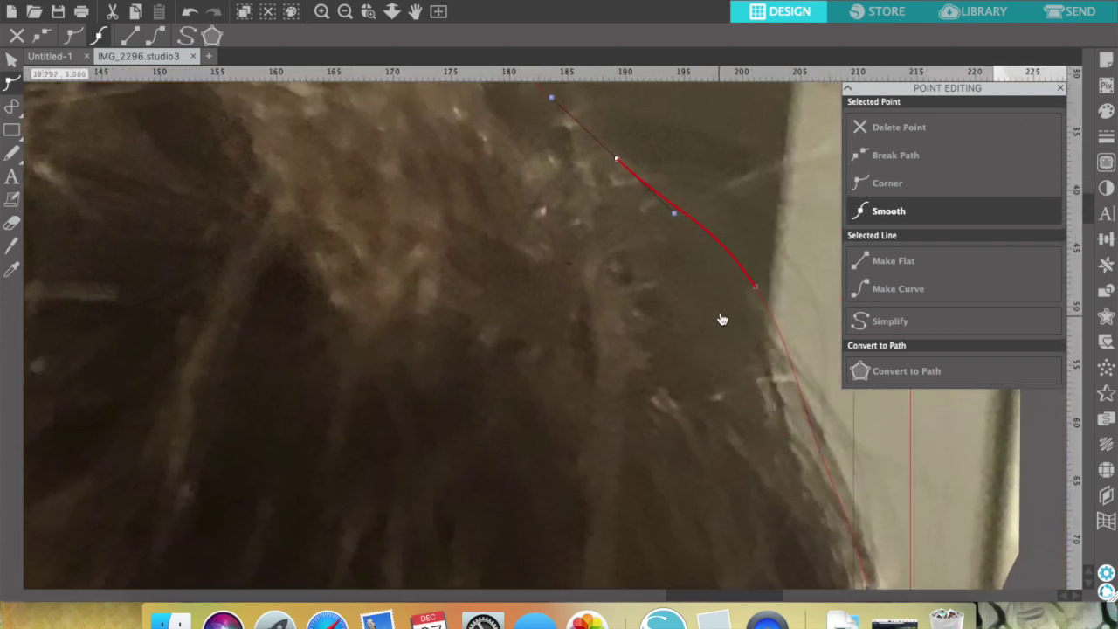
pyautogui.click(755, 287)
pyautogui.moveTo(758, 290); pyautogui.dragTo(738, 311)
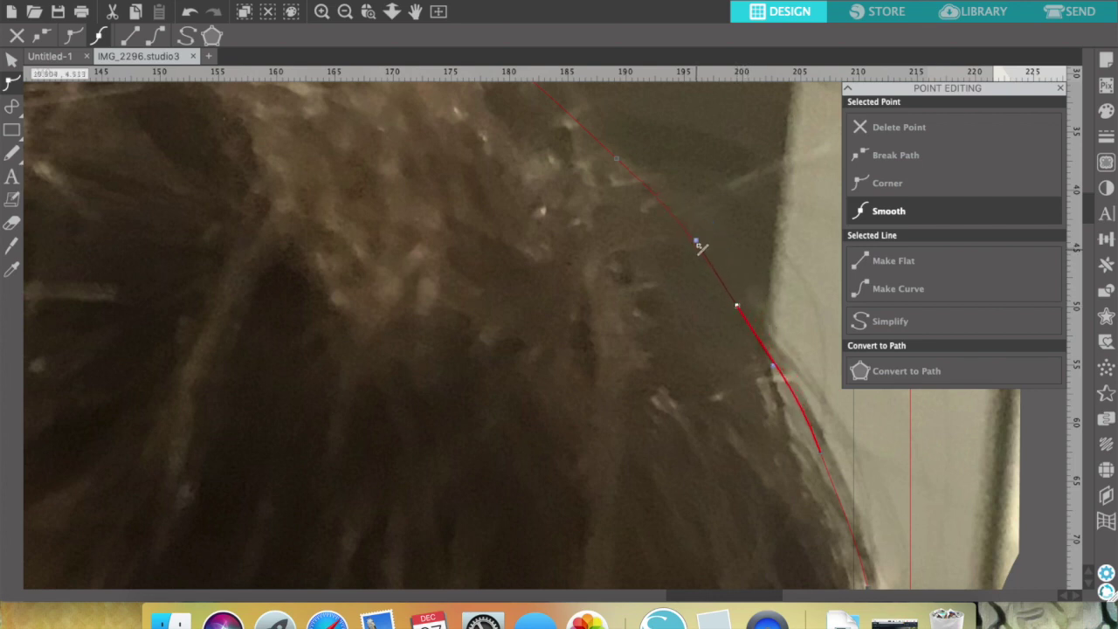
pyautogui.moveTo(696, 241); pyautogui.dragTo(694, 249)
# Move the outline point midway down the back of the head onto the dark hair's edge and adjust its upper handle.
pyautogui.scroll(-1, 696, 345)
pyautogui.hscroll(1, 696, 345)
pyautogui.scroll(-8, 696, 345)
pyautogui.hscroll(3, 696, 345)
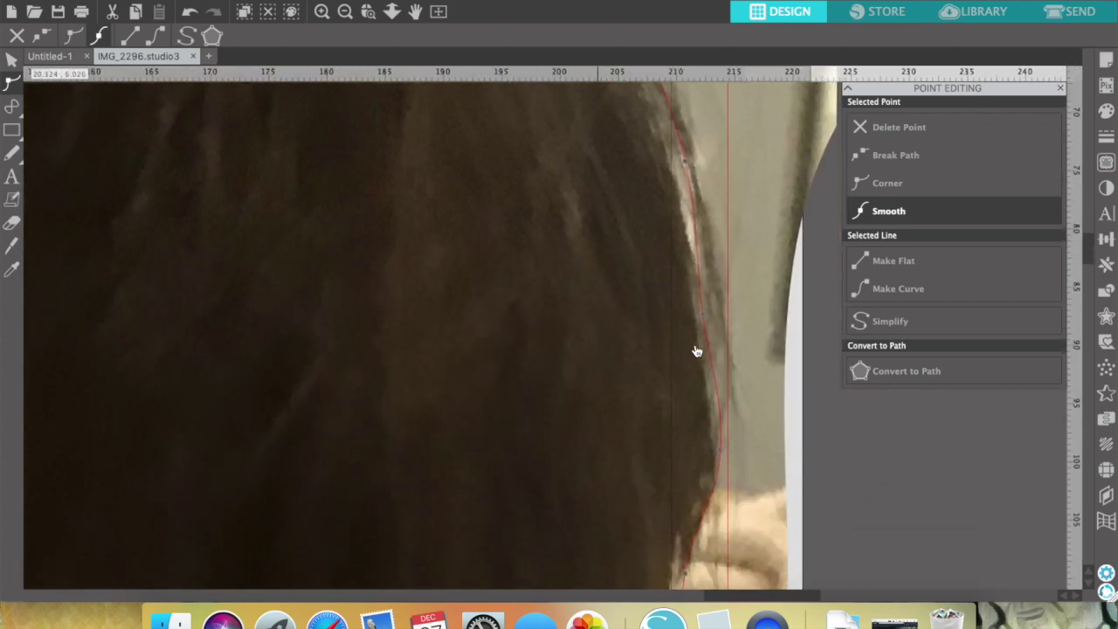
pyautogui.scroll(-1, 696, 351)
pyautogui.hscroll(1, 696, 351)
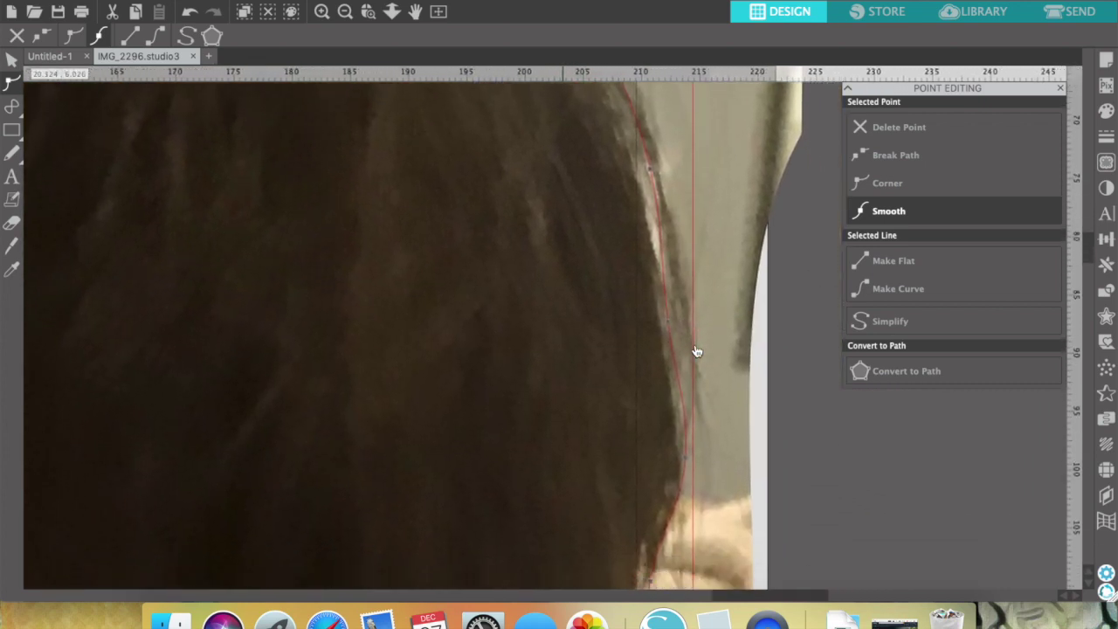
pyautogui.click(664, 312)
pyautogui.moveTo(664, 312); pyautogui.dragTo(657, 313)
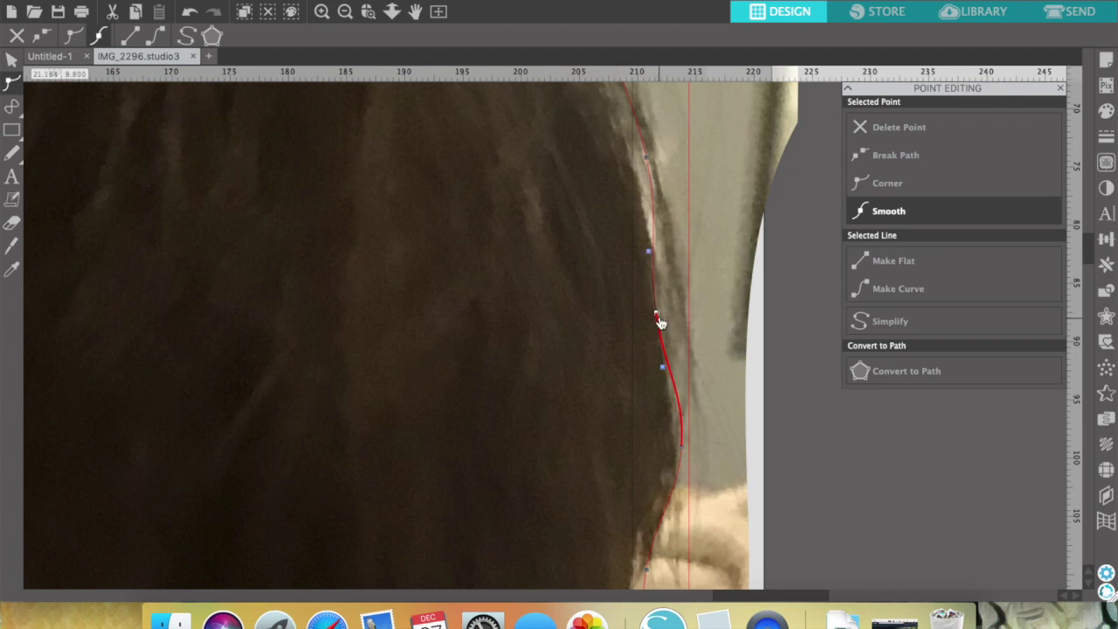
pyautogui.moveTo(649, 251); pyautogui.dragTo(654, 252)
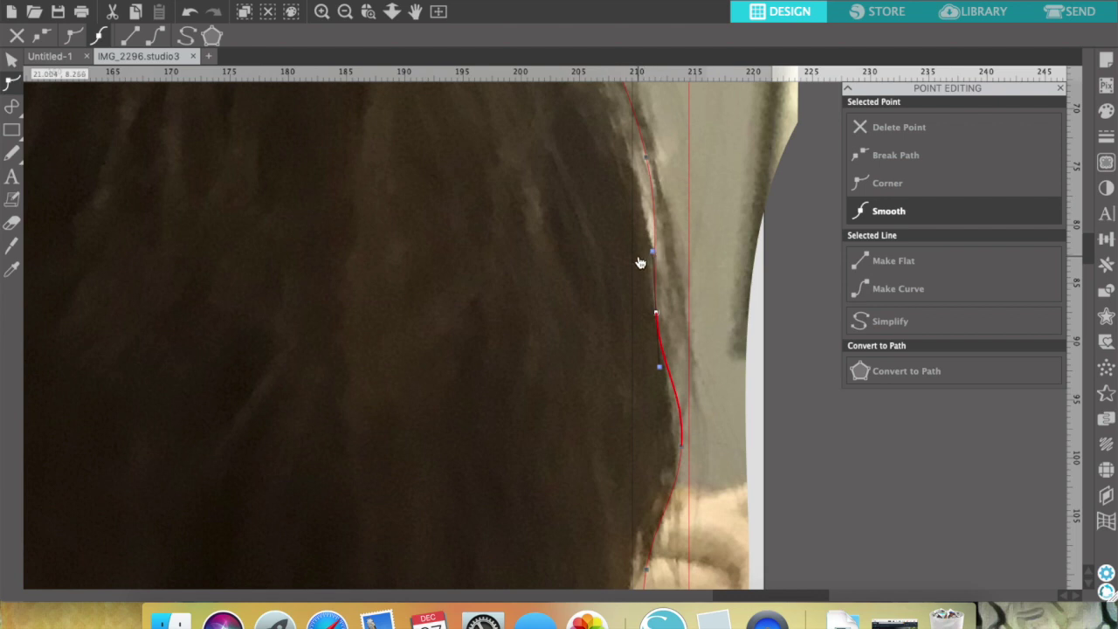
pyautogui.moveTo(653, 254); pyautogui.dragTo(637, 260)
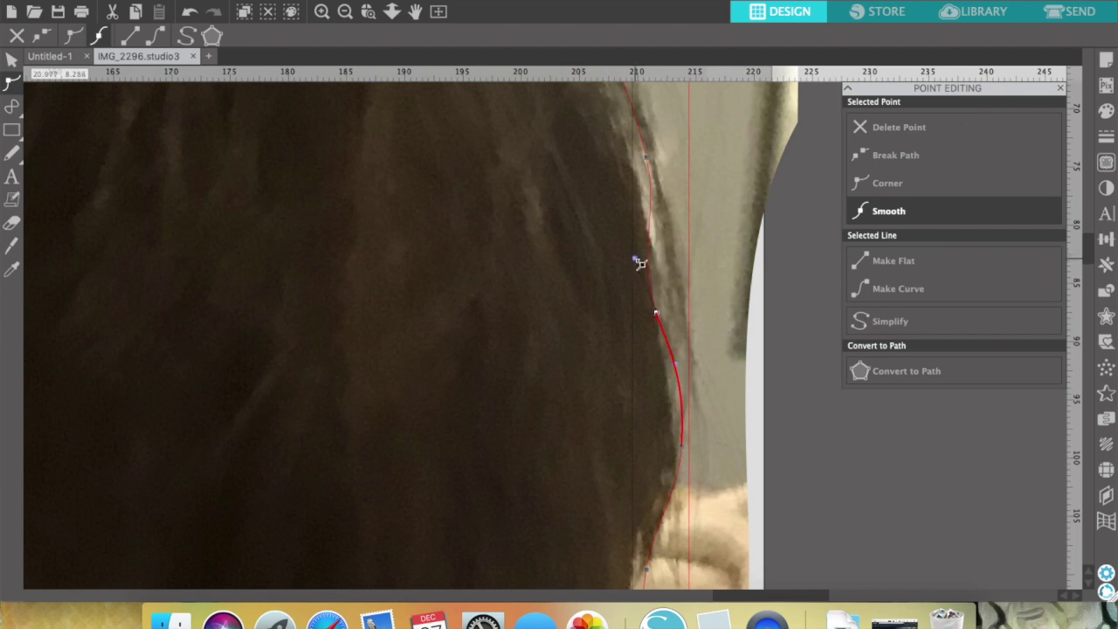
pyautogui.moveTo(640, 263); pyautogui.dragTo(654, 263)
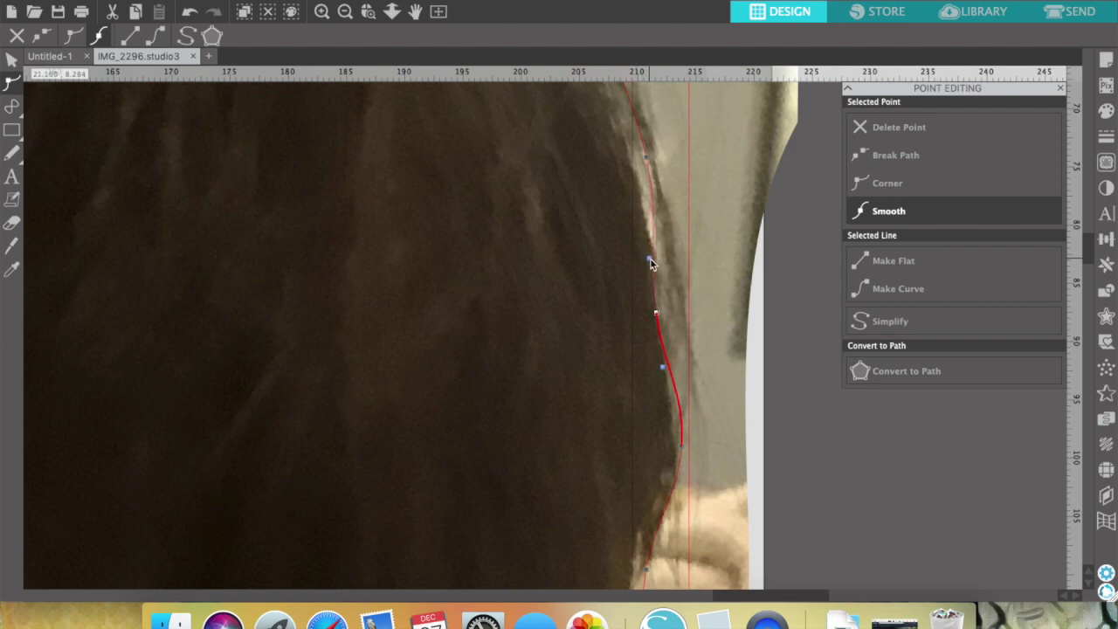
# Move the neighbouring outline points on the back hair inward to its edge and align the lower point's handle.
pyautogui.moveTo(647, 158); pyautogui.dragTo(638, 159)
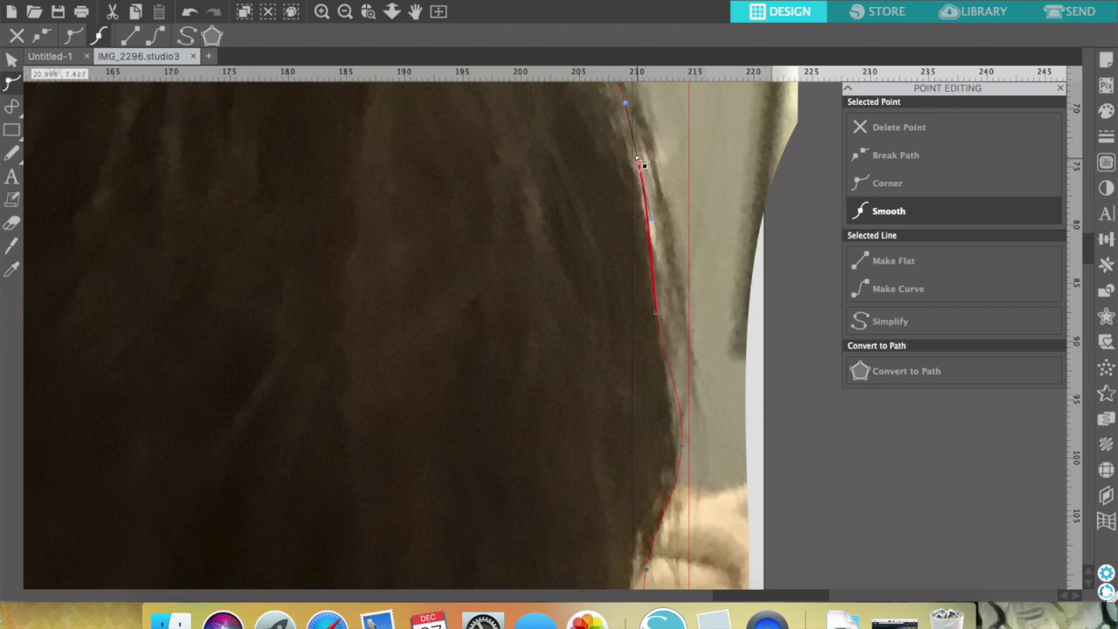
pyautogui.moveTo(682, 446); pyautogui.dragTo(677, 444)
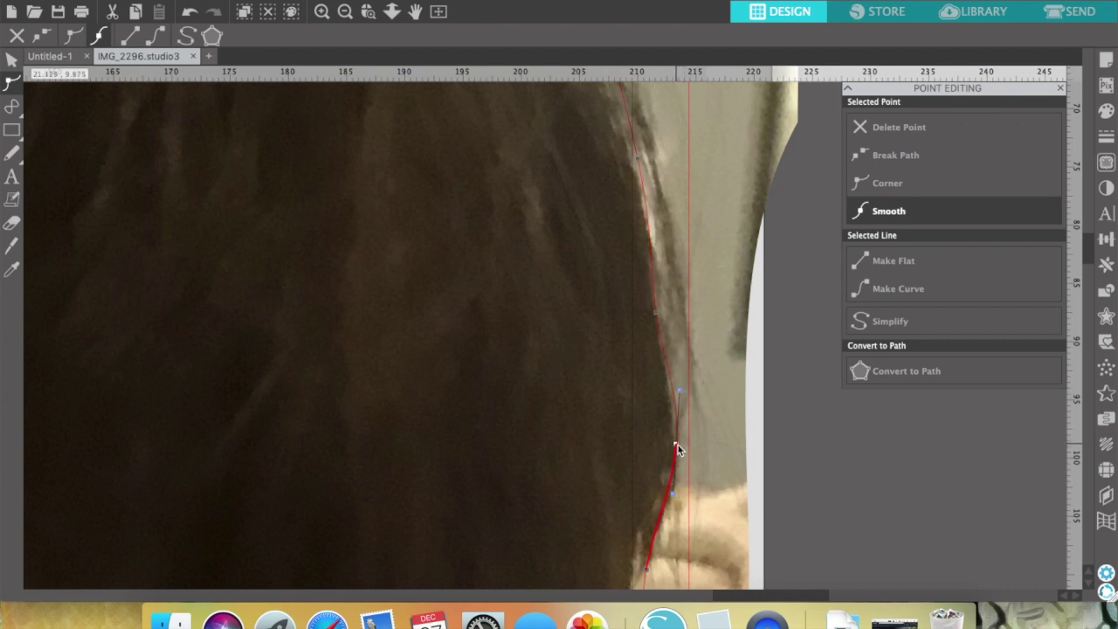
pyautogui.moveTo(680, 391); pyautogui.dragTo(675, 392)
pyautogui.scroll(-3, 592, 477)
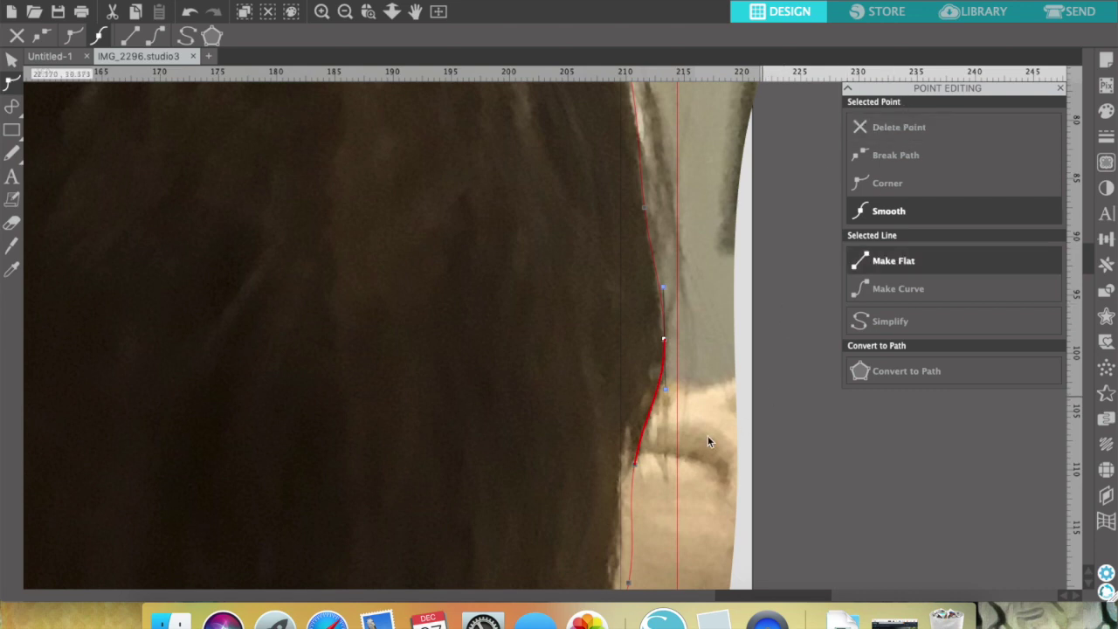
# Move three outline points around the narrowing of the back hair inward onto the dark hair's edge.
pyautogui.scroll(-3, 519, 362)
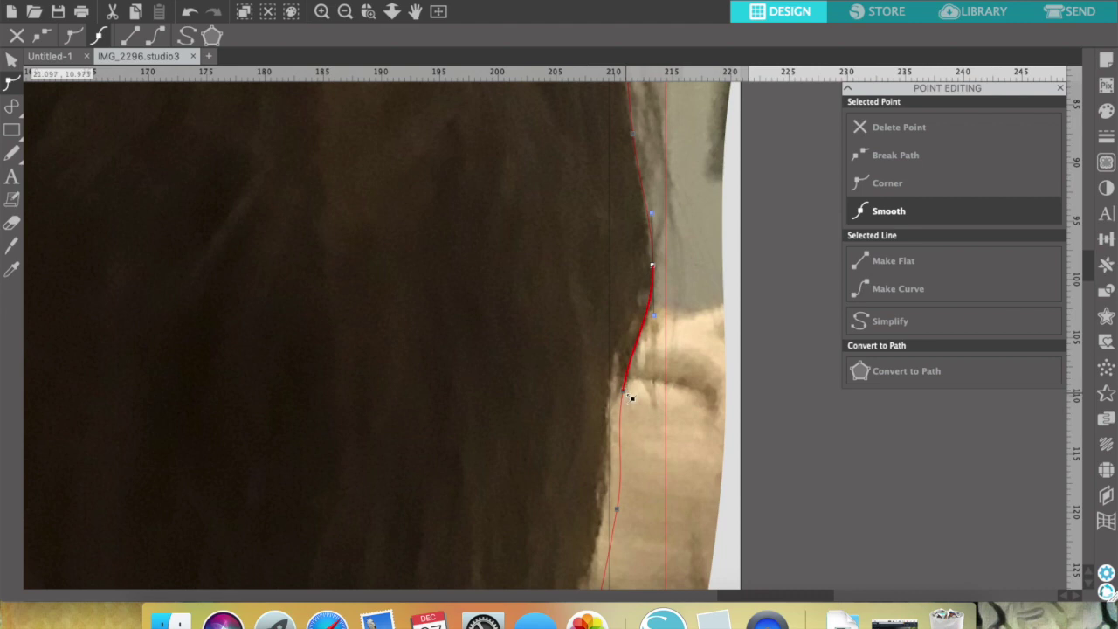
pyautogui.moveTo(623, 391); pyautogui.dragTo(612, 392)
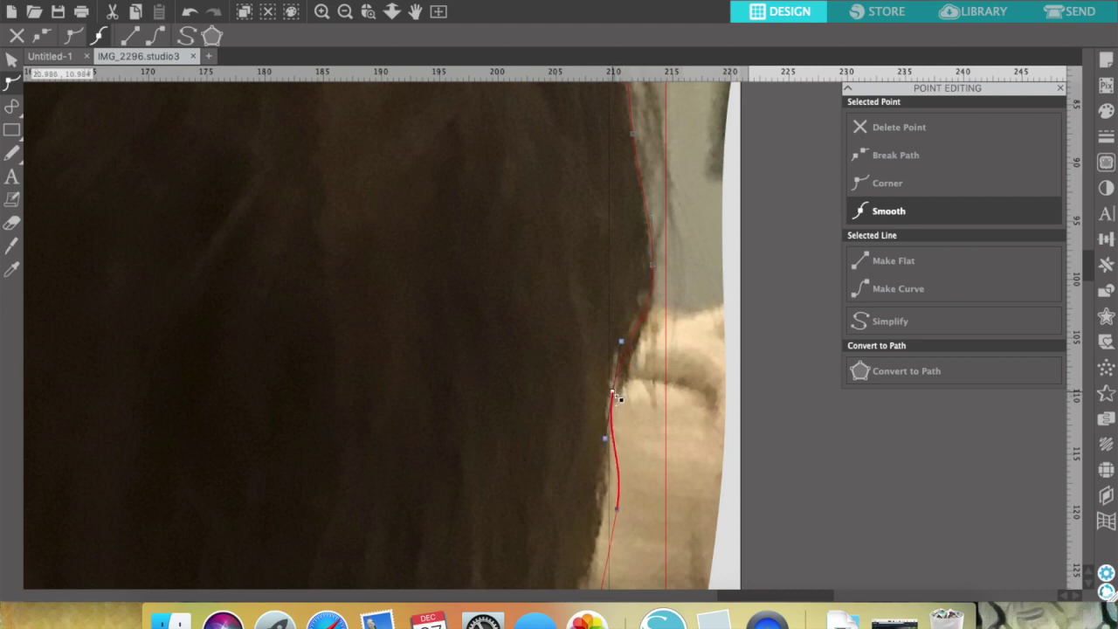
pyautogui.click(650, 266)
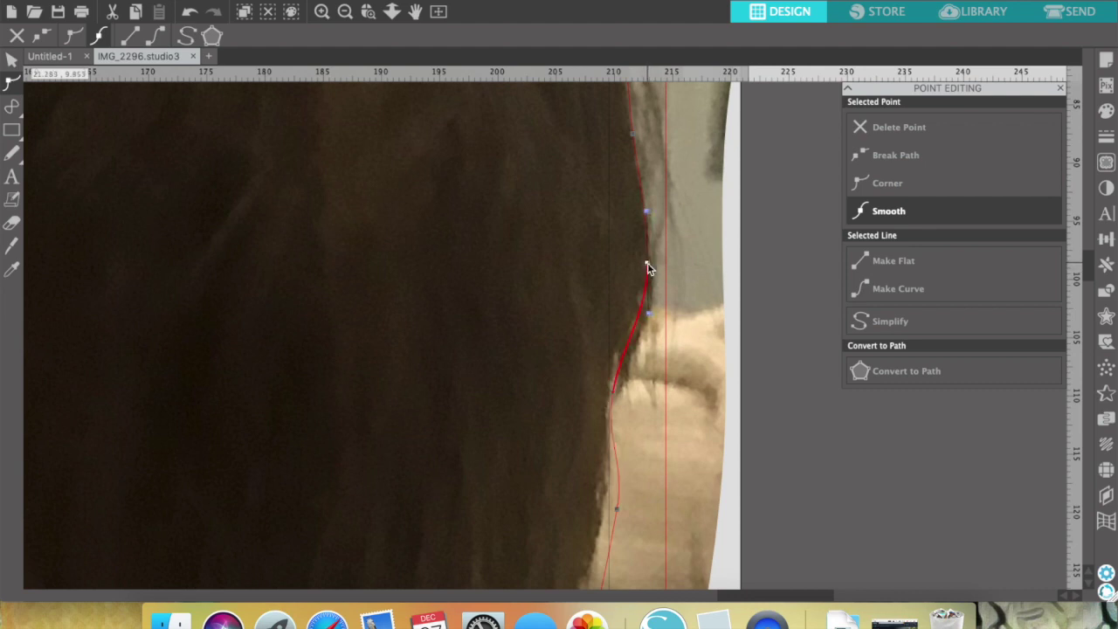
pyautogui.moveTo(620, 514); pyautogui.dragTo(602, 517)
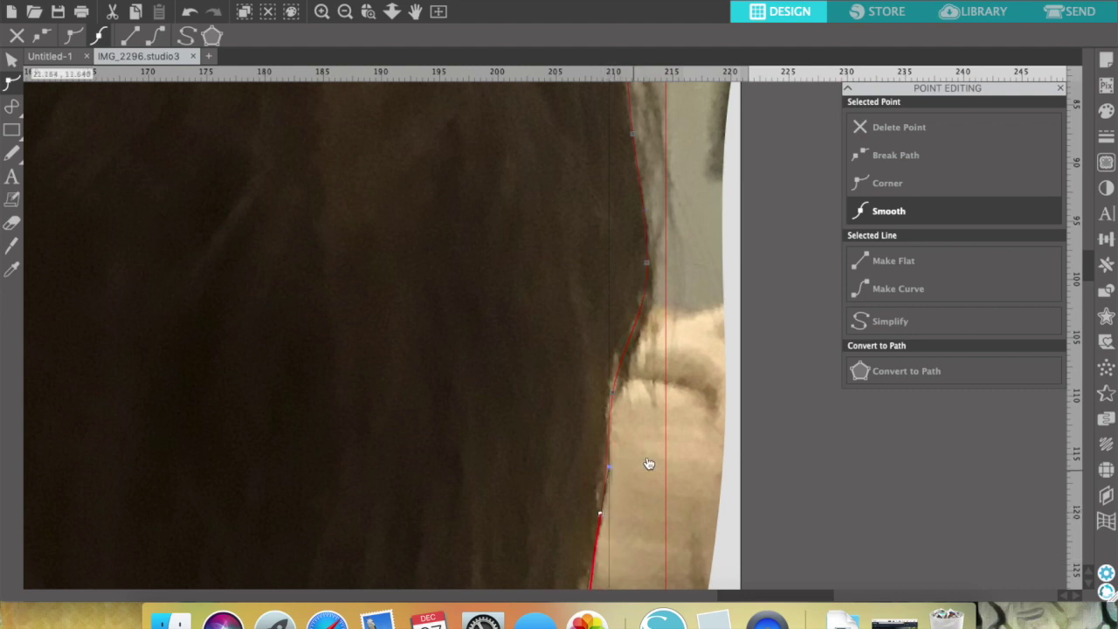
# Adjust the handles on the lower back of the hair and move the next outline point inward onto its edge.
pyautogui.scroll(-5, 647, 462)
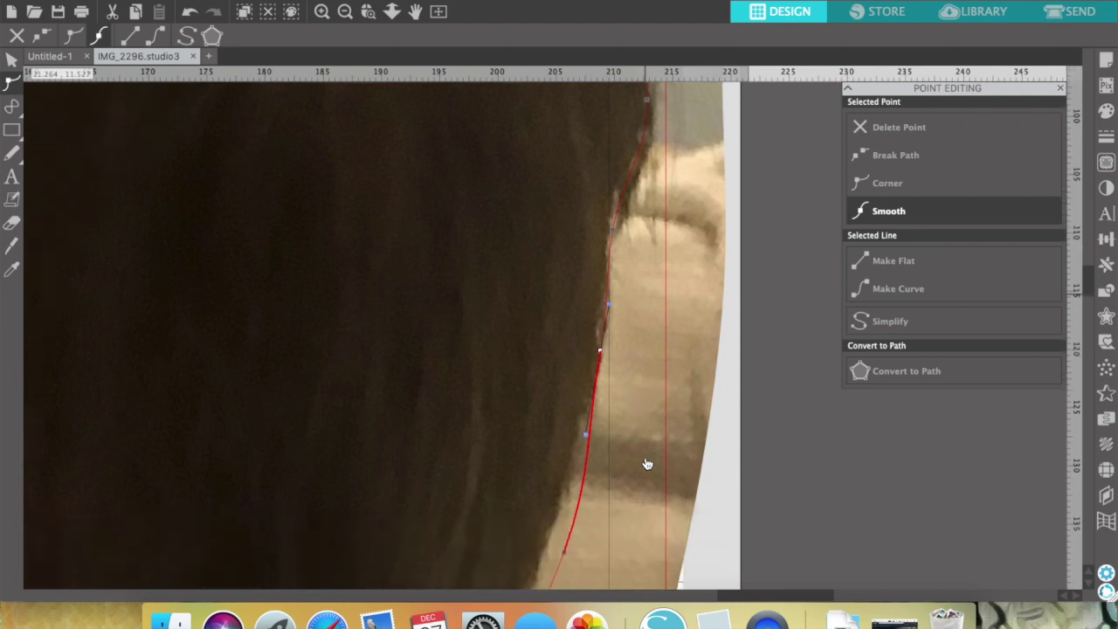
pyautogui.scroll(-5, 647, 462)
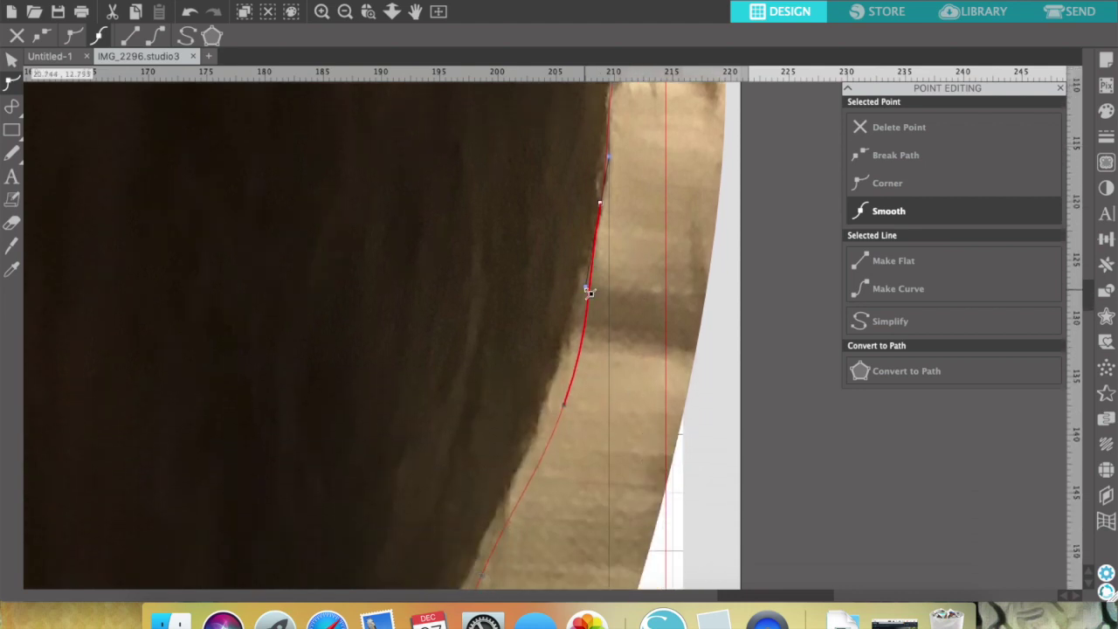
pyautogui.moveTo(586, 288); pyautogui.dragTo(584, 287)
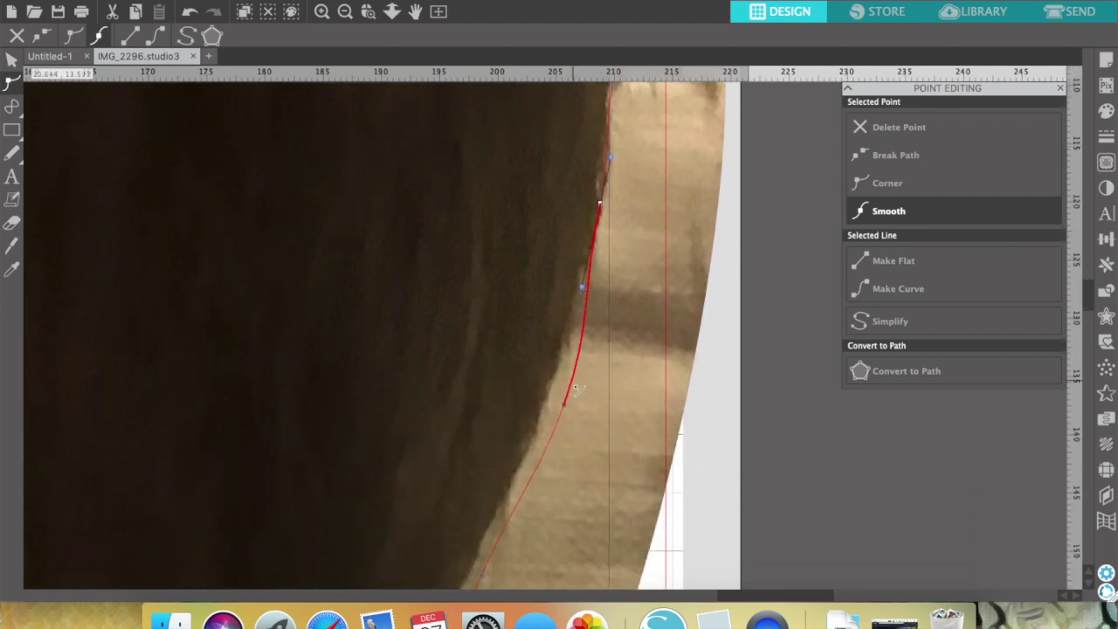
pyautogui.moveTo(566, 409); pyautogui.dragTo(544, 407)
pyautogui.scroll(-2, 594, 436)
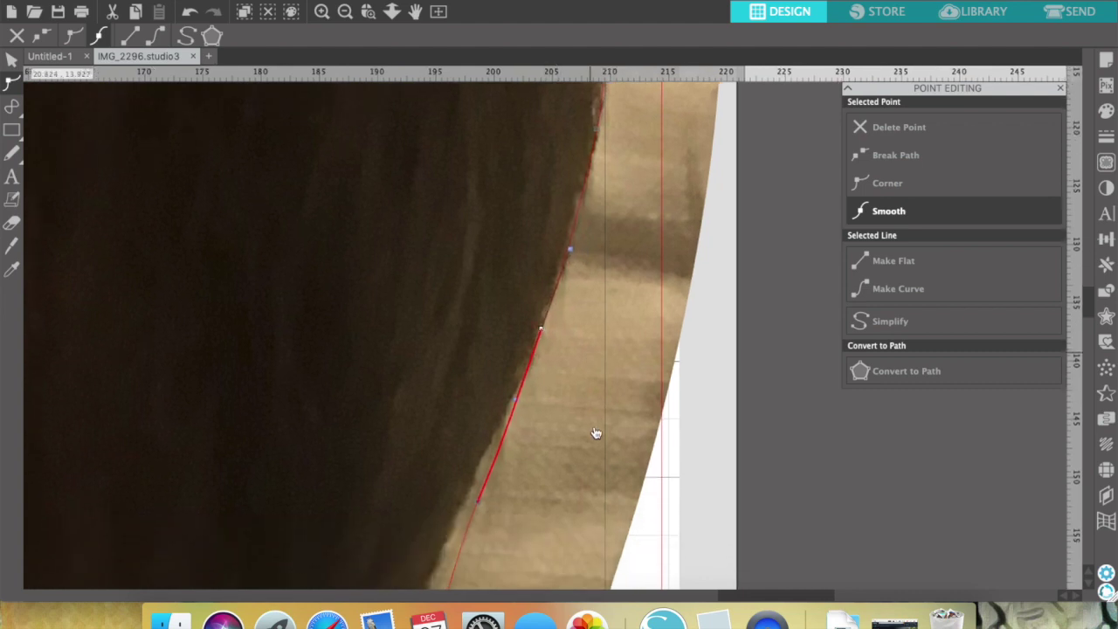
pyautogui.moveTo(520, 404); pyautogui.dragTo(515, 402)
# Move the following outline points on the slope of the lower back hair inward onto its edge.
pyautogui.scroll(-5, 542, 441)
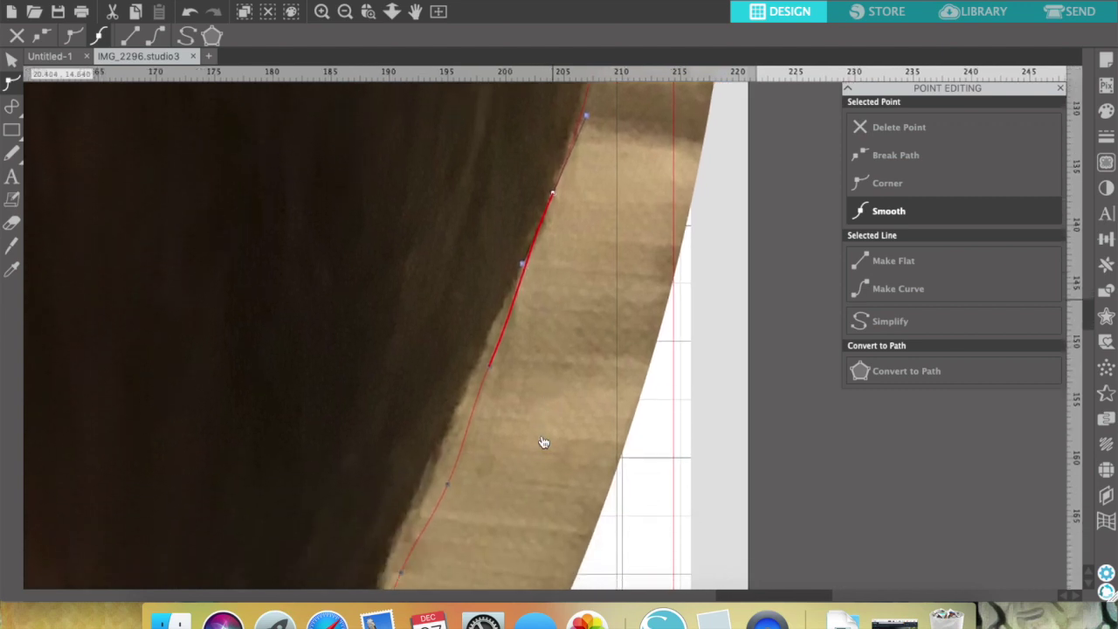
pyautogui.moveTo(494, 325); pyautogui.dragTo(480, 326)
pyautogui.moveTo(450, 439); pyautogui.dragTo(328, 403)
# Move the outline points where the hair tapers into the nape inward onto the dark edge.
pyautogui.scroll(-3, 418, 435)
pyautogui.scroll(-3, 381, 449)
pyautogui.scroll(-2, 401, 454)
pyautogui.moveTo(390, 317); pyautogui.dragTo(357, 351)
pyautogui.moveTo(295, 473); pyautogui.dragTo(263, 445)
pyautogui.scroll(-3, 365, 460)
pyautogui.click(328, 387)
# Align the outline points at the base of the nape and the start of the collar with the subject's edge.
pyautogui.scroll(-3, 369, 435)
pyautogui.scroll(-1, 272, 489)
pyautogui.moveTo(270, 519); pyautogui.dragTo(275, 513)
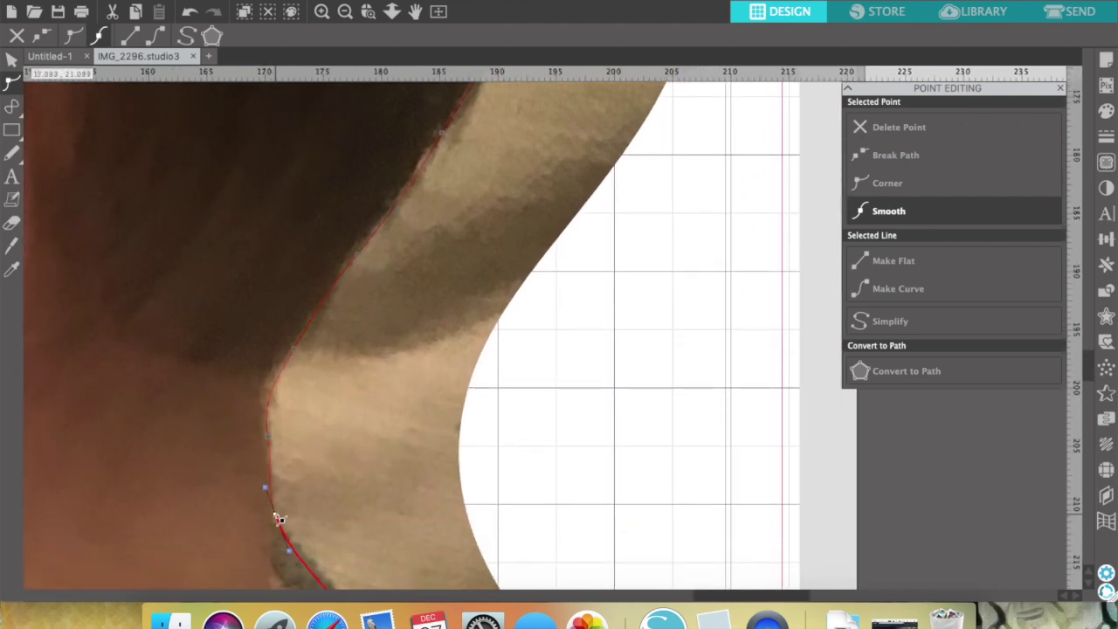
pyautogui.scroll(-6, 312, 448)
pyautogui.click(407, 448)
pyautogui.scroll(-4, 451, 419)
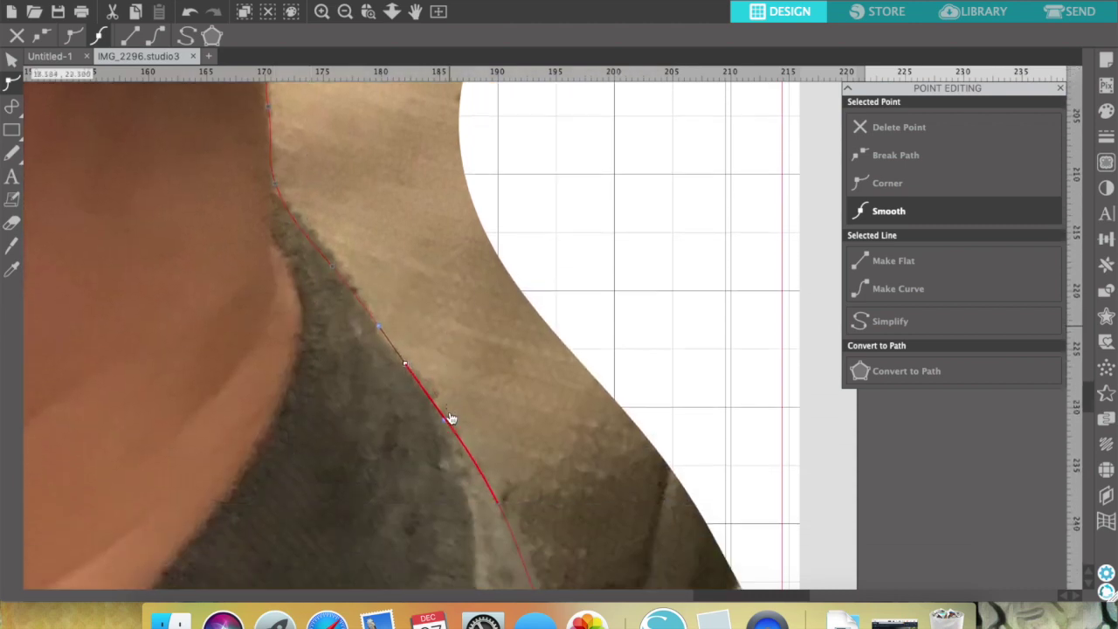
# Adjust the outline points along the back collar and move those down the shoulder outward onto the clothing's edge.
pyautogui.moveTo(512, 419); pyautogui.dragTo(509, 422)
pyautogui.scroll(-2, 548, 420)
pyautogui.scroll(-5, 549, 423)
pyautogui.moveTo(568, 286); pyautogui.dragTo(571, 284)
pyautogui.moveTo(639, 374); pyautogui.dragTo(662, 372)
pyautogui.moveTo(700, 415); pyautogui.dragTo(714, 417)
pyautogui.moveTo(740, 474); pyautogui.dragTo(847, 490)
# Move the outline point midway down the back shoulder up along the clothing's edge and adjust its upper handle.
pyautogui.scroll(-2, 754, 547)
pyautogui.click(749, 375)
pyautogui.moveTo(749, 375); pyautogui.dragTo(729, 352)
pyautogui.moveTo(696, 307); pyautogui.dragTo(690, 312)
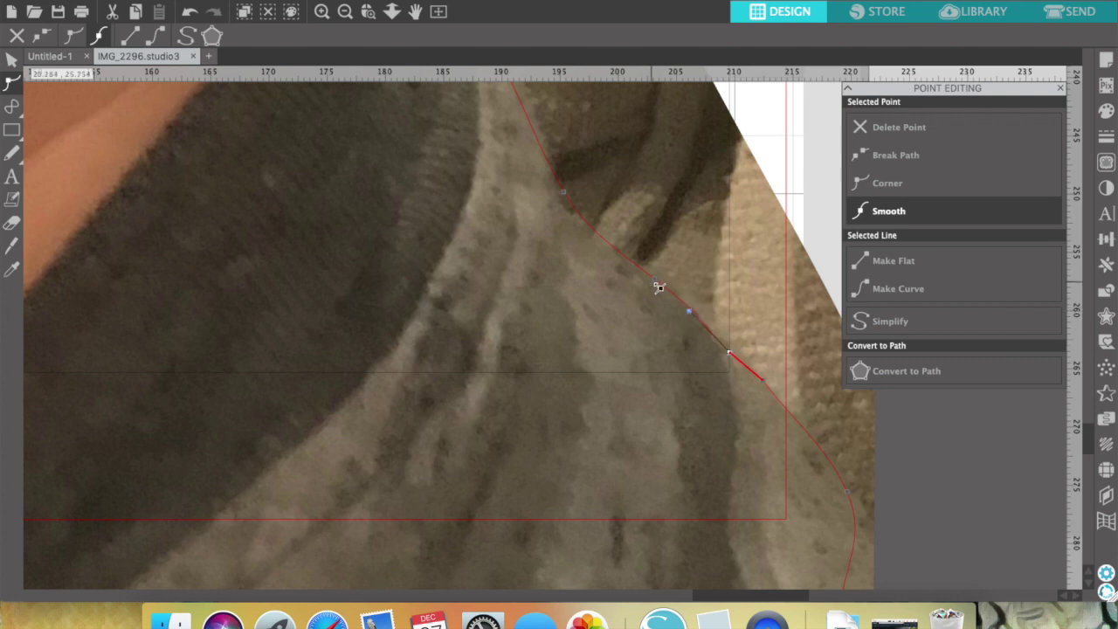
# Reposition the outline points at the lower end of the back shoulder and undo the last point move.
pyautogui.scroll(-2, 828, 414)
pyautogui.moveTo(841, 534); pyautogui.dragTo(888, 551)
pyautogui.scroll(-4, 696, 480)
pyautogui.moveTo(853, 491); pyautogui.dragTo(774, 511)
pyautogui.scroll(-2, 694, 505)
pyautogui.moveTo(747, 453); pyautogui.dragTo(686, 449)
pyautogui.moveTo(552, 500); pyautogui.dragTo(528, 480)
pyautogui.click(190, 12)
# Move the outline points up the front of the chest and neck inward onto the skin's edge beside the dark collar.
pyautogui.hscroll(-8, 132, 437)
pyautogui.hscroll(-12, 133, 437)
pyautogui.scroll(3, 132, 437)
pyautogui.moveTo(186, 571); pyautogui.dragTo(196, 569)
pyautogui.moveTo(234, 445); pyautogui.dragTo(247, 443)
pyautogui.moveTo(325, 285); pyautogui.dragTo(333, 287)
pyautogui.moveTo(382, 174); pyautogui.dragTo(385, 173)
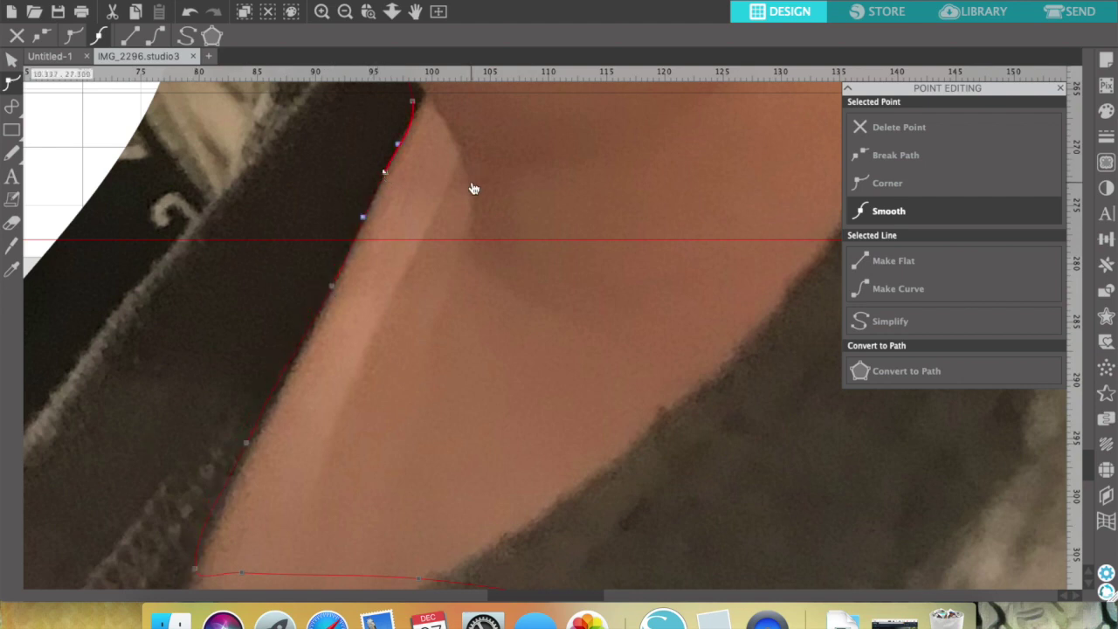
# Align the outline points and handle around the corner where the dark front collar meets the throat.
pyautogui.scroll(5, 474, 178)
pyautogui.moveTo(406, 297); pyautogui.dragTo(411, 292)
pyautogui.moveTo(358, 202); pyautogui.dragTo(368, 198)
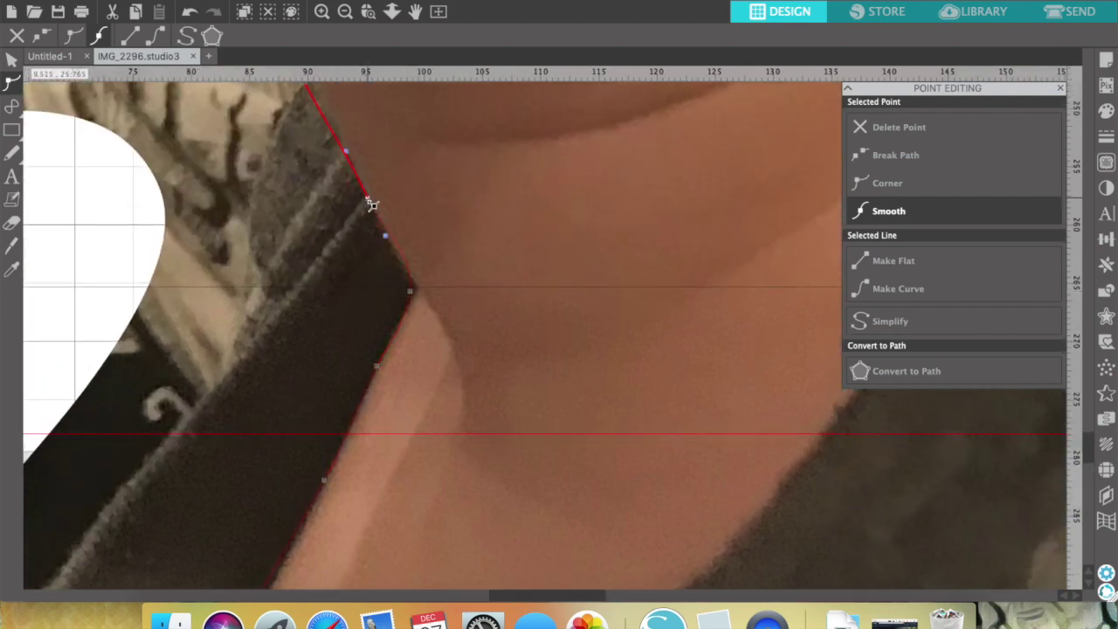
pyautogui.moveTo(385, 238); pyautogui.dragTo(379, 241)
pyautogui.click(377, 368)
pyautogui.moveTo(414, 289); pyautogui.dragTo(407, 323)
pyautogui.moveTo(368, 198)
pyautogui.mouseDown()
pyautogui.moveTo(410, 260)
pyautogui.moveTo(366, 196)
pyautogui.mouseUp()
# Fine-tune the outline points on the upper throat and move the points where it meets the jaw onto the skin's edge.
pyautogui.scroll(2, 431, 212)
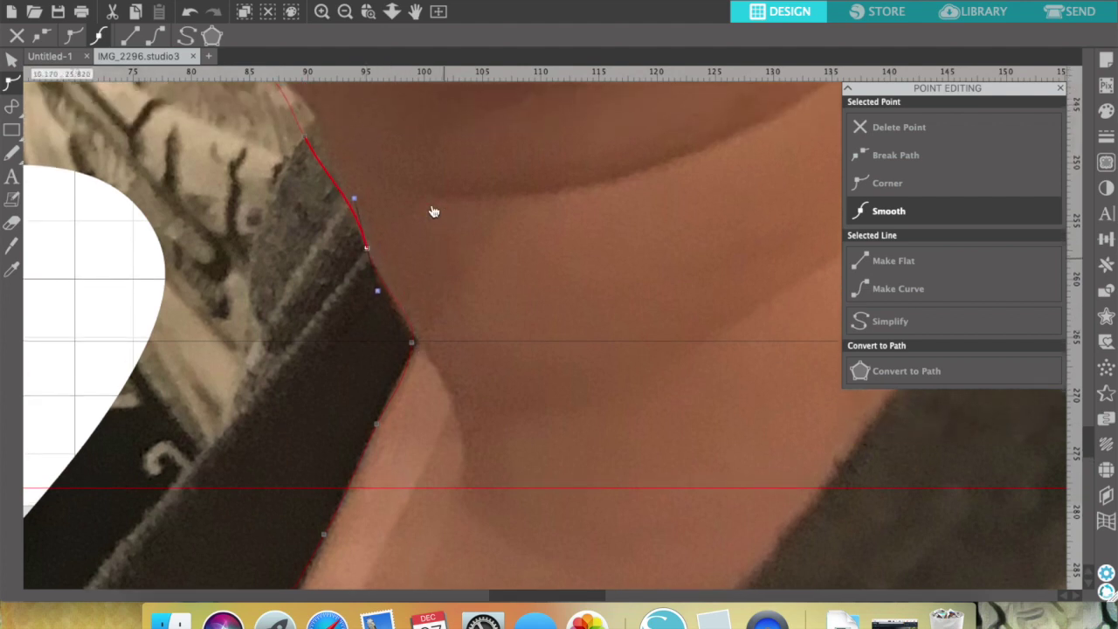
pyautogui.click(314, 132)
pyautogui.click(369, 248)
pyautogui.moveTo(385, 291); pyautogui.dragTo(387, 291)
pyautogui.scroll(5, 420, 288)
pyautogui.click(372, 283)
pyautogui.moveTo(312, 217); pyautogui.dragTo(312, 208)
pyautogui.moveTo(228, 207); pyautogui.dragTo(222, 189)
# Move the outline points along the underside of the jaw and chin onto the skin's edge and adjust the last handle.
pyautogui.hscroll(-5, 245, 262)
pyautogui.moveTo(290, 230); pyautogui.dragTo(329, 210)
pyautogui.hscroll(-6, 343, 255)
pyautogui.hscroll(-6, 343, 255)
pyautogui.moveTo(411, 250); pyautogui.dragTo(347, 243)
pyautogui.moveTo(140, 192); pyautogui.dragTo(172, 181)
pyautogui.scroll(4, 140, 215)
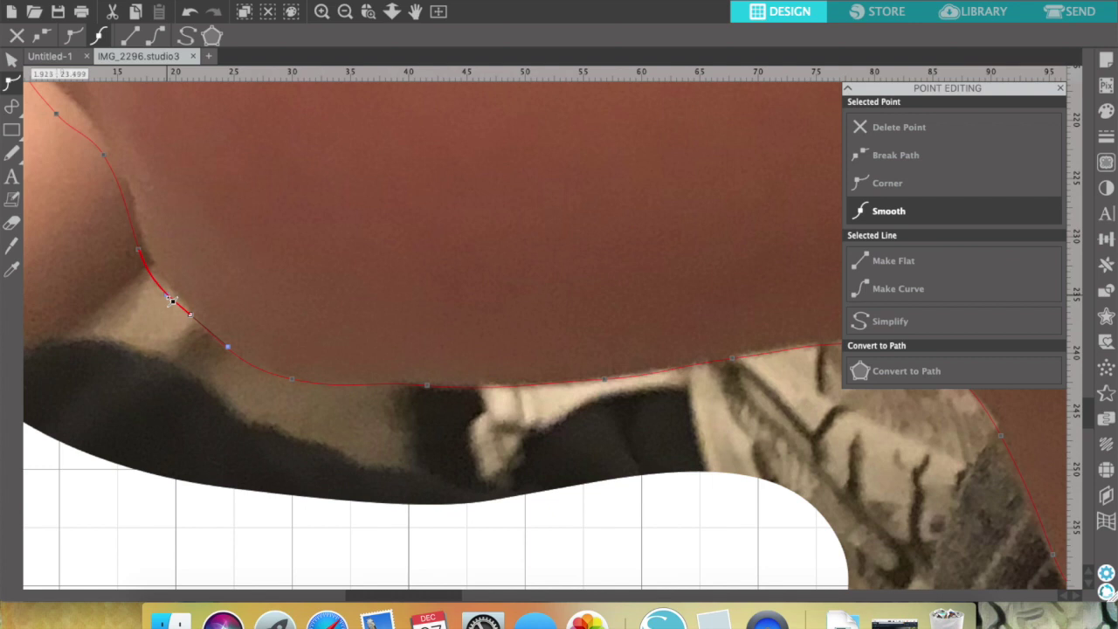
pyautogui.moveTo(172, 301); pyautogui.dragTo(178, 298)
# Align the outline points and handle up the front of the chin with the skin's edge.
pyautogui.scroll(3, 122, 316)
pyautogui.hscroll(-2, 122, 316)
pyautogui.moveTo(195, 331); pyautogui.dragTo(194, 318)
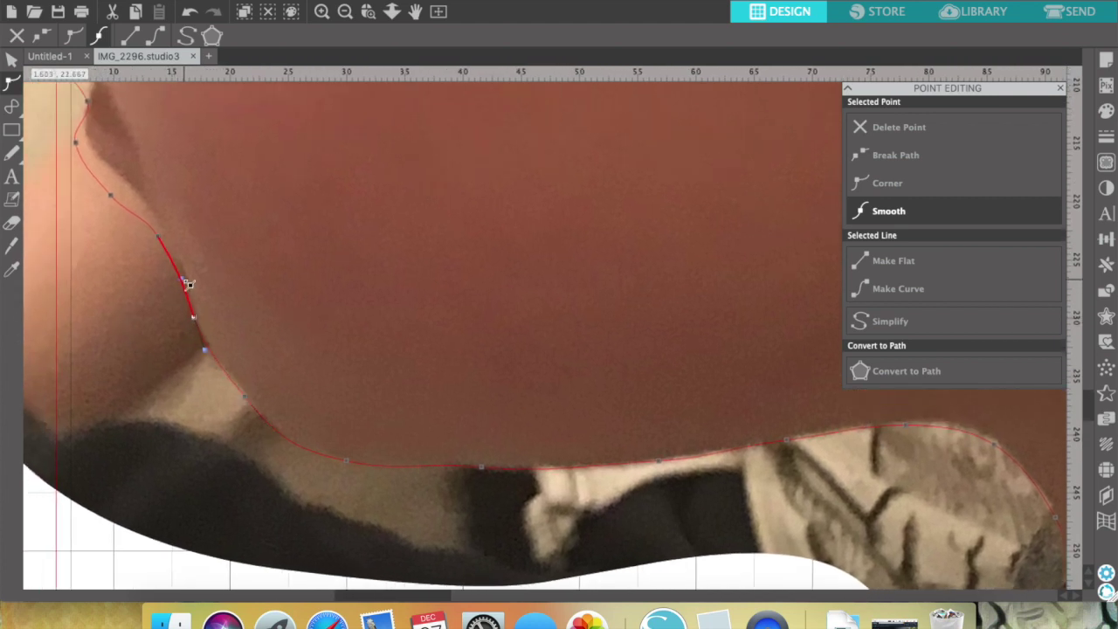
pyautogui.moveTo(190, 283); pyautogui.dragTo(194, 283)
pyautogui.click(161, 240)
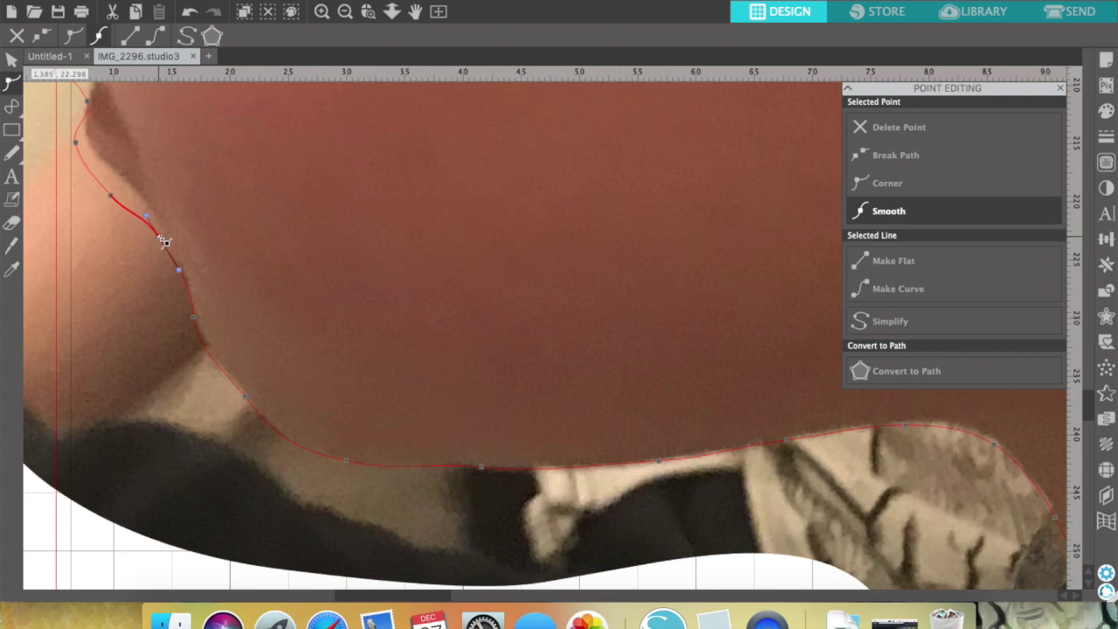
pyautogui.moveTo(160, 236); pyautogui.dragTo(162, 236)
# Move the outline points below the lower lip and at its tip inward onto the skin's edge.
pyautogui.scroll(5, 236, 290)
pyautogui.hscroll(-2, 236, 289)
pyautogui.moveTo(158, 324); pyautogui.dragTo(177, 317)
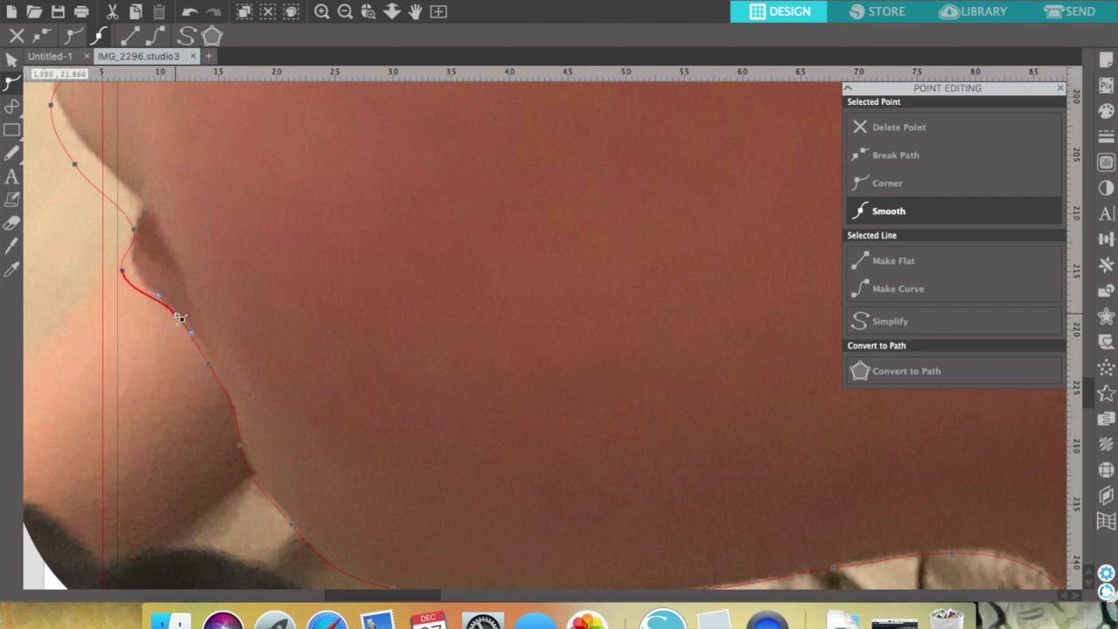
pyautogui.moveTo(122, 270); pyautogui.dragTo(131, 266)
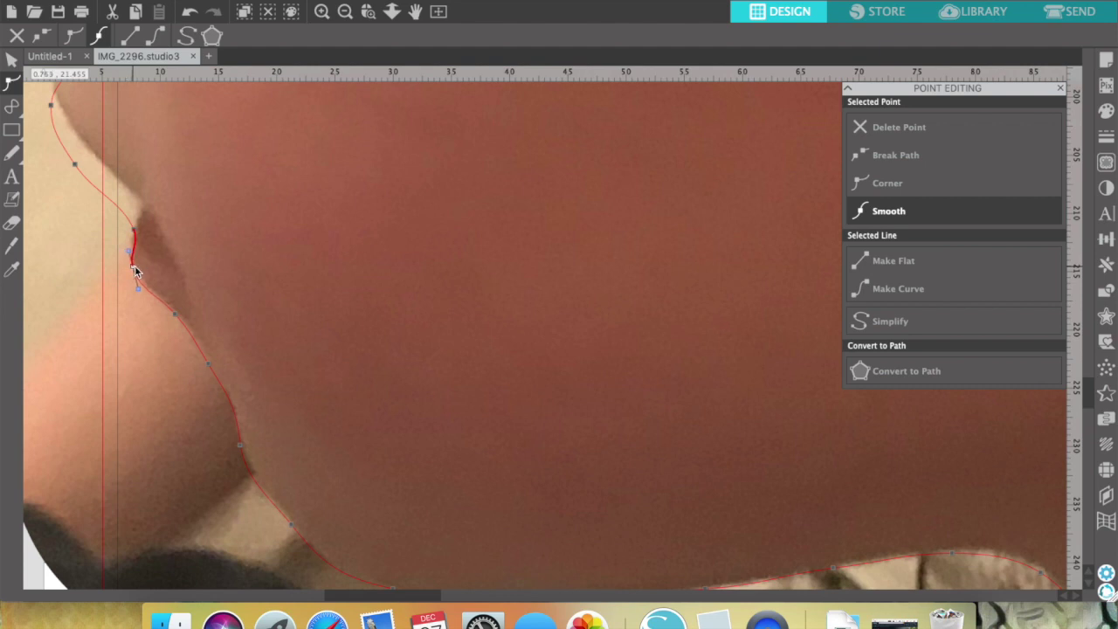
# Move the outline points in the mouth notch and around the upper lip onto the skin's edge.
pyautogui.click(138, 233)
pyautogui.moveTo(138, 233); pyautogui.dragTo(144, 217)
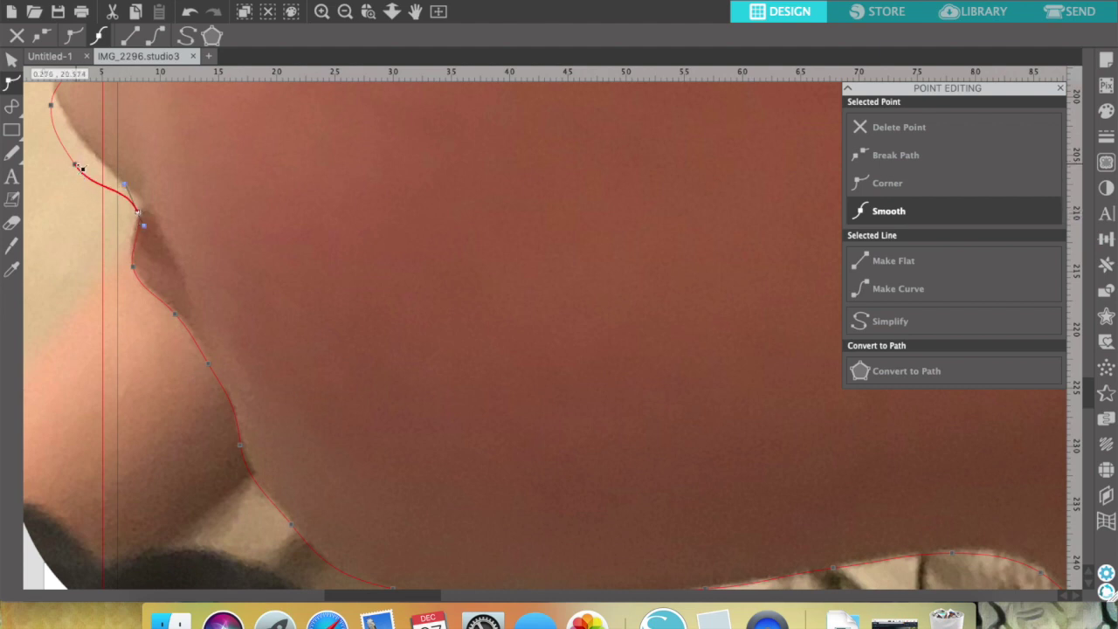
pyautogui.moveTo(79, 168); pyautogui.dragTo(100, 158)
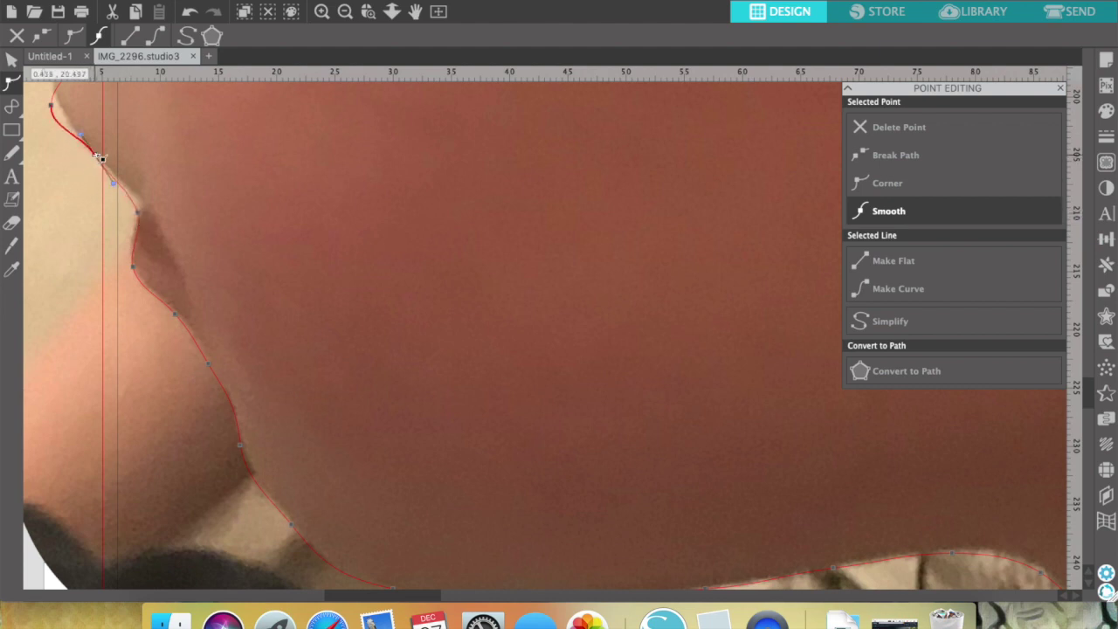
pyautogui.click(144, 218)
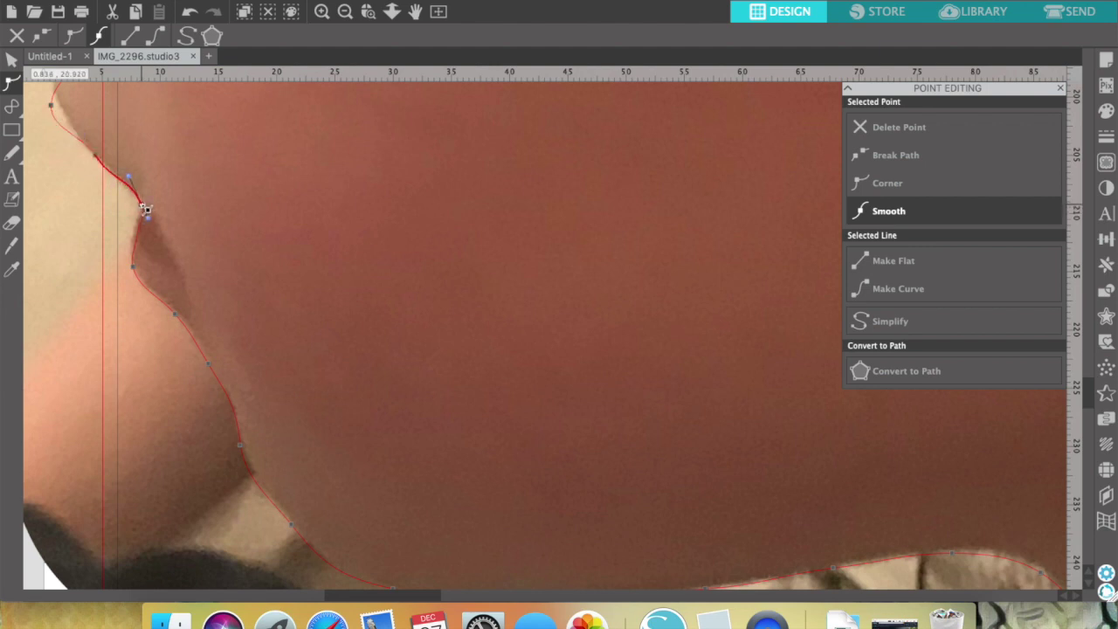
pyautogui.click(100, 162)
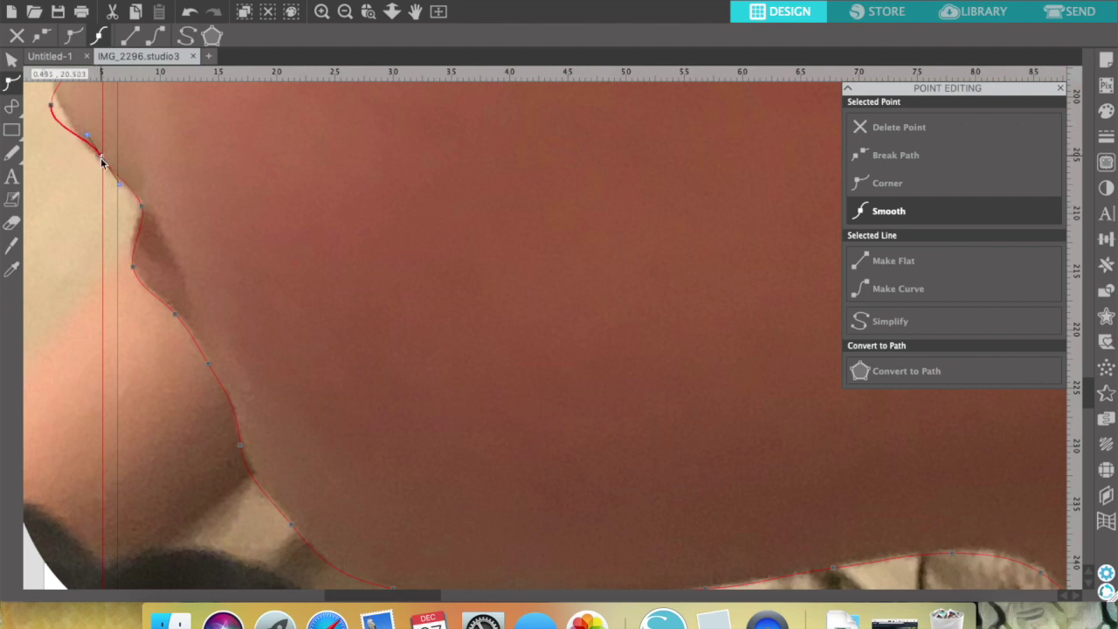
pyautogui.scroll(5, 76, 261)
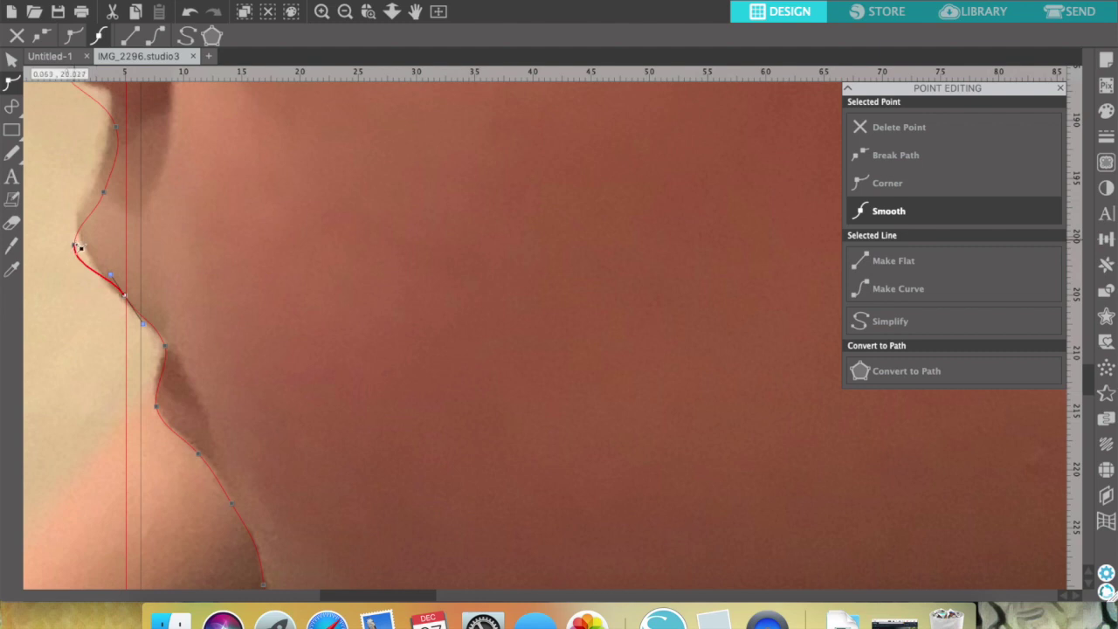
pyautogui.moveTo(74, 246); pyautogui.dragTo(94, 187)
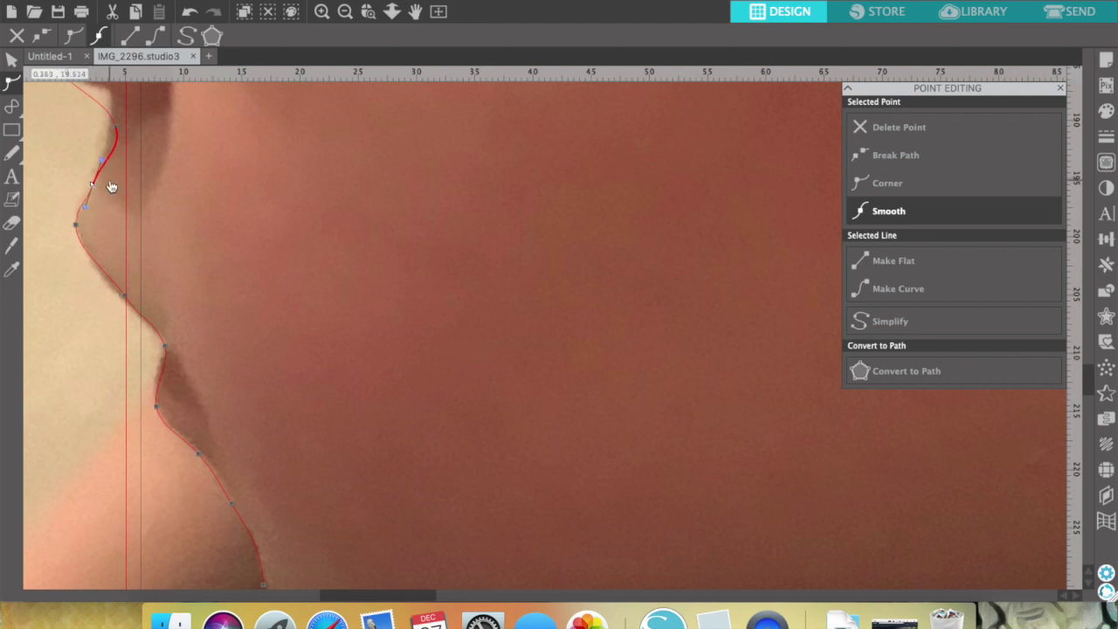
# Move the outline points in the recess between the upper lip and nose so the curve follows the corner closely.
pyautogui.scroll(3, 78, 170)
pyautogui.hscroll(-4, 78, 171)
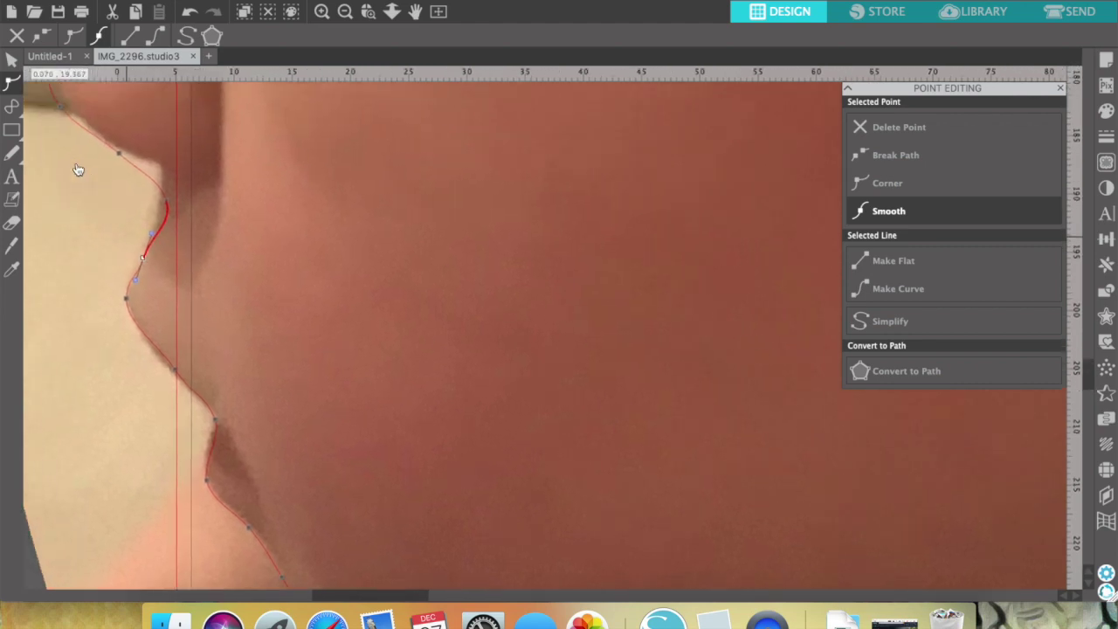
pyautogui.moveTo(271, 253); pyautogui.dragTo(265, 250)
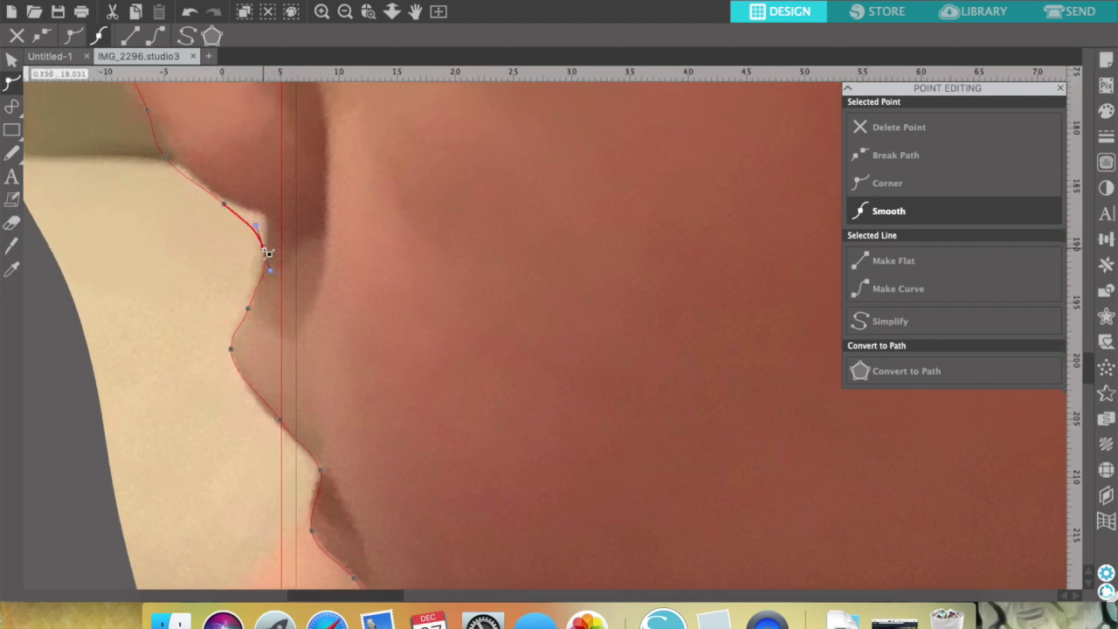
pyautogui.click(248, 309)
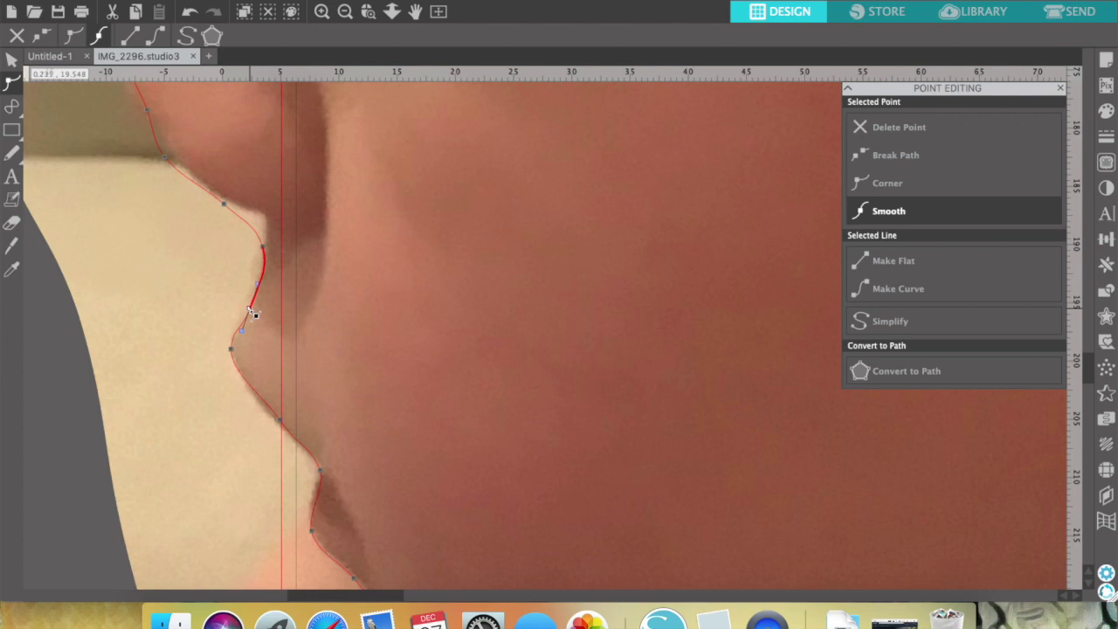
pyautogui.click(266, 253)
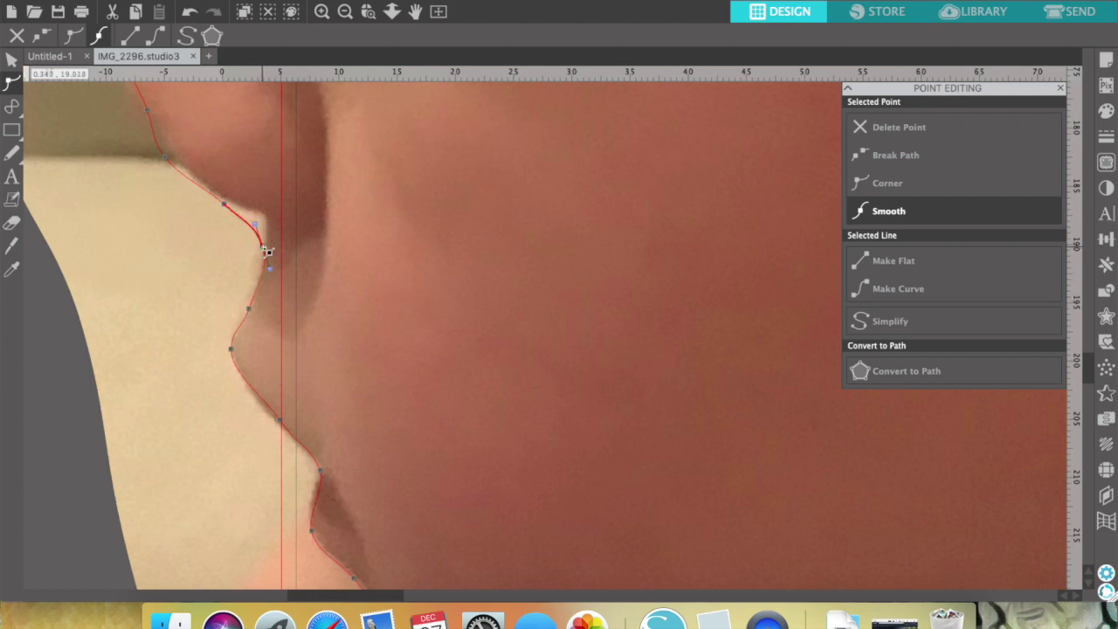
pyautogui.moveTo(264, 246); pyautogui.dragTo(263, 242)
pyautogui.moveTo(267, 248); pyautogui.dragTo(221, 197)
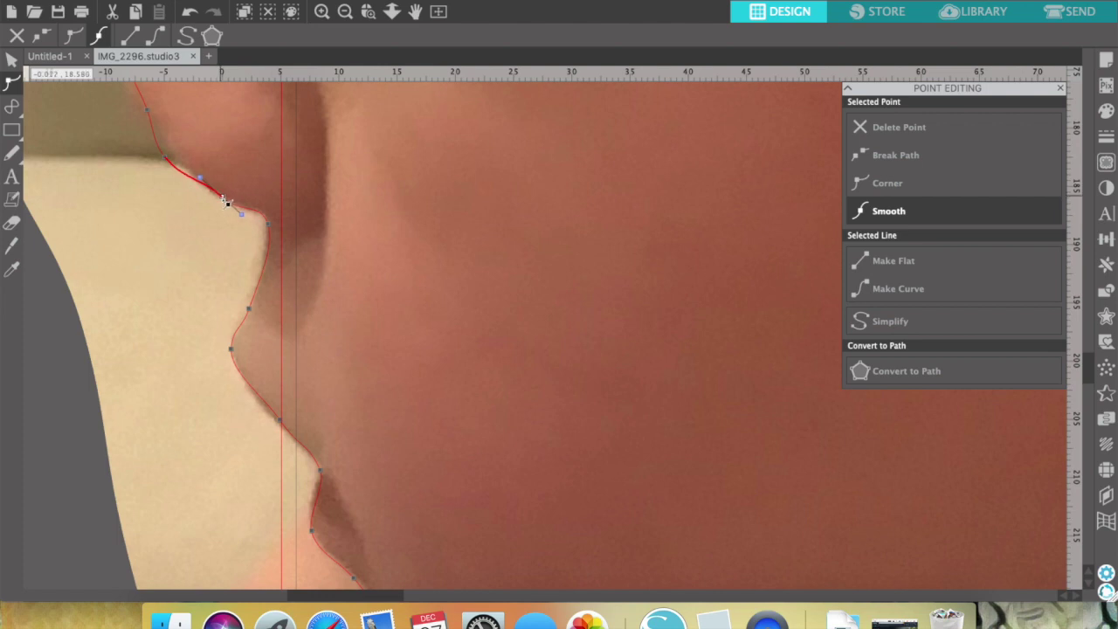
# Adjust the handle on the underside of the nose and move the next outline point inward onto the skin's edge.
pyautogui.moveTo(203, 182); pyautogui.dragTo(202, 177)
pyautogui.moveTo(202, 182); pyautogui.dragTo(203, 183)
pyautogui.click(166, 159)
pyautogui.moveTo(168, 160); pyautogui.dragTo(176, 160)
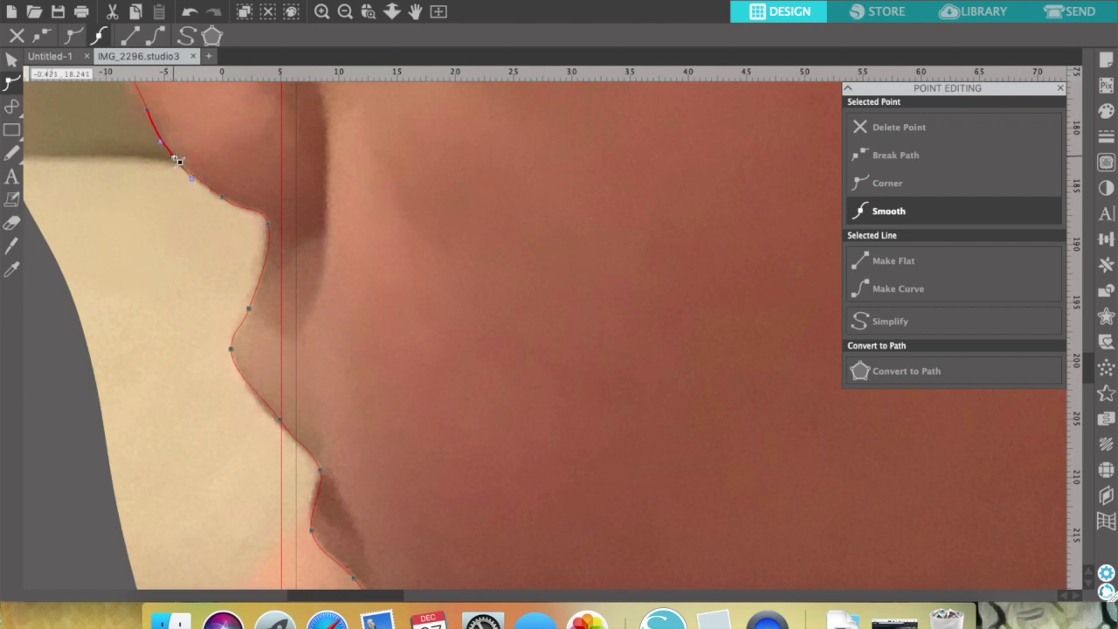
# Move the outline points at the nose tip and just below it outward onto the skin's edge.
pyautogui.scroll(4, 158, 200)
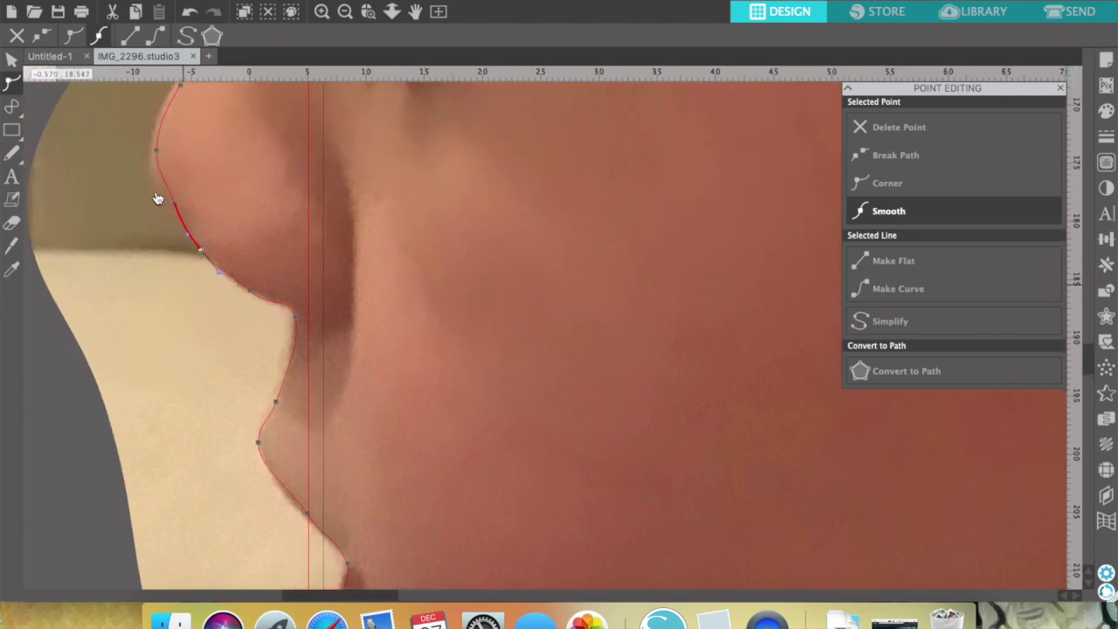
pyautogui.moveTo(190, 261); pyautogui.dragTo(167, 226)
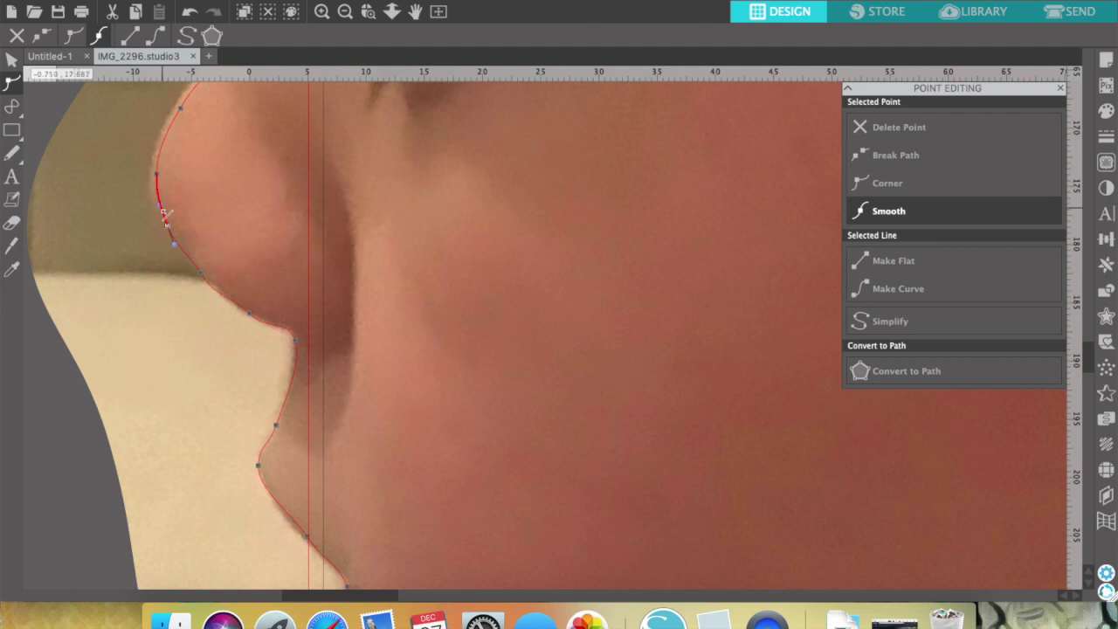
pyautogui.click(159, 176)
pyautogui.moveTo(158, 174); pyautogui.dragTo(150, 173)
# Fine-tune the two outline points and handle below the nose tip to smooth the curve along the skin's edge.
pyautogui.click(168, 227)
pyautogui.moveTo(178, 250); pyautogui.dragTo(185, 251)
pyautogui.moveTo(184, 247); pyautogui.dragTo(187, 250)
pyautogui.click(201, 275)
pyautogui.scroll(5, 187, 307)
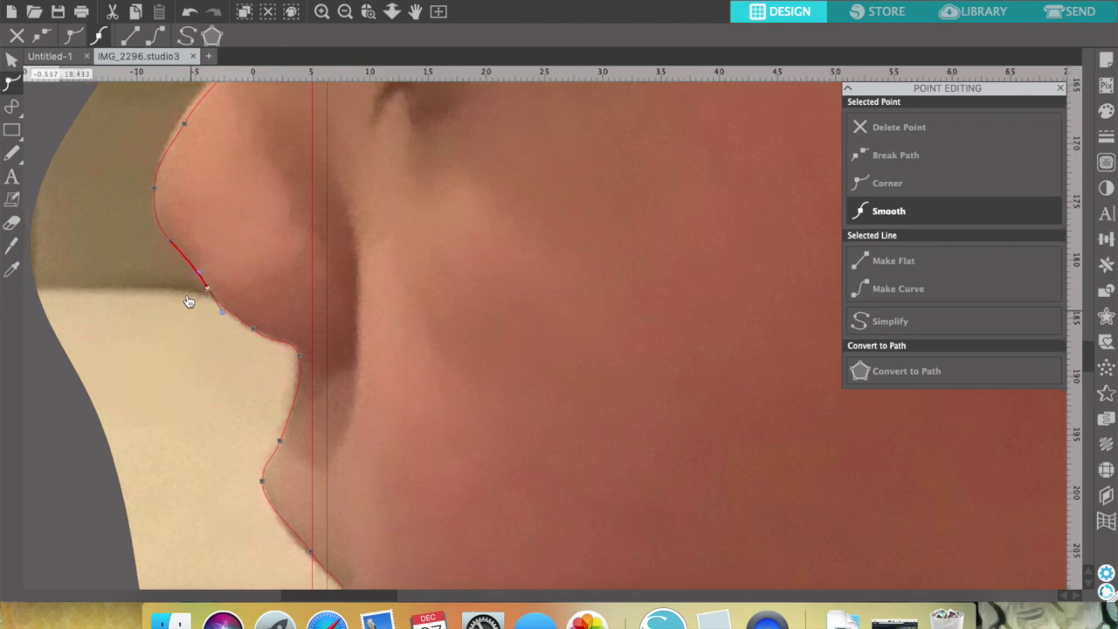
# Move the outline points along the bridge of the nose outward onto the skin's edge.
pyautogui.click(196, 227)
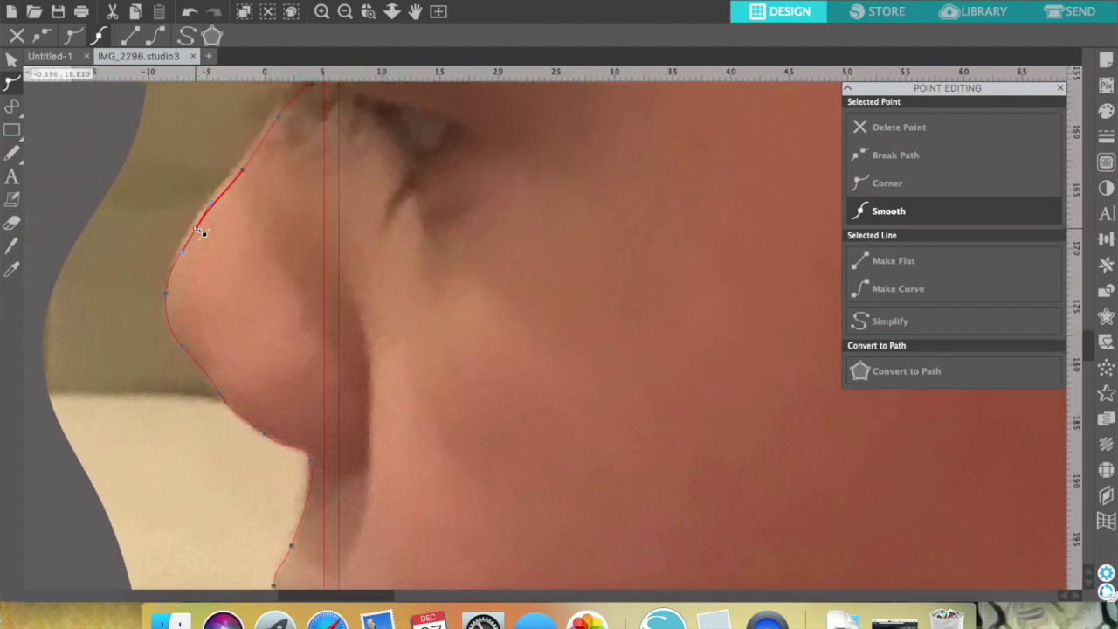
pyautogui.moveTo(196, 229); pyautogui.dragTo(192, 227)
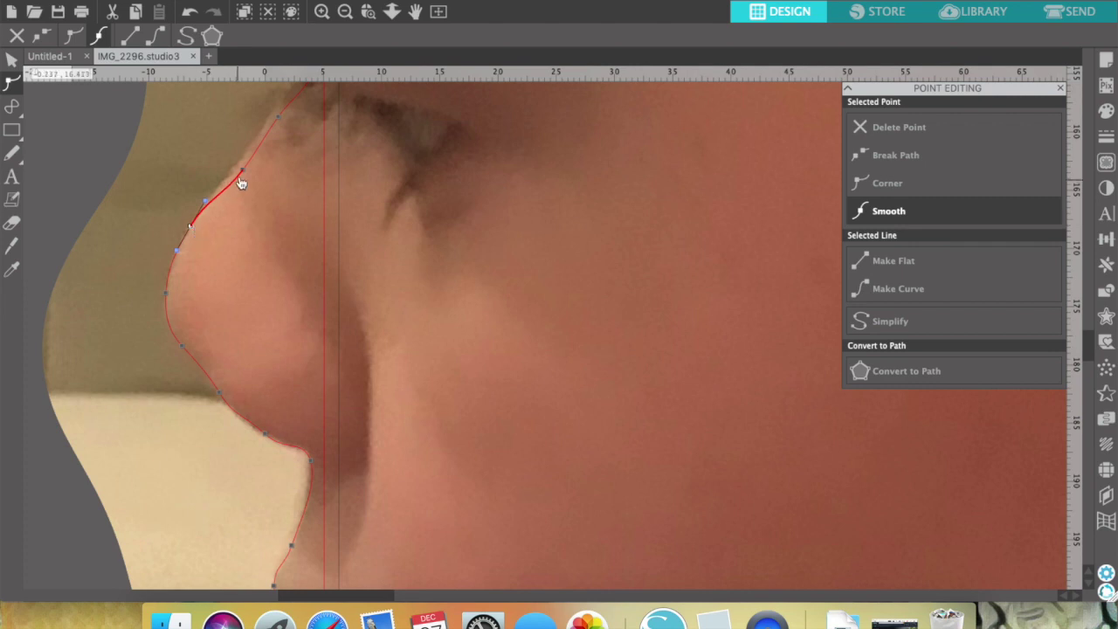
pyautogui.moveTo(244, 172); pyautogui.dragTo(234, 167)
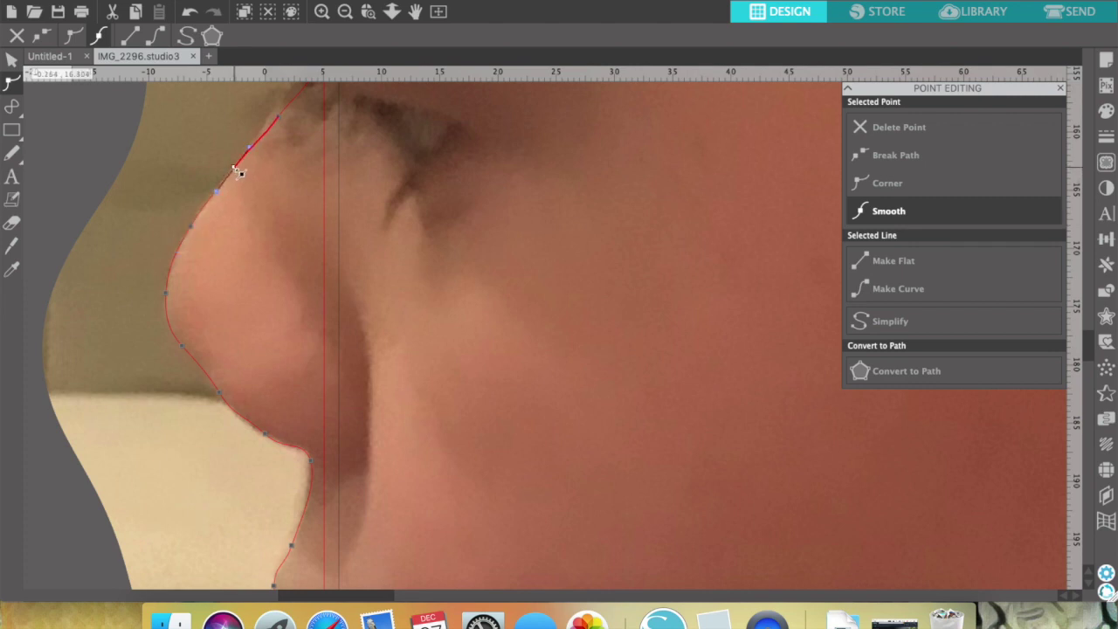
pyautogui.scroll(5, 189, 182)
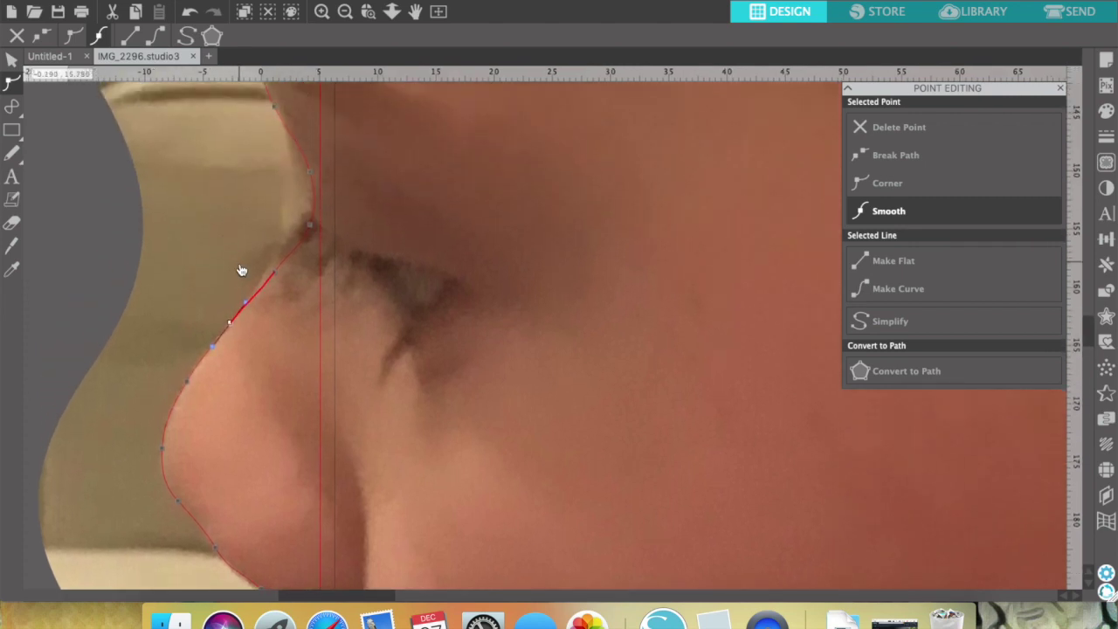
pyautogui.moveTo(276, 272); pyautogui.dragTo(267, 271)
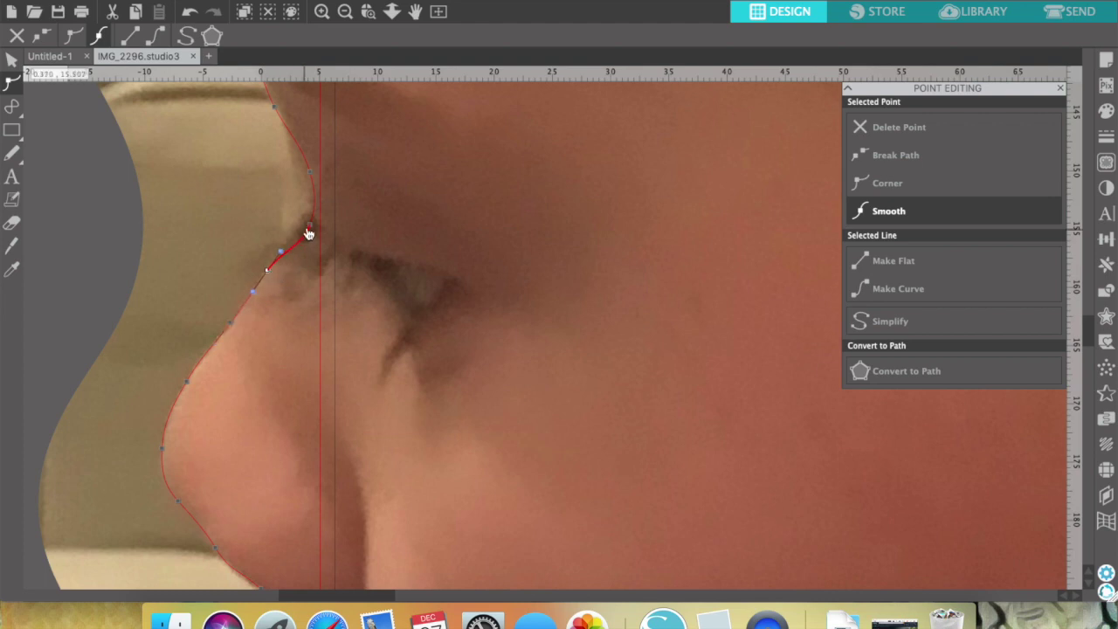
# Adjust the outline points in the recess between the nose bridge and brow so the curve follows the skin's edge.
pyautogui.moveTo(310, 225); pyautogui.dragTo(302, 182)
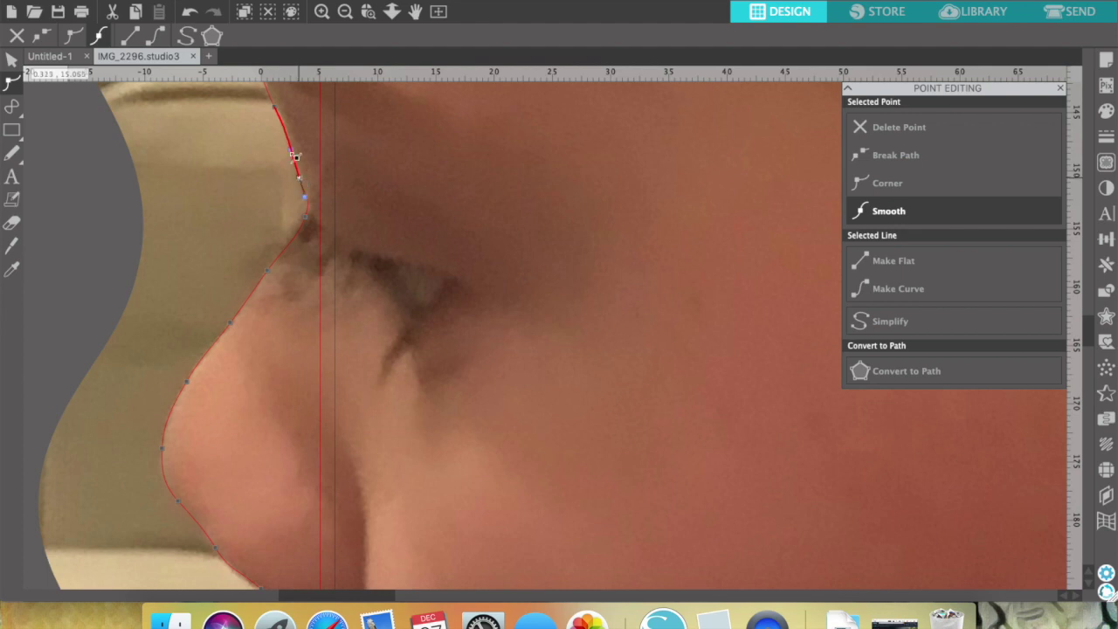
pyautogui.moveTo(274, 107); pyautogui.dragTo(276, 110)
pyautogui.moveTo(292, 135); pyautogui.dragTo(294, 137)
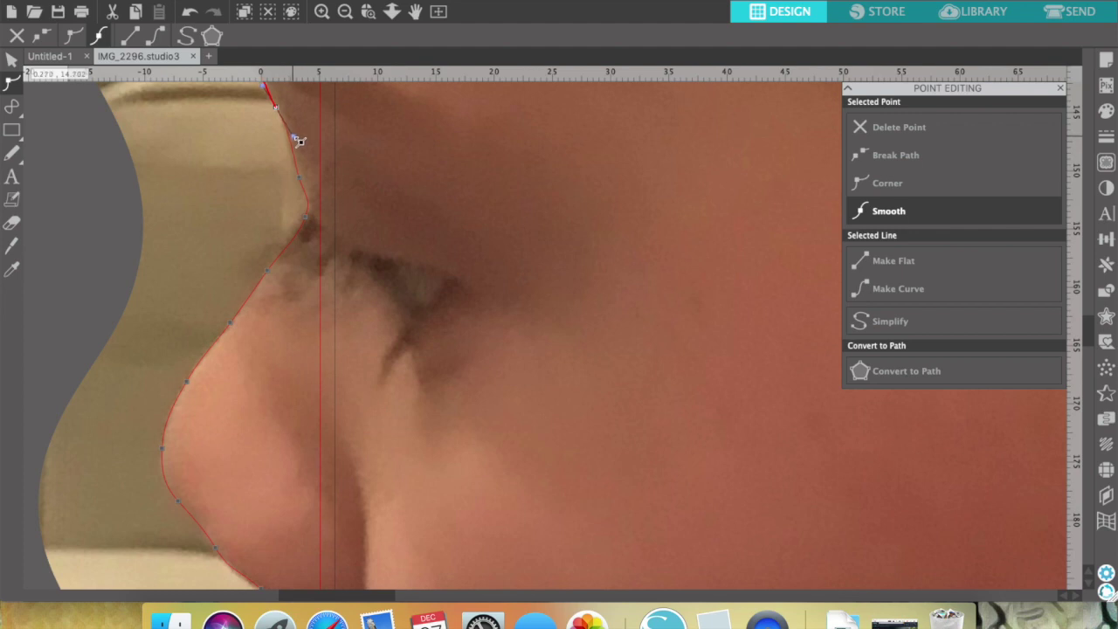
# Move the outline points along the brow and lower forehead so the curve follows the skin's edge.
pyautogui.scroll(5, 272, 196)
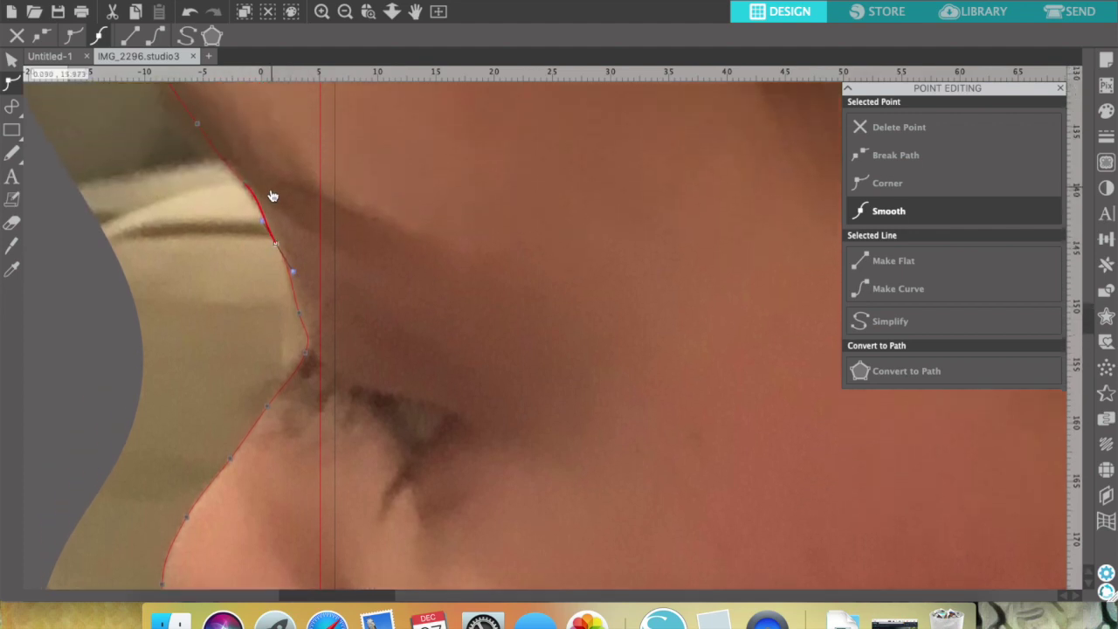
pyautogui.scroll(4, 204, 219)
pyautogui.hscroll(-1, 203, 218)
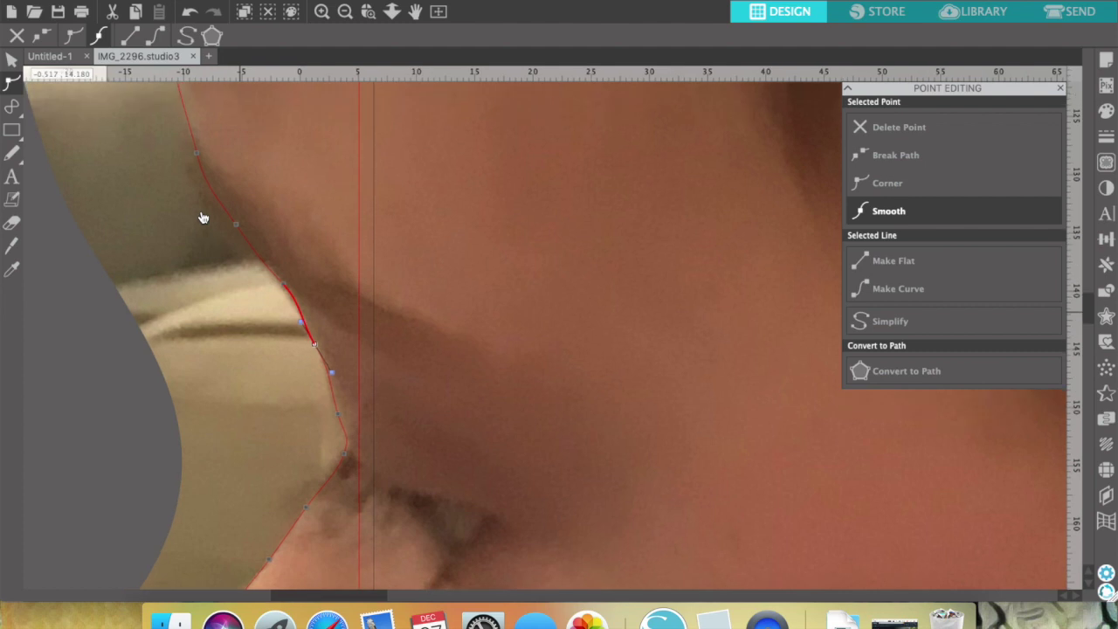
pyautogui.moveTo(236, 224); pyautogui.dragTo(231, 229)
pyautogui.moveTo(288, 290); pyautogui.dragTo(283, 278)
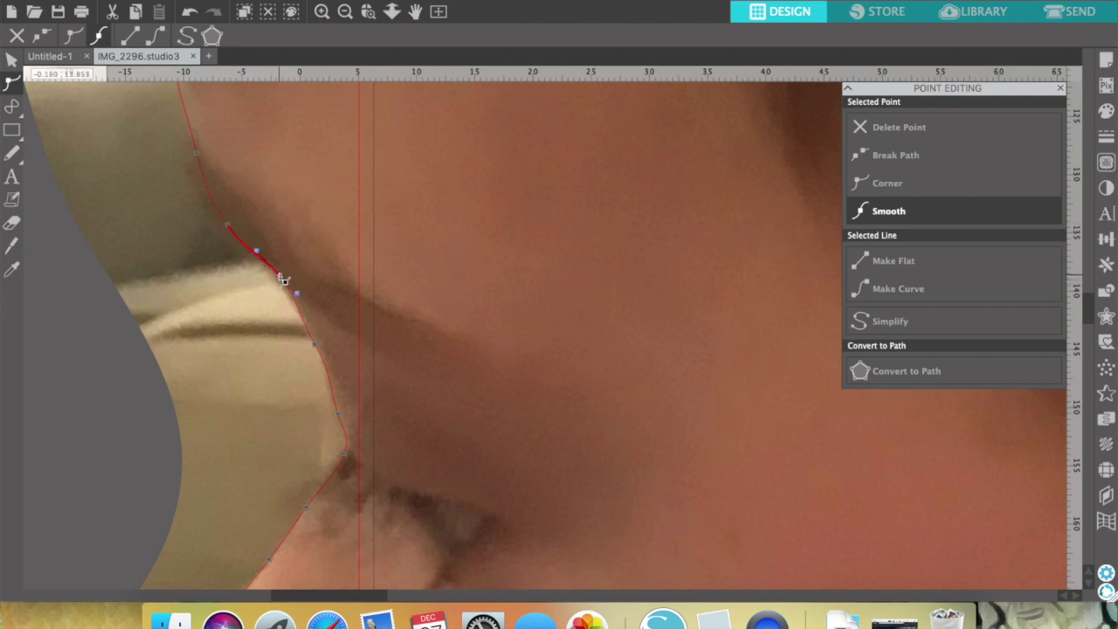
pyautogui.click(231, 227)
# Examine how closely the outline follows the forehead up to the hair fringe and back down to the nose bridge.
pyautogui.scroll(5, 180, 211)
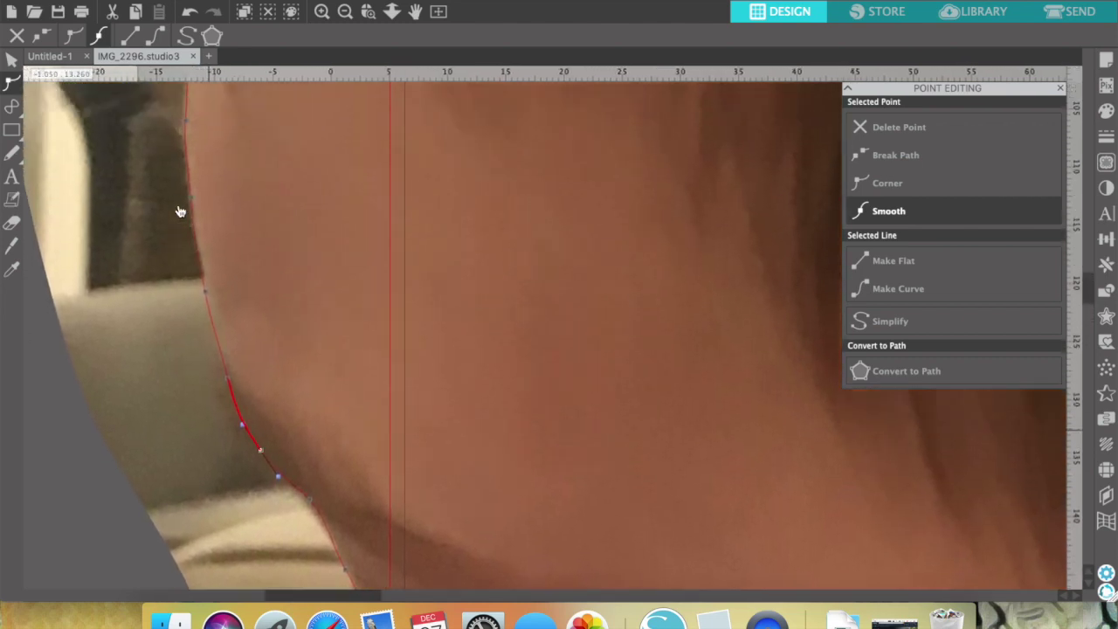
pyautogui.scroll(5, 180, 211)
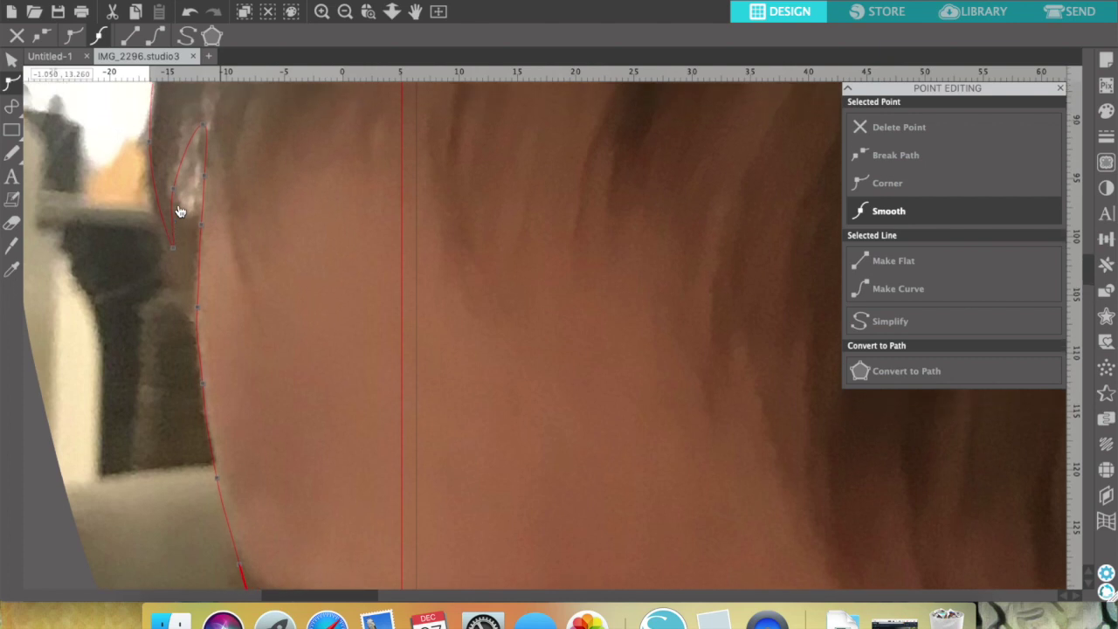
pyautogui.scroll(4, 180, 212)
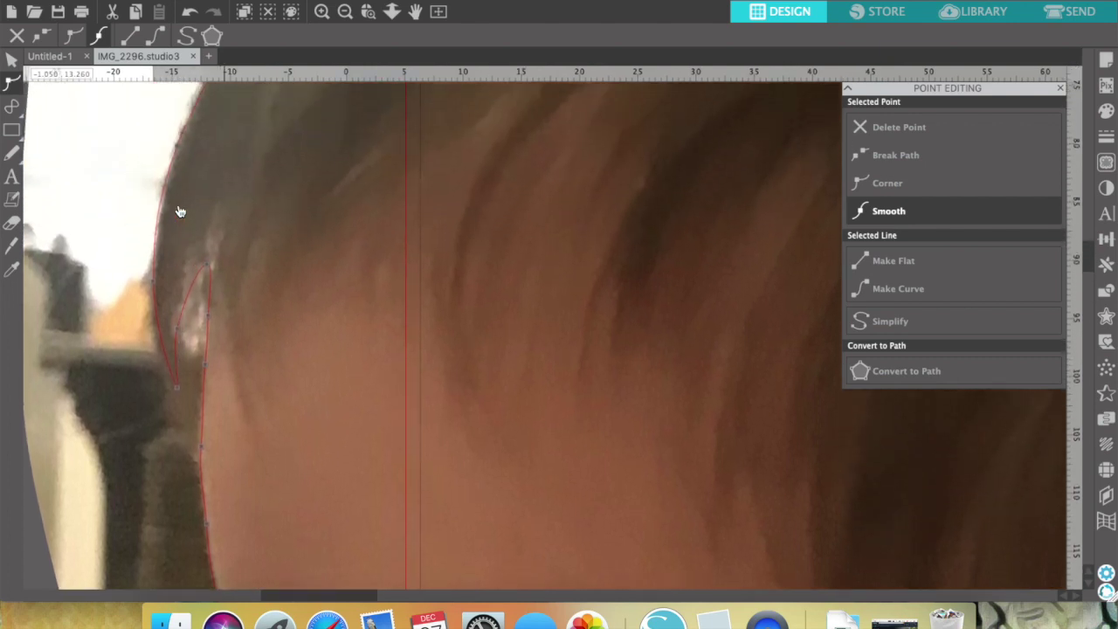
pyautogui.scroll(-10, 180, 212)
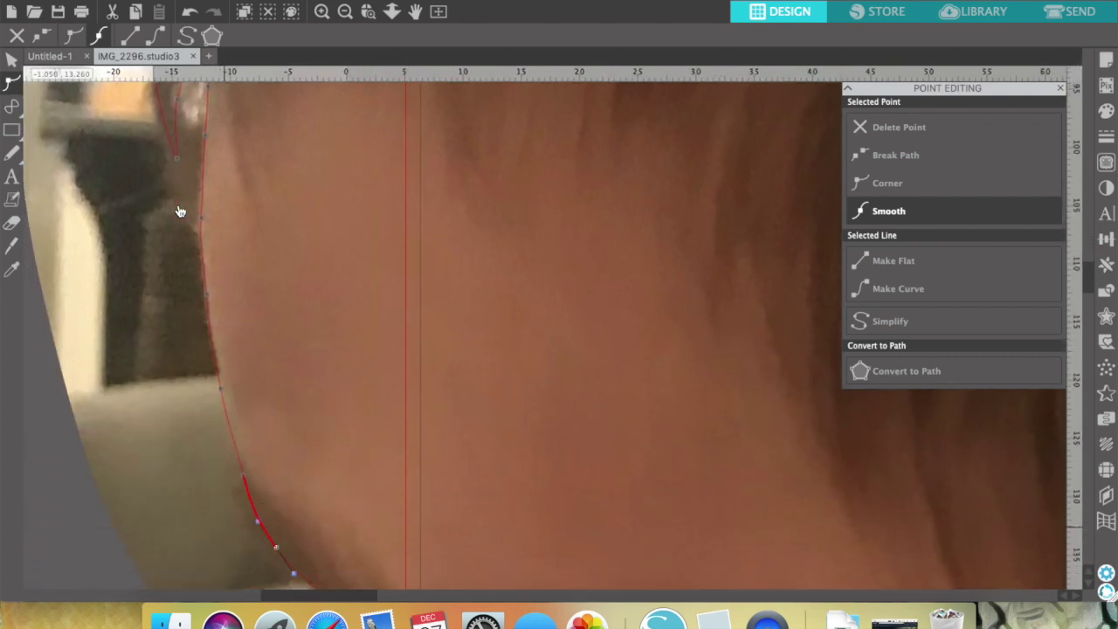
pyautogui.scroll(-1, 180, 212)
pyautogui.click(226, 260)
pyautogui.scroll(-8, 214, 349)
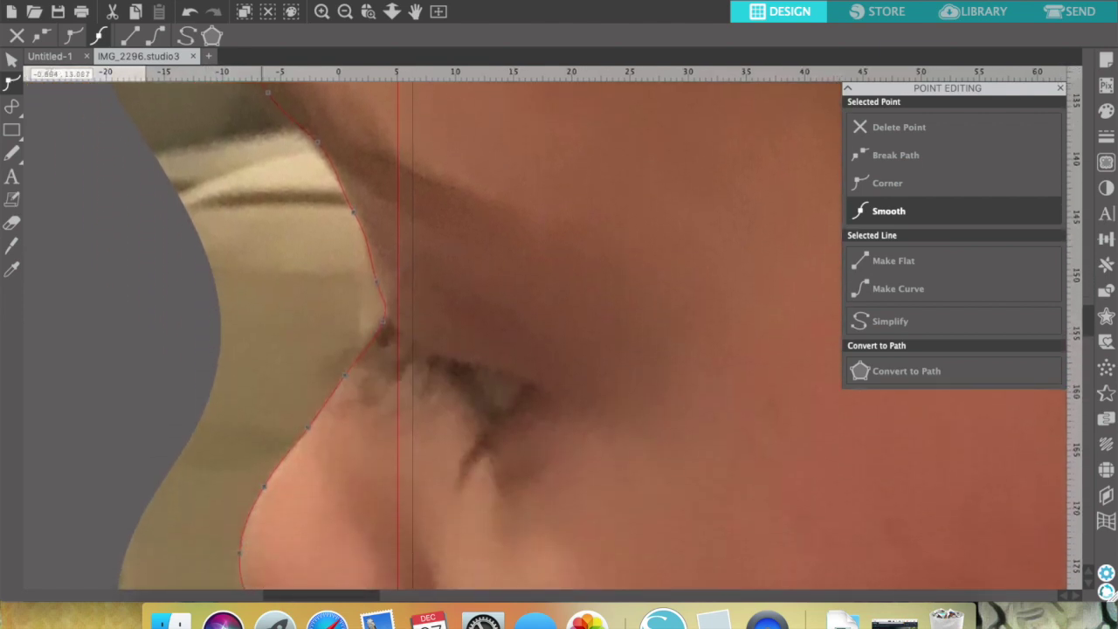
# Delete surplus outline points along the bottom edge of the bust, including the one near the back shoulder.
pyautogui.click(345, 14)
pyautogui.click(345, 14)
pyautogui.click(345, 16)
pyautogui.click(344, 14)
pyautogui.click(345, 14)
pyautogui.click(345, 14)
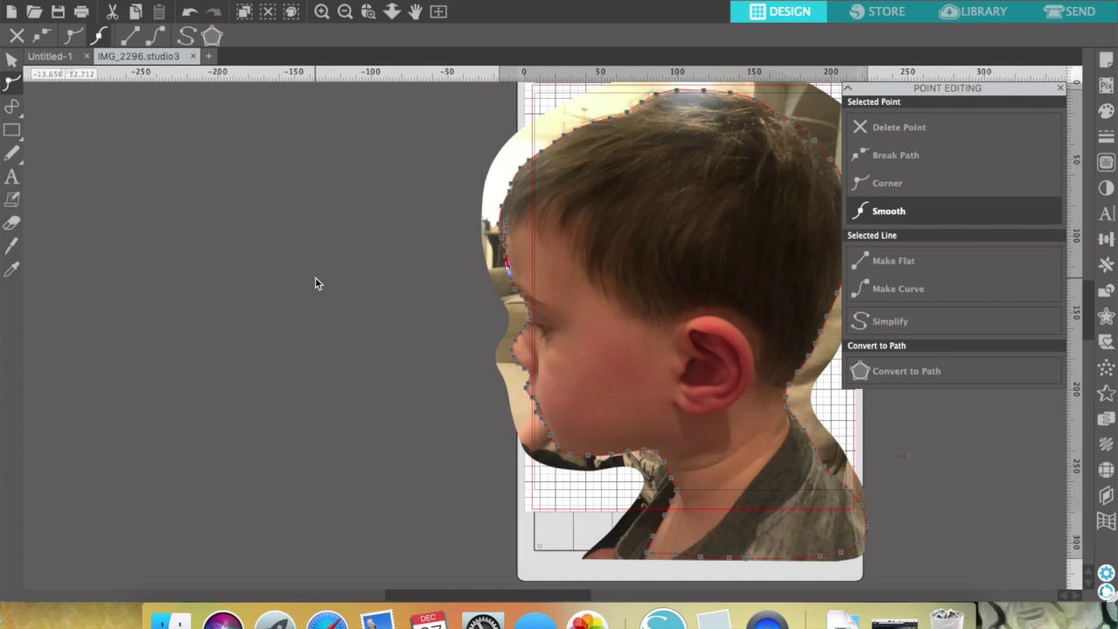
pyautogui.hscroll(10, 316, 282)
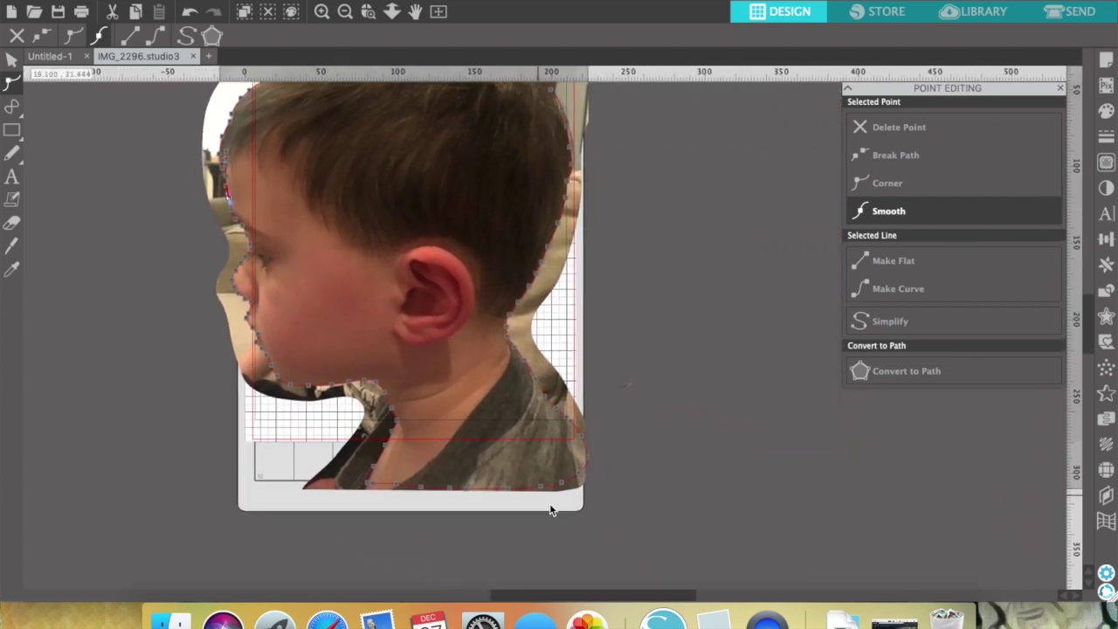
pyautogui.moveTo(472, 476)
pyautogui.mouseDown()
pyautogui.moveTo(480, 469)
pyautogui.moveTo(480, 488)
pyautogui.mouseUp()
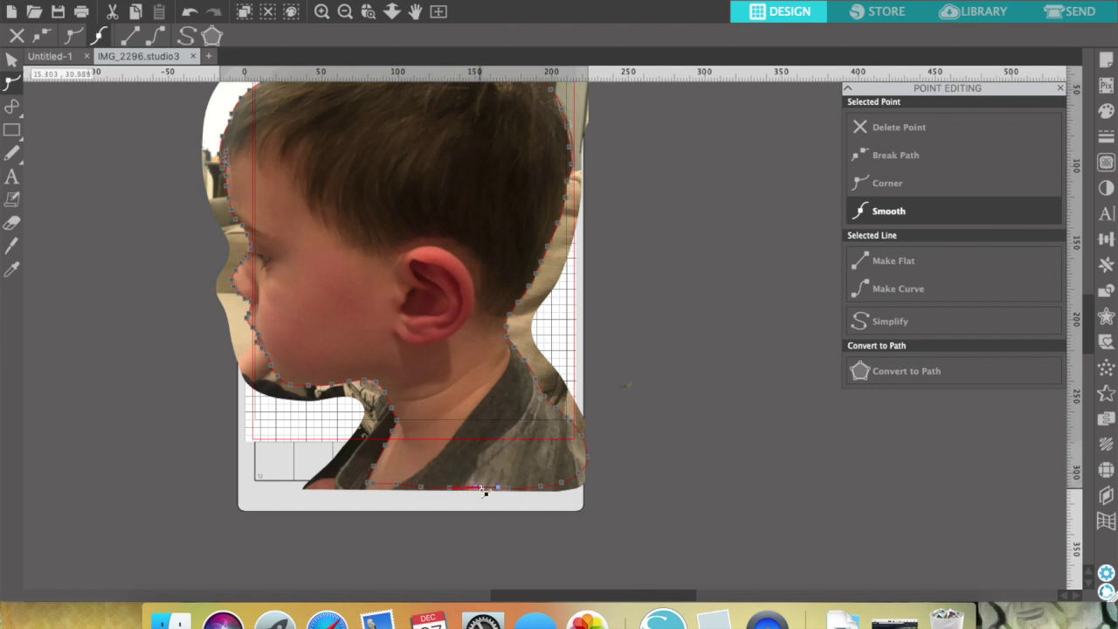
pyautogui.click(927, 128)
pyautogui.click(928, 128)
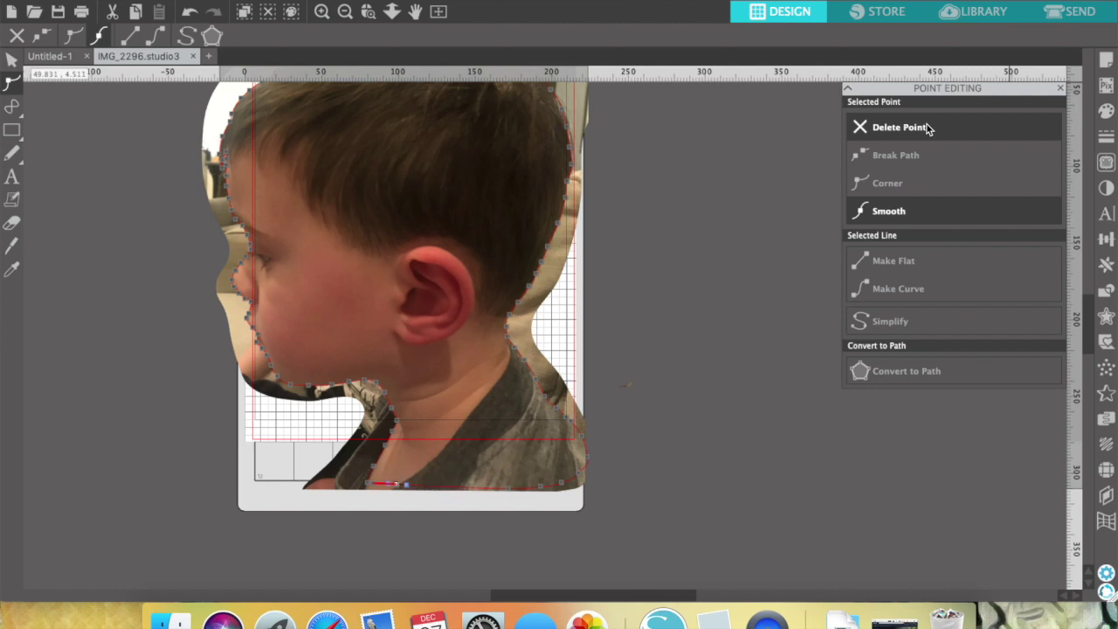
pyautogui.click(562, 484)
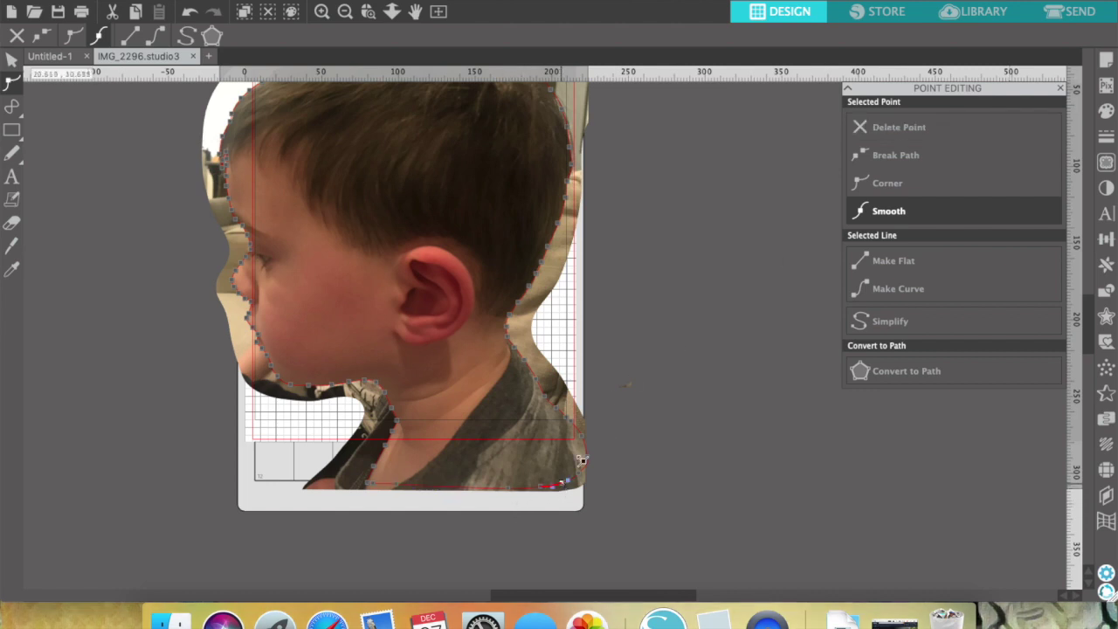
pyautogui.click(879, 131)
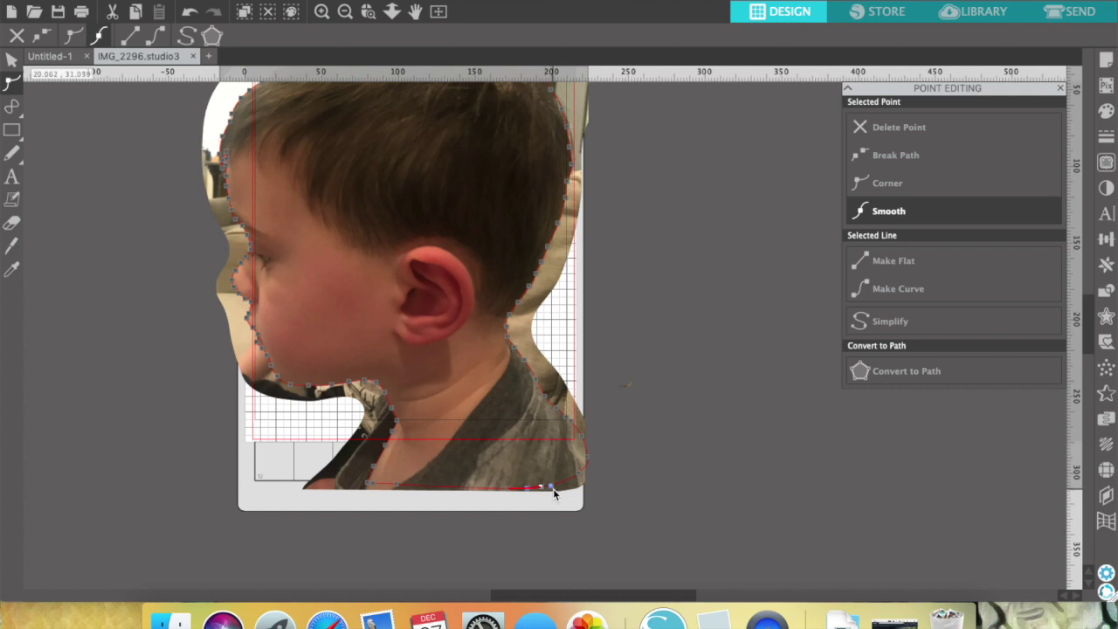
# Raise the remaining bottom-edge points to shape a curve sweeping up to the back shoulder, undoing the stray shift of the photo.
pyautogui.moveTo(551, 486); pyautogui.dragTo(566, 457)
pyautogui.click(569, 461)
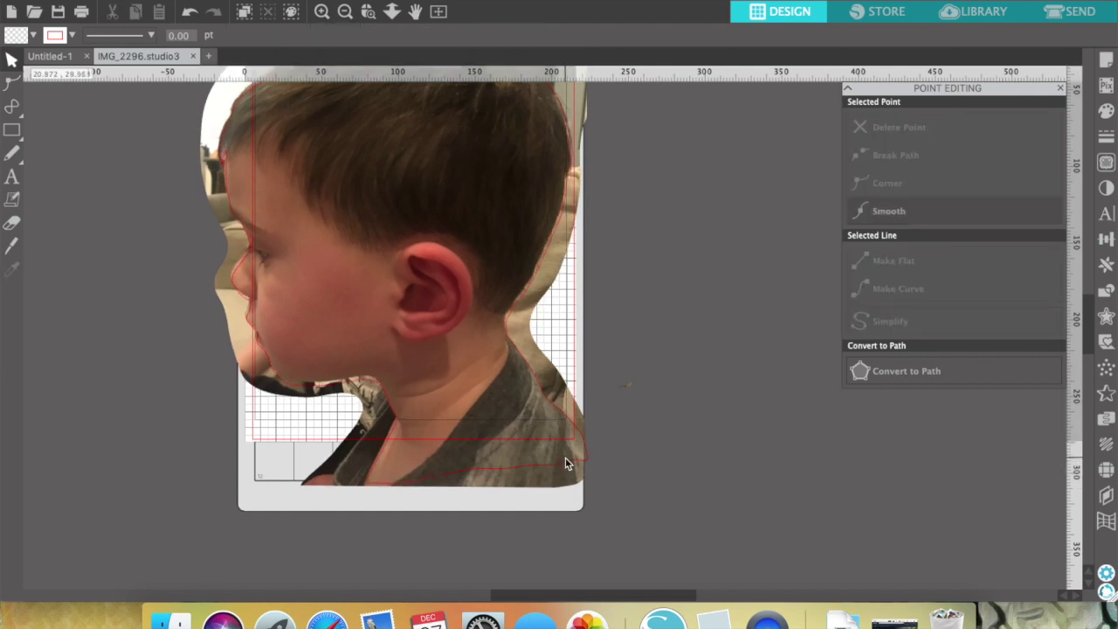
pyautogui.click(188, 12)
pyautogui.click(188, 18)
pyautogui.click(189, 18)
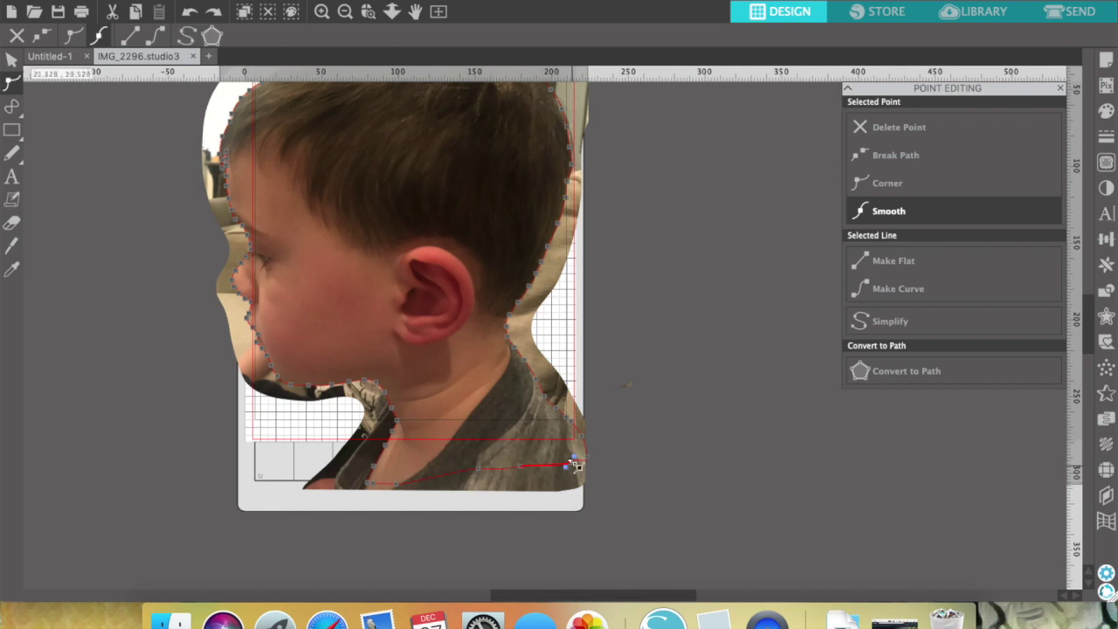
pyautogui.click(521, 466)
pyautogui.moveTo(521, 466); pyautogui.dragTo(568, 457)
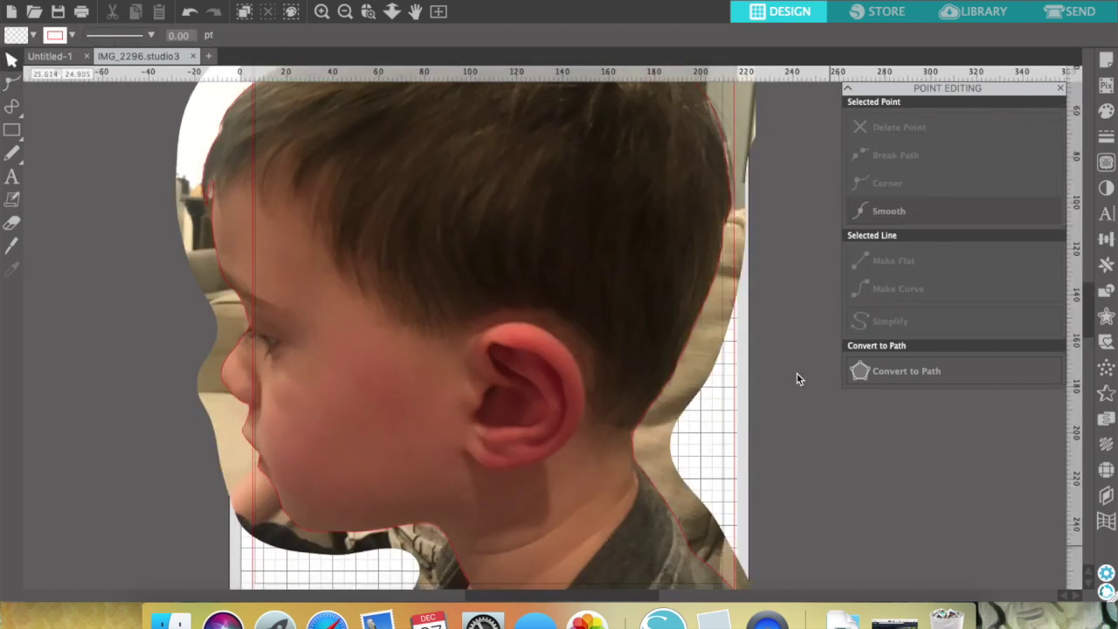
# Try to reopen the silhouette's curved bottom line for point editing.
pyautogui.scroll(-3, 798, 379)
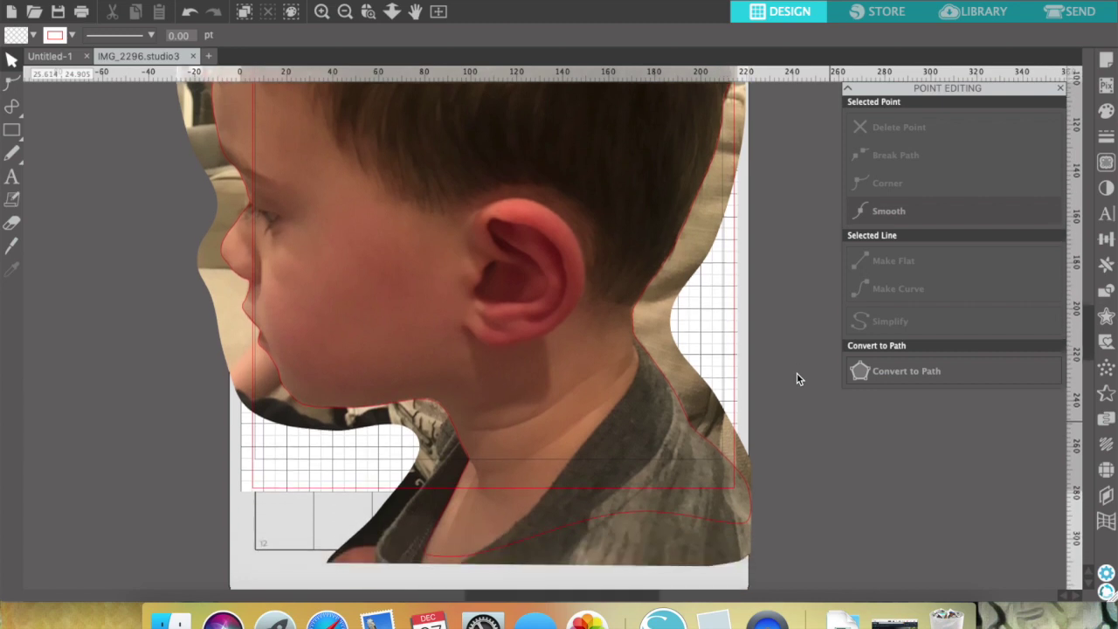
pyautogui.scroll(-2, 796, 379)
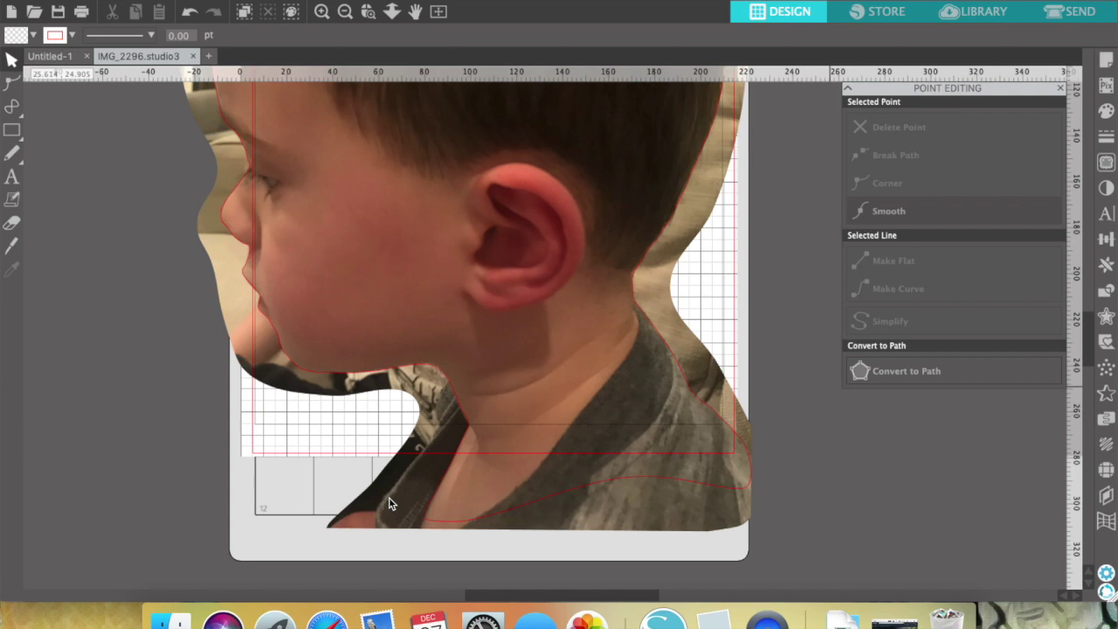
pyautogui.click(686, 487)
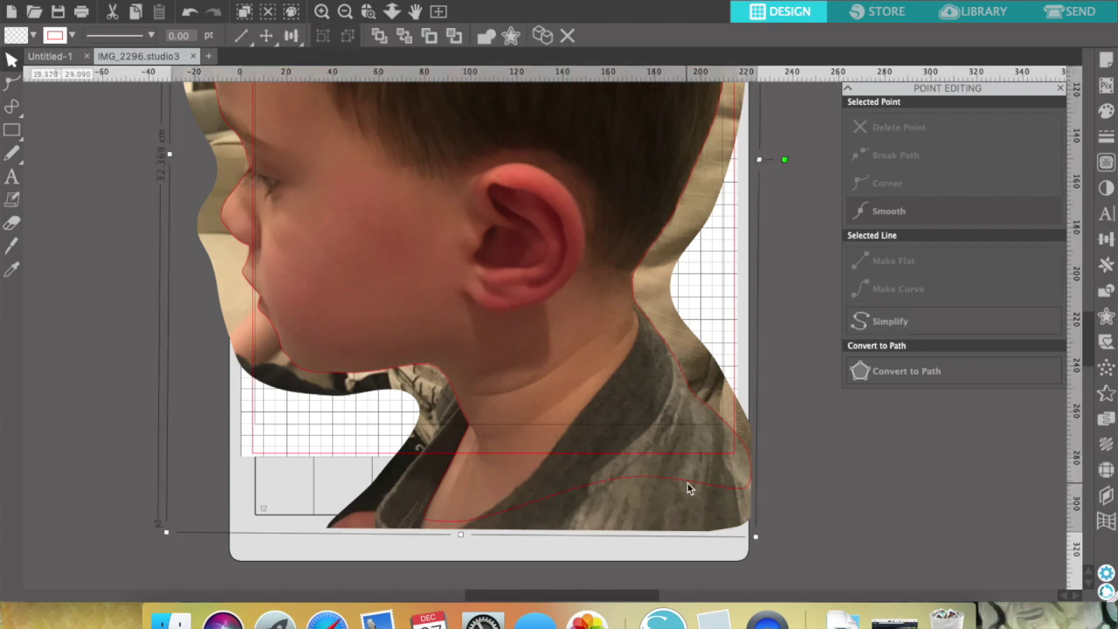
pyautogui.doubleClick(684, 487)
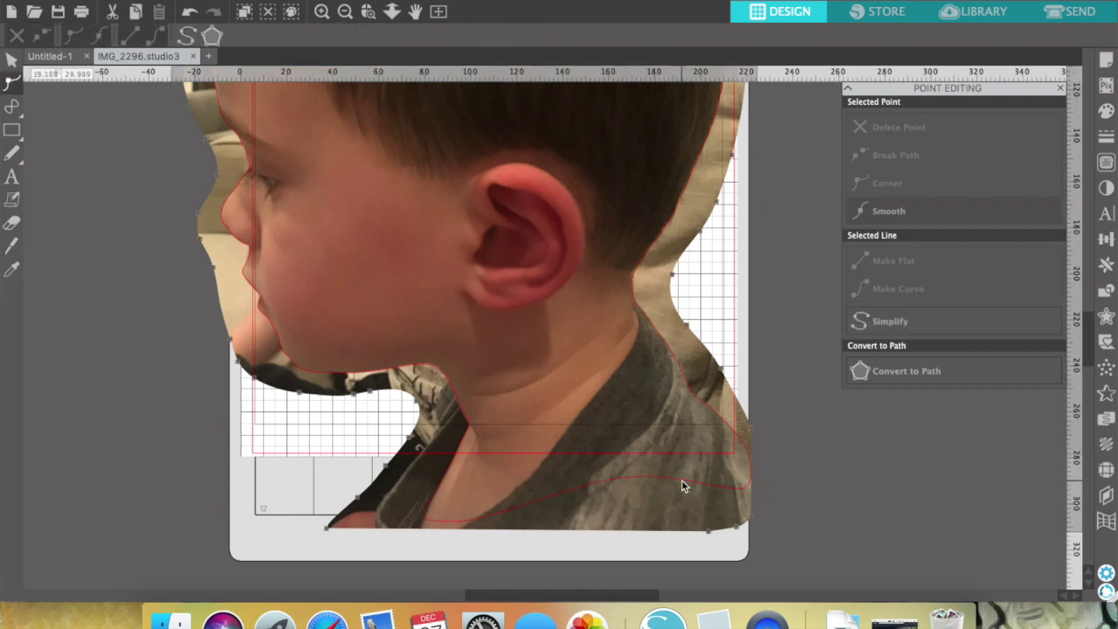
pyautogui.doubleClick(640, 479)
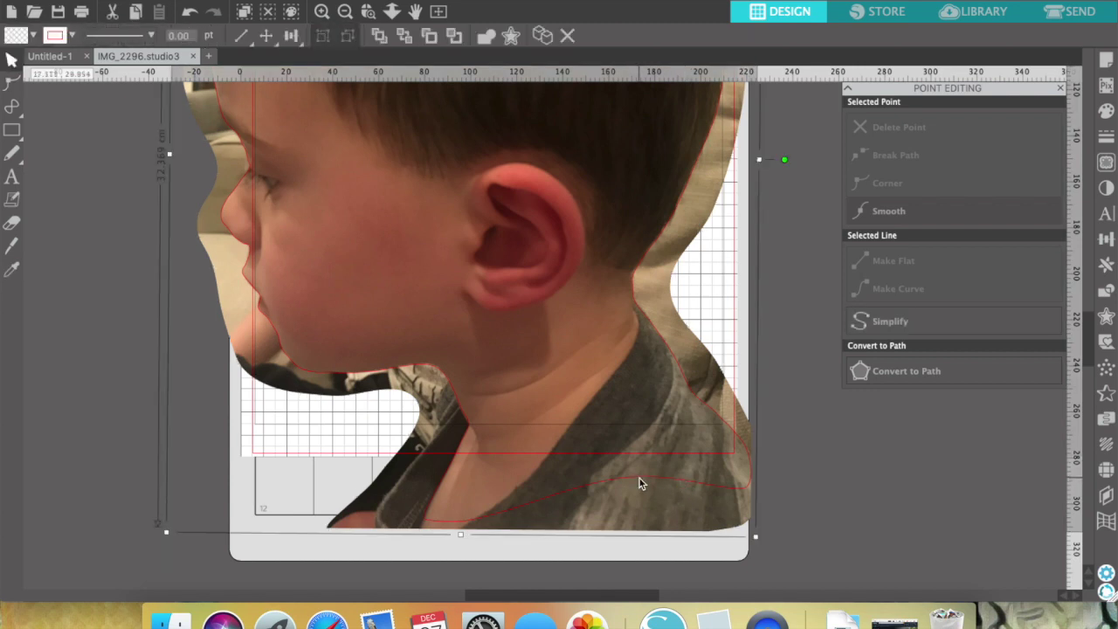
pyautogui.doubleClick(535, 511)
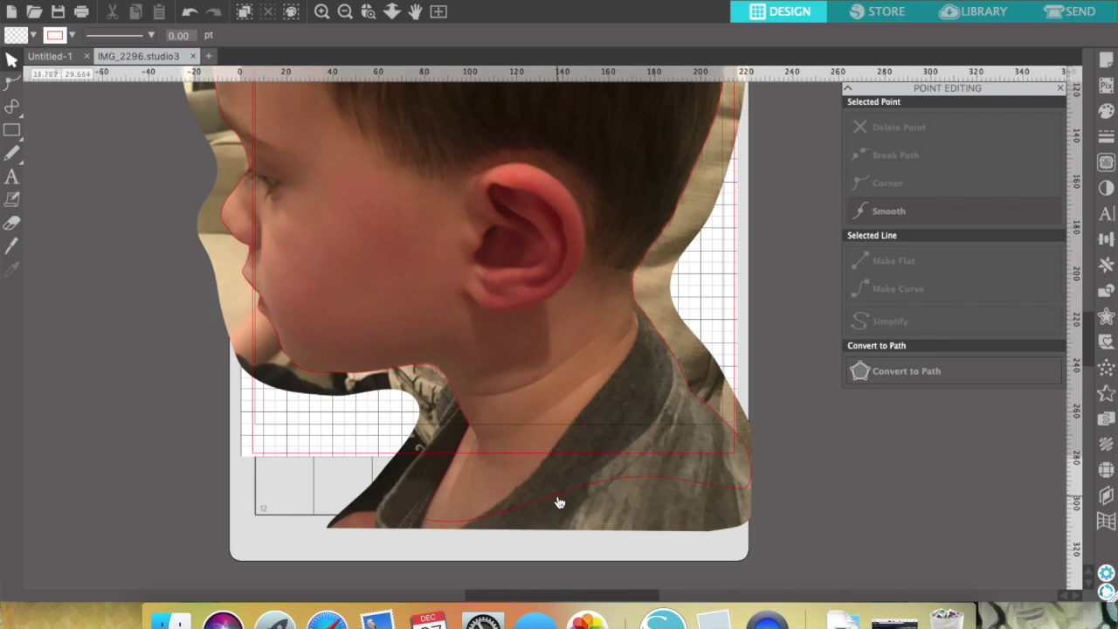
pyautogui.click(882, 218)
# Move the profile photo off the page to the empty area beside it, leaving the traced outline in place.
pyautogui.click(345, 12)
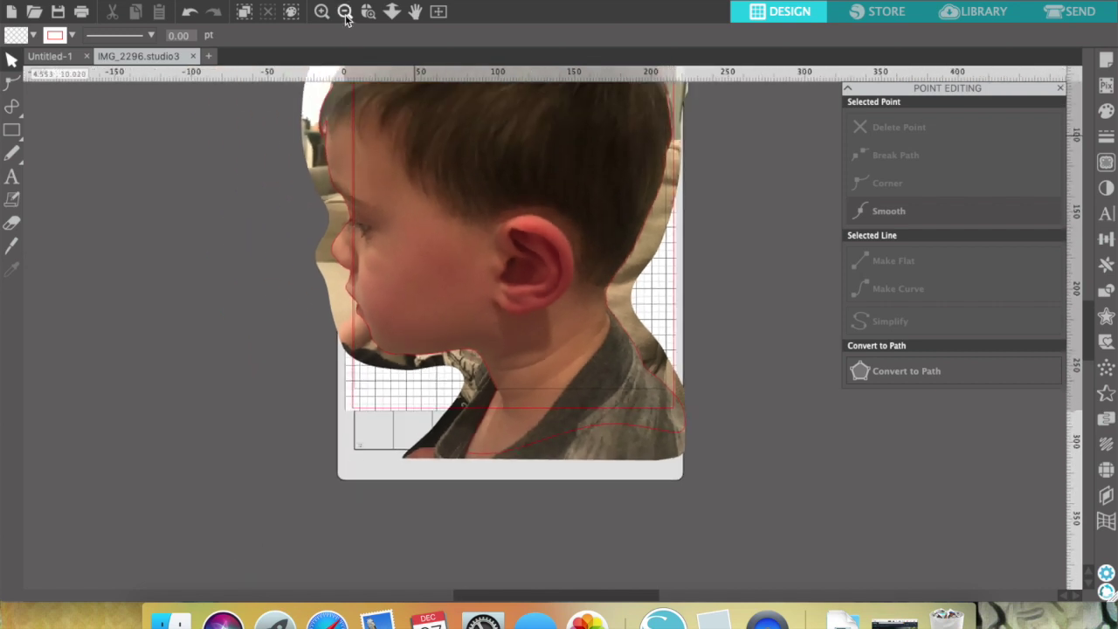
pyautogui.click(346, 16)
pyautogui.moveTo(489, 202); pyautogui.dragTo(199, 255)
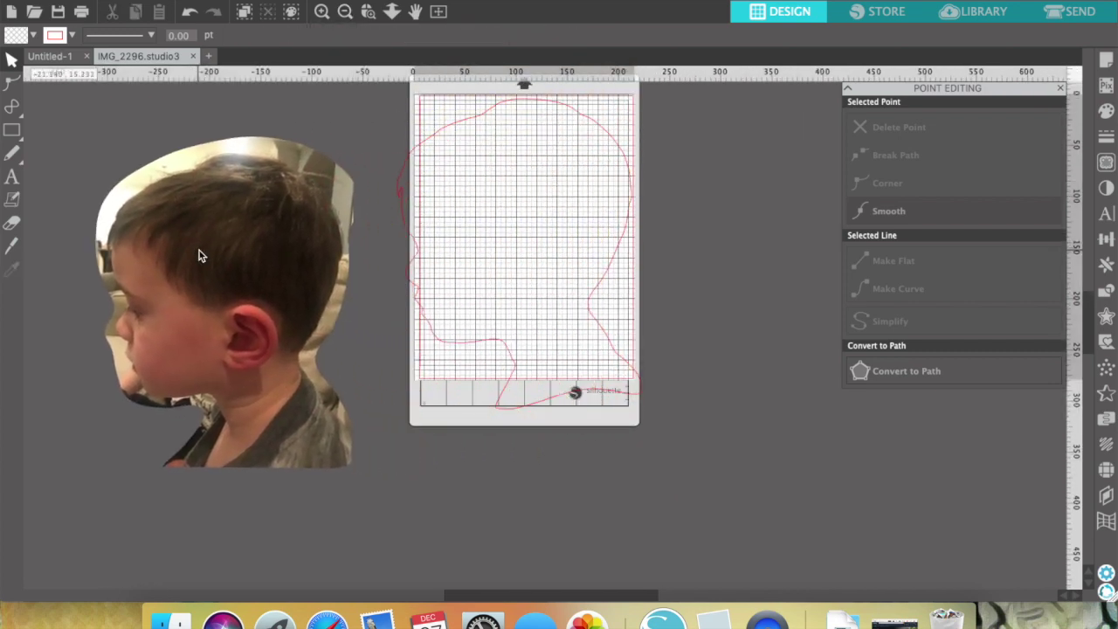
# Fill the traced silhouette with black and shift it slightly toward the back of the head on the page.
pyautogui.click(446, 132)
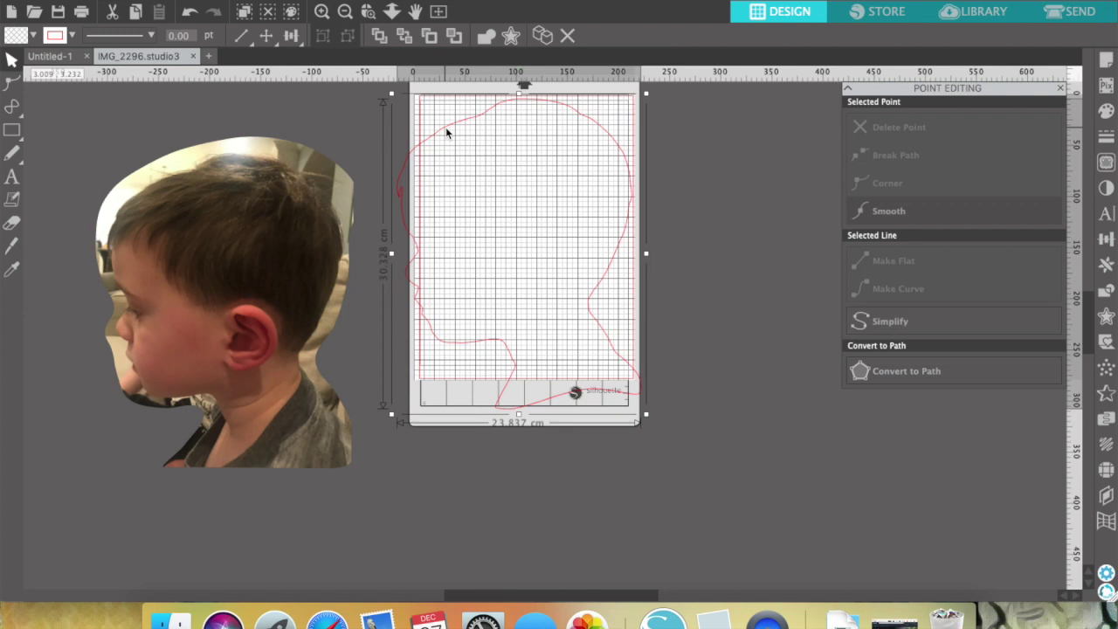
pyautogui.click(32, 36)
pyautogui.click(120, 78)
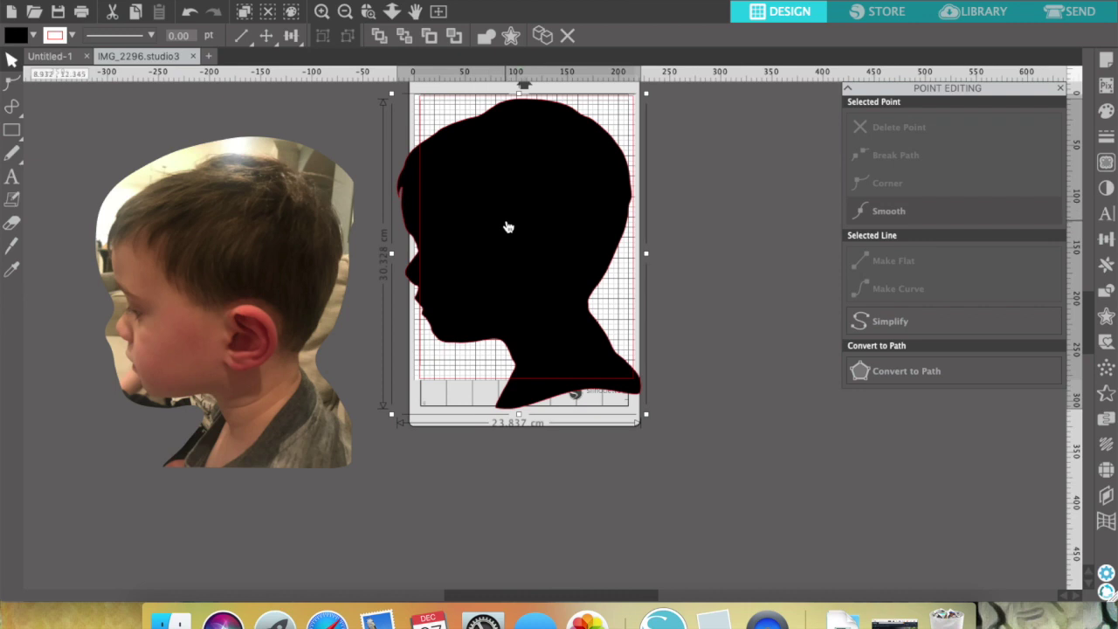
pyautogui.moveTo(504, 227); pyautogui.dragTo(512, 227)
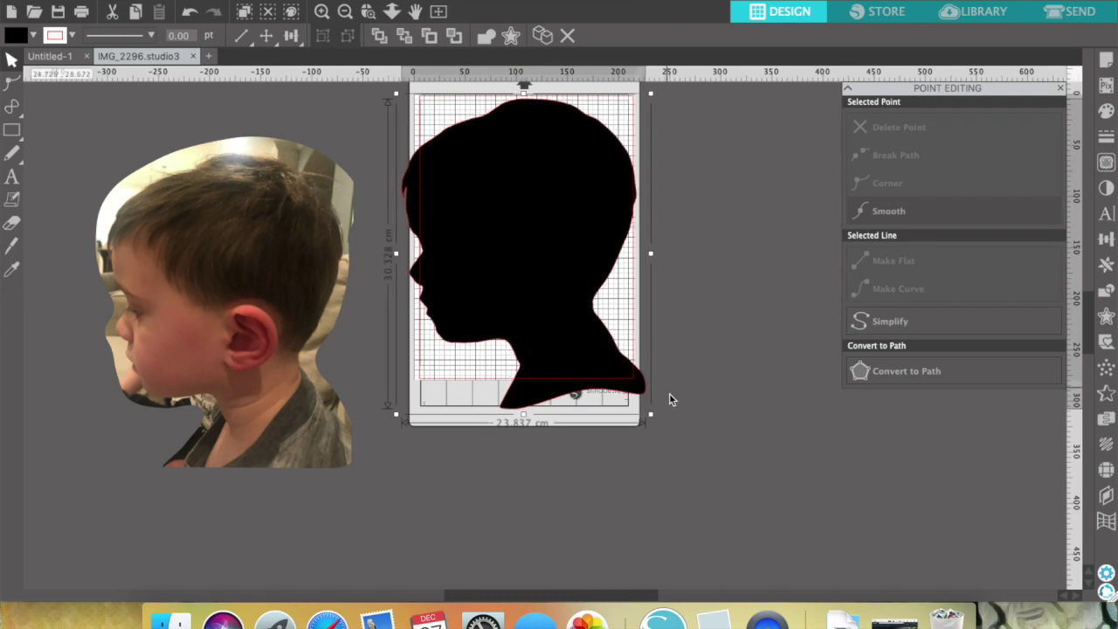
# Scale the black silhouette down proportionally to about 18.8 cm wide and place it inside the page's red cutting border.
pyautogui.moveTo(651, 414); pyautogui.dragTo(622, 351)
pyautogui.moveTo(552, 296); pyautogui.dragTo(570, 298)
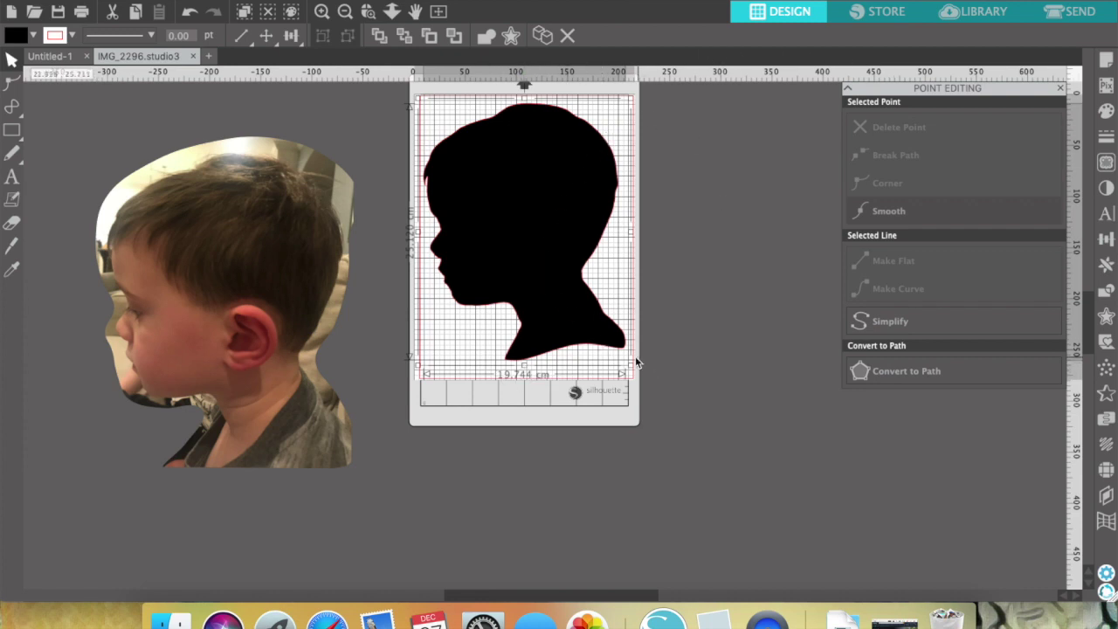
pyautogui.moveTo(631, 365)
pyautogui.mouseDown()
pyautogui.moveTo(581, 327)
pyautogui.moveTo(628, 358)
pyautogui.mouseUp()
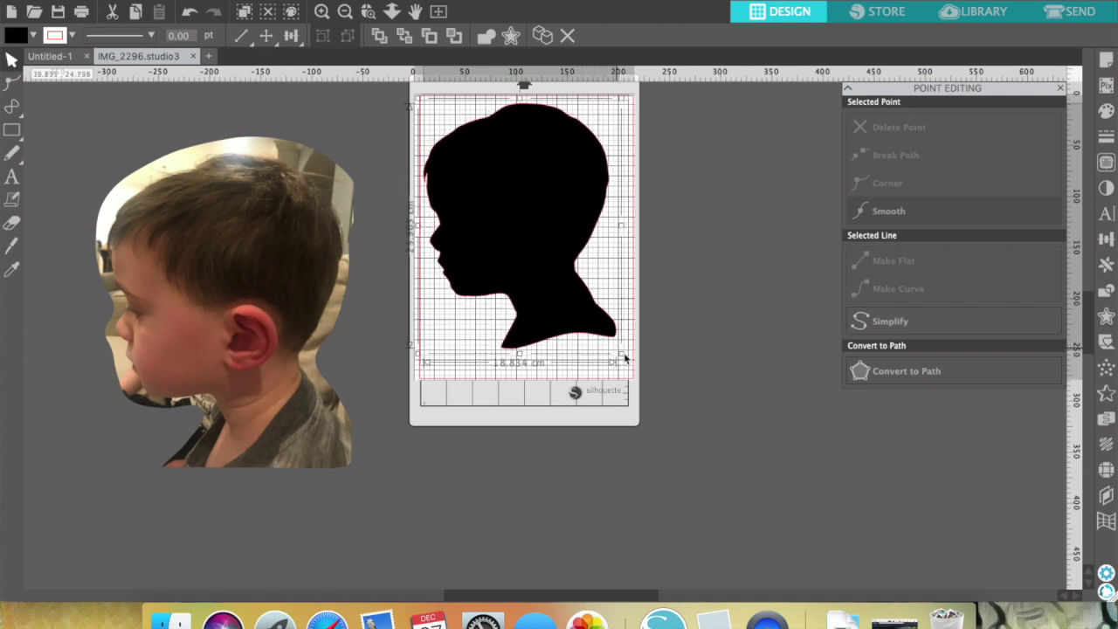
pyautogui.moveTo(531, 245); pyautogui.dragTo(539, 246)
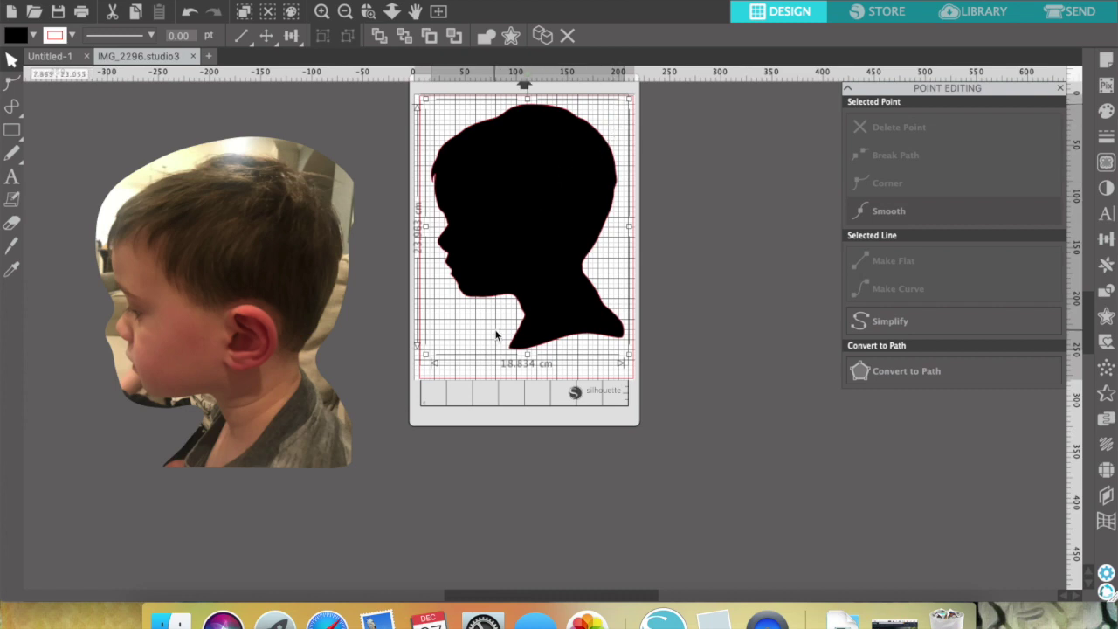
# Check the silhouette's cut lines and material settings in the send preview, and return to the design view.
pyautogui.click(1097, 9)
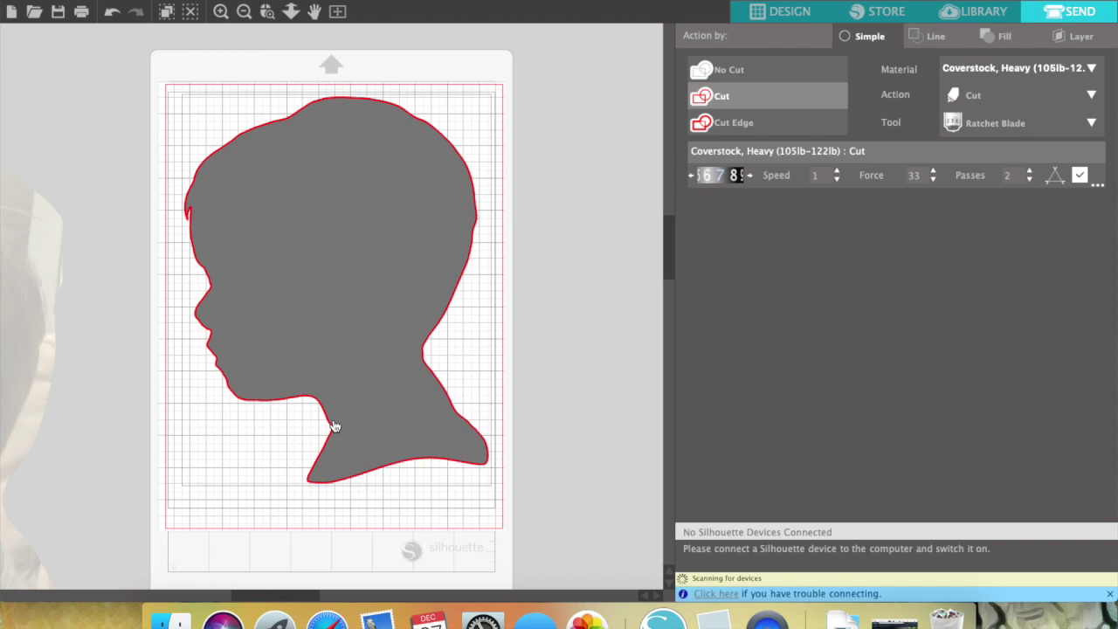
pyautogui.click(784, 15)
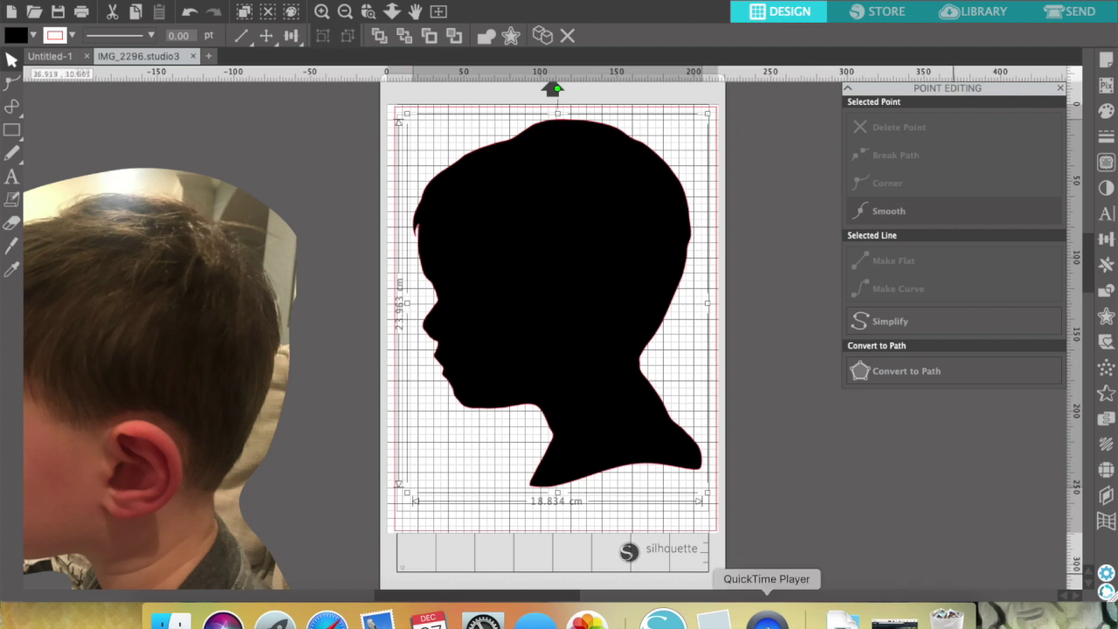
pyautogui.rightClick(767, 618)
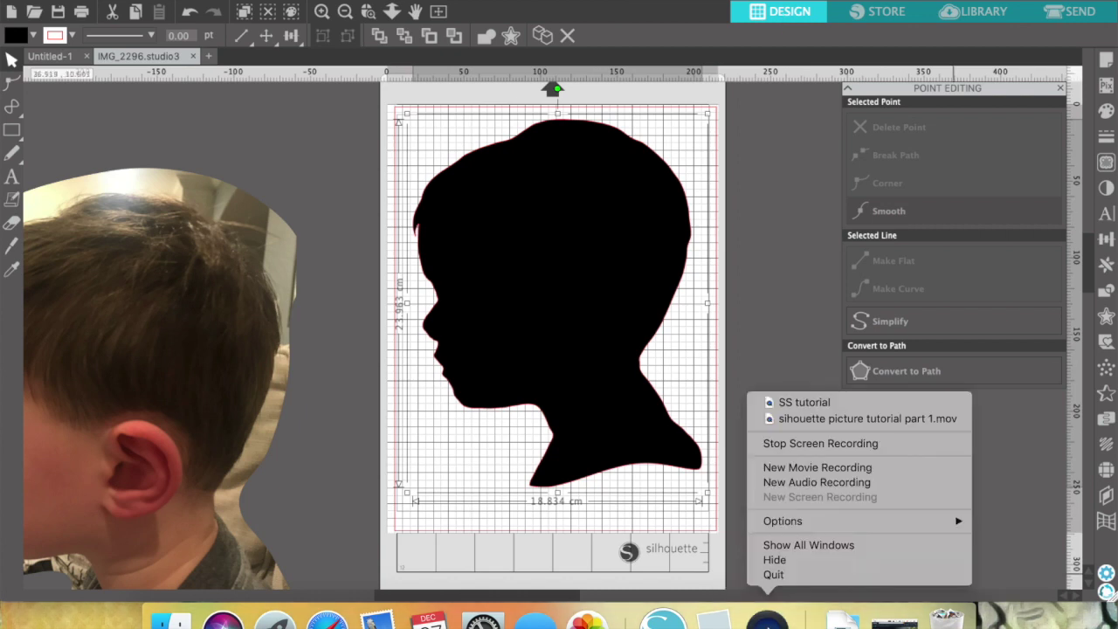
pyautogui.click(830, 442)
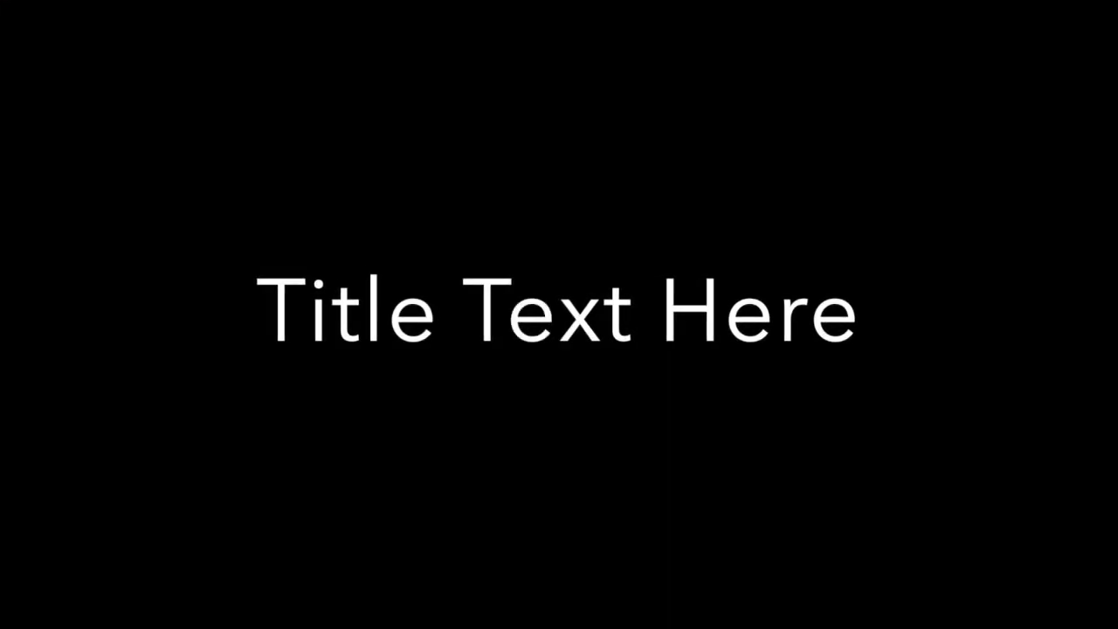